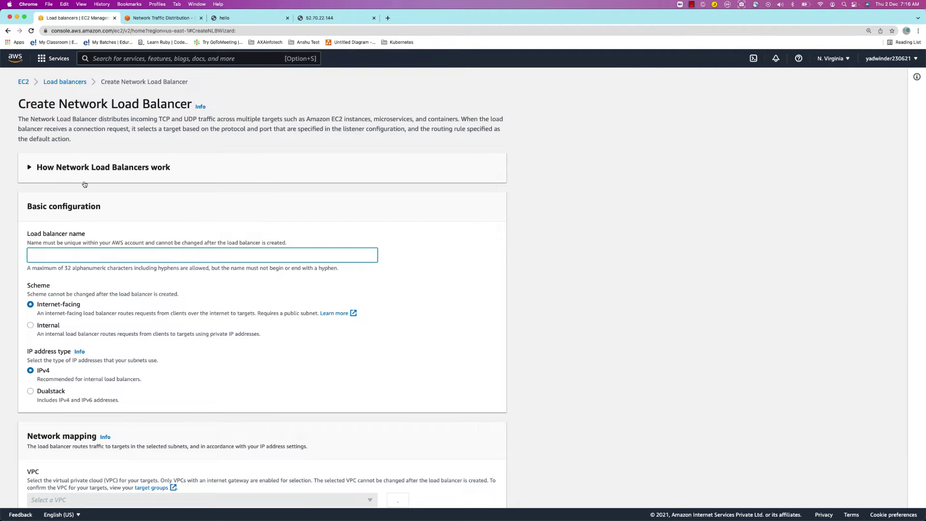
Name the network load balancer myNLB and set its scheme to Internet-facing
click(101, 170)
click(141, 169)
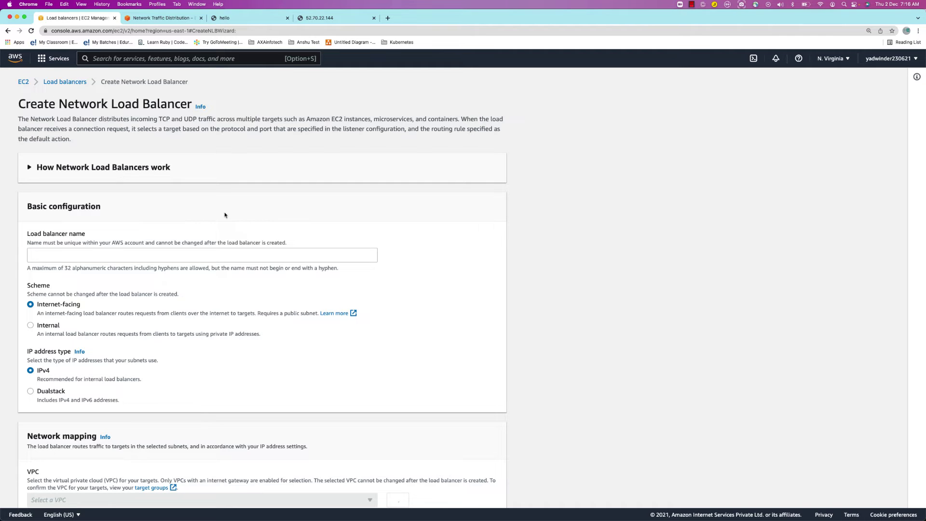
click(138, 247)
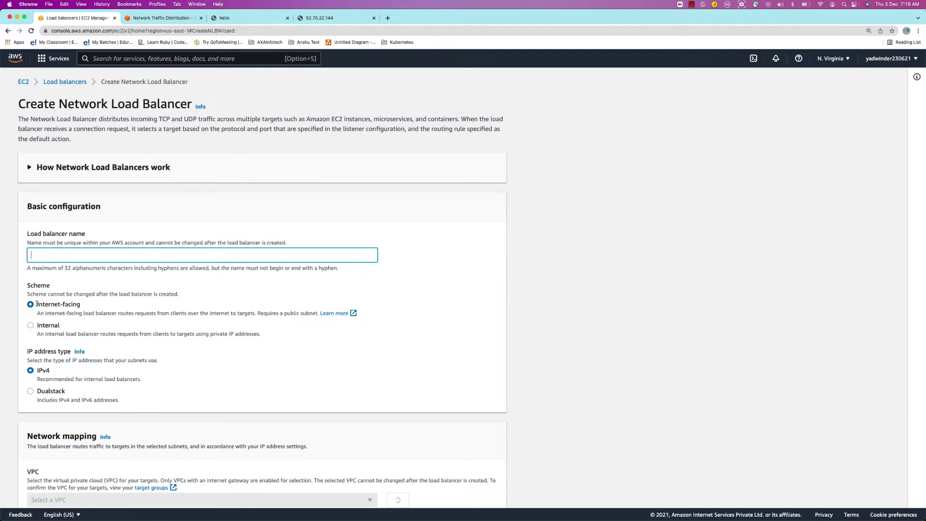
text(myNLB)
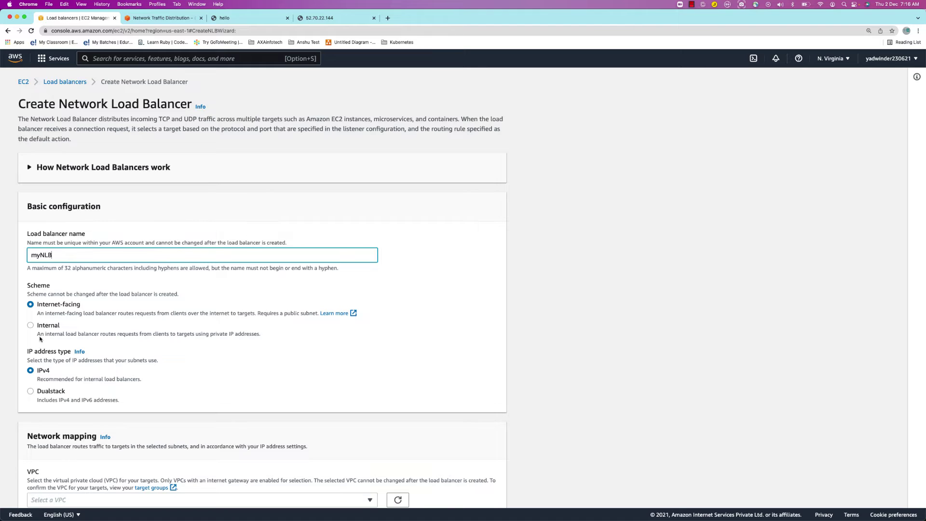
click(42, 327)
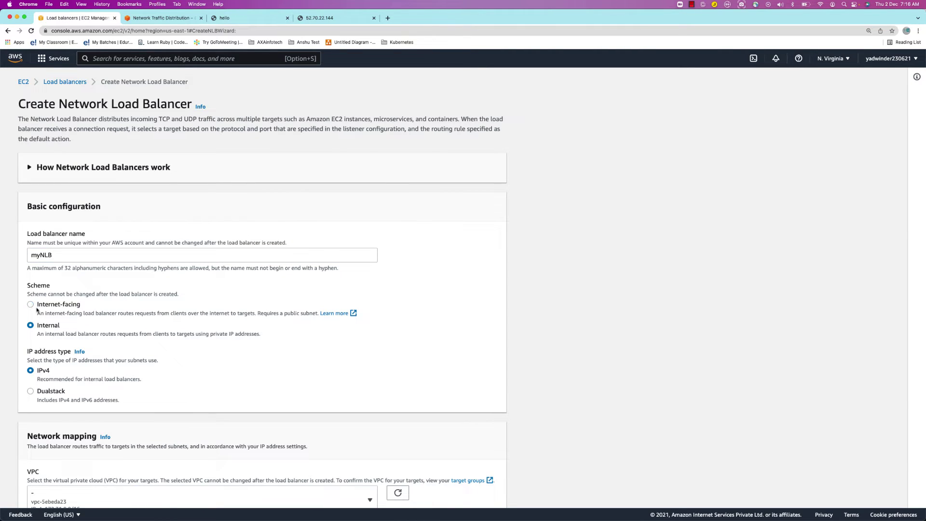
click(30, 304)
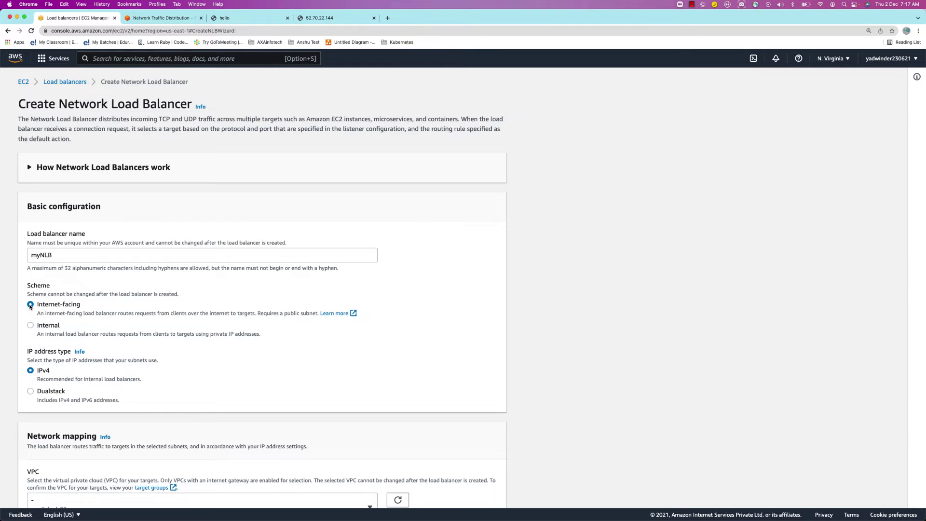
Switch to draw.io and connect the pink citibank.com box to the Internal LB bar with an arrow
key(super+Tab)
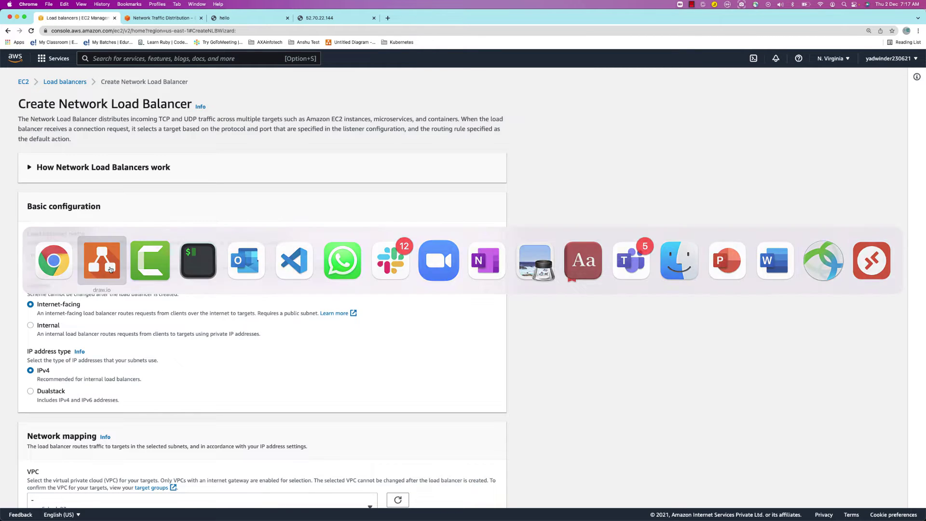
scroll(110, 269, up, 3)
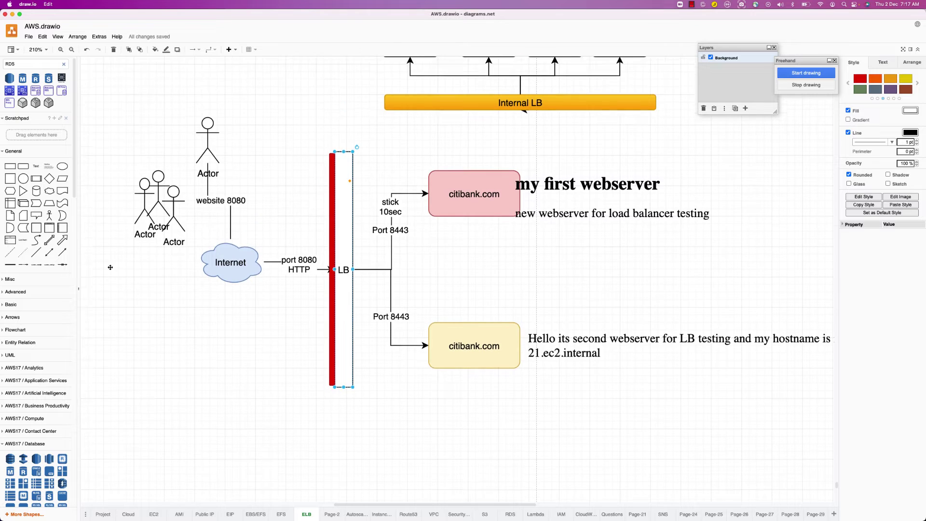
click(485, 193)
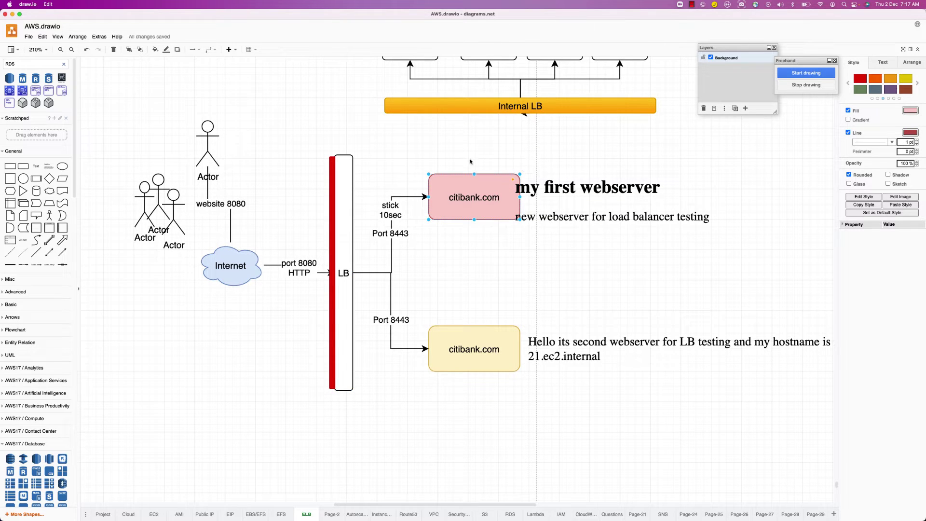
drag(513, 112, 475, 174)
click(476, 186)
drag(514, 109, 514, 109)
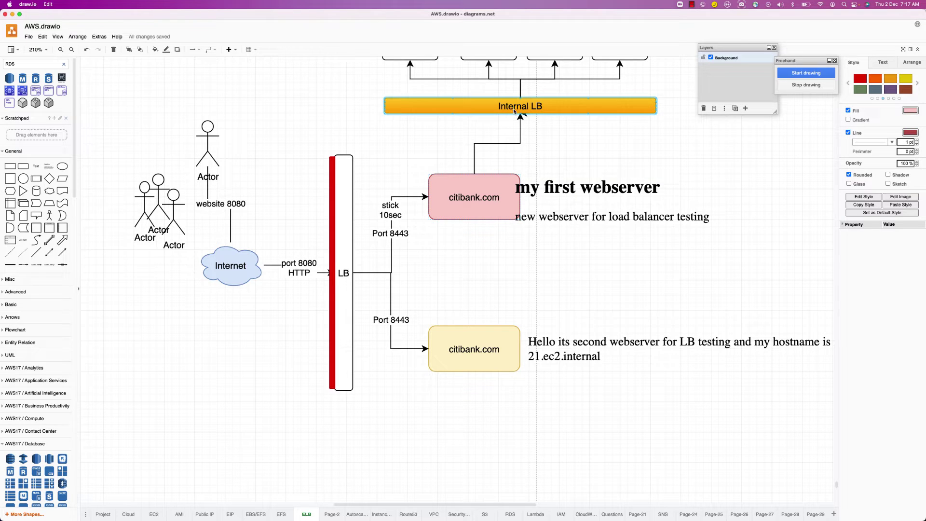
key(Escape)
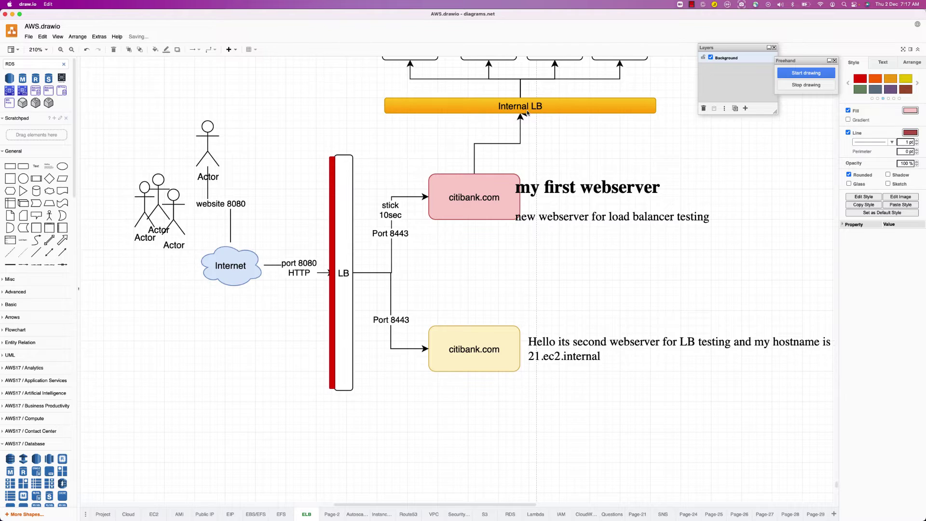
scroll(528, 107, up, 2)
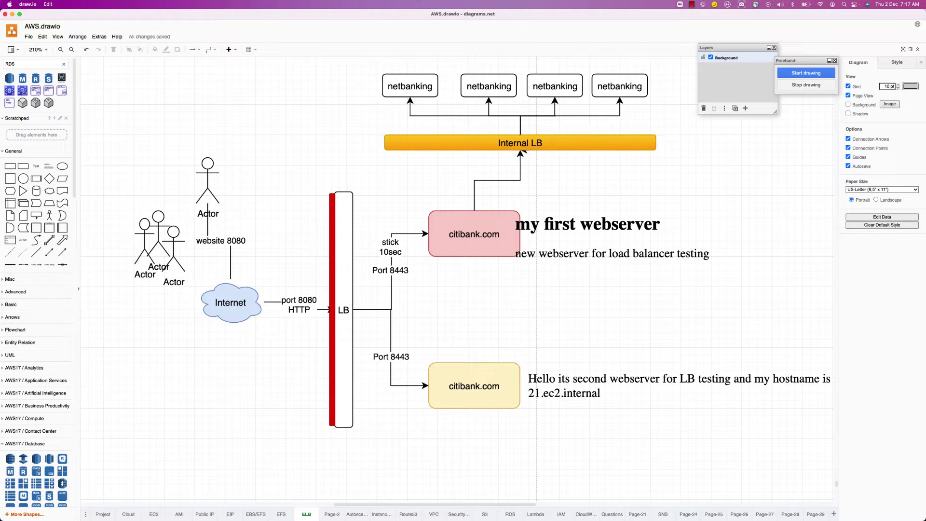
key(super+Tab)
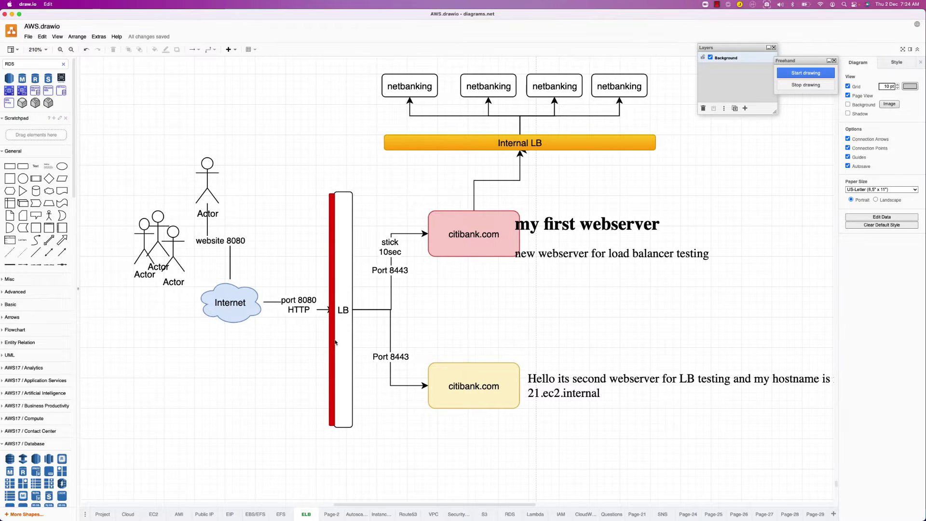
Add a rounded rectangle in the empty area below the existing diagram and resize it into a tall, narrow vertical bar
scroll(334, 341, down, 5)
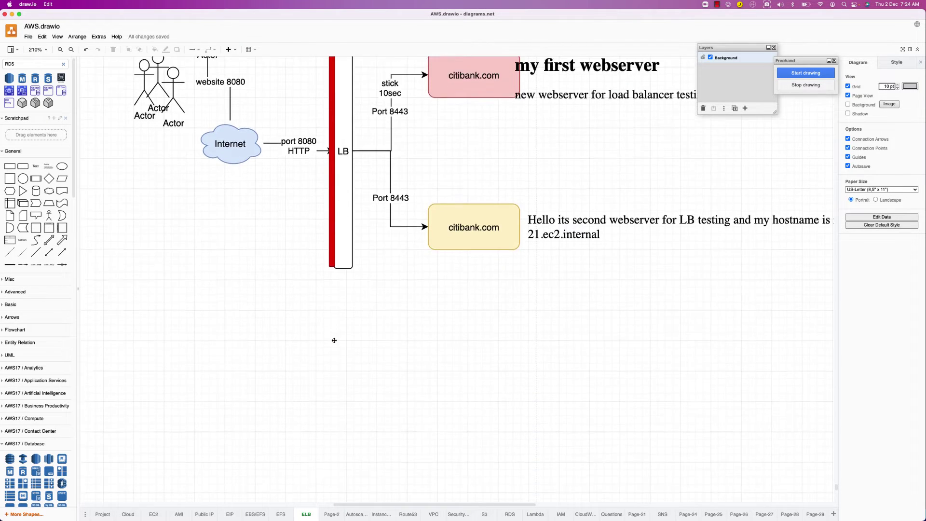
scroll(335, 341, down, 5)
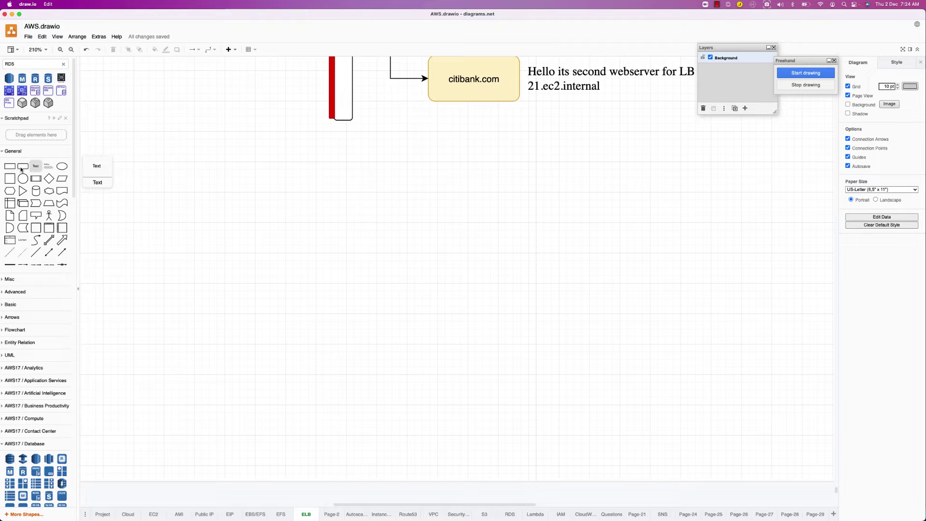
drag(221, 193, 343, 256)
scroll(416, 234, down, 2)
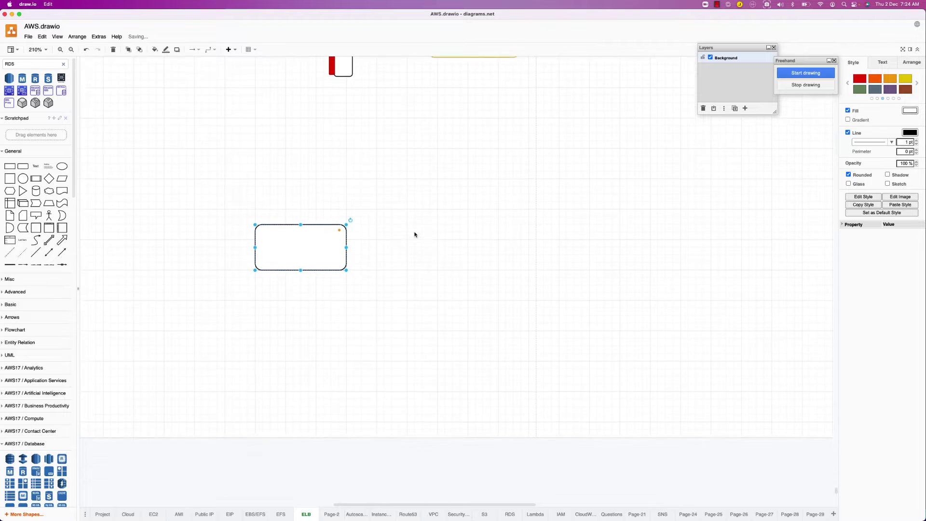
drag(301, 199, 297, 71)
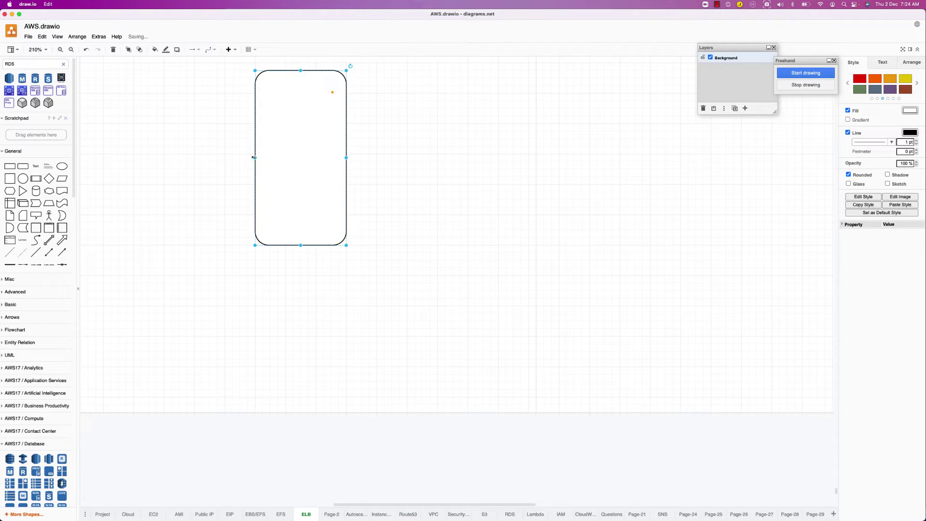
drag(252, 158, 309, 157)
drag(327, 245, 327, 360)
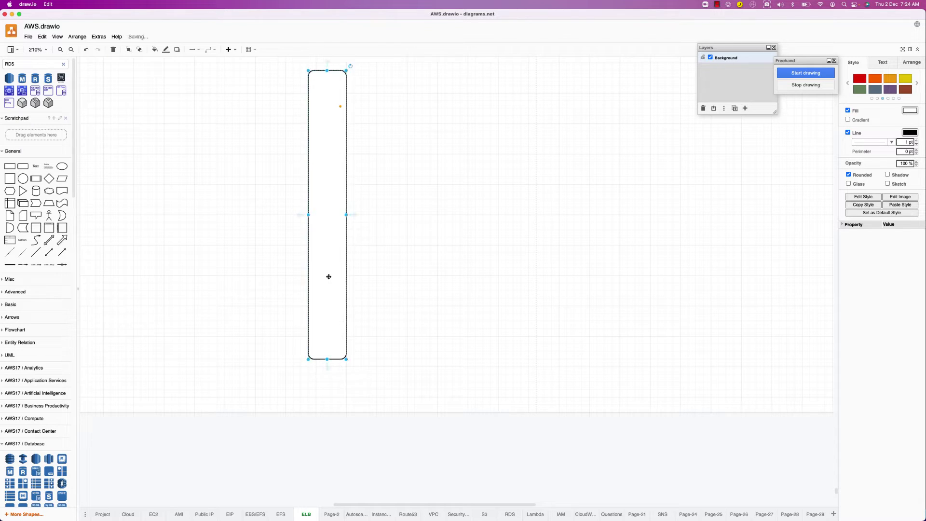
Label the new vertical bar NLB
double_click(329, 277)
text(NLB)
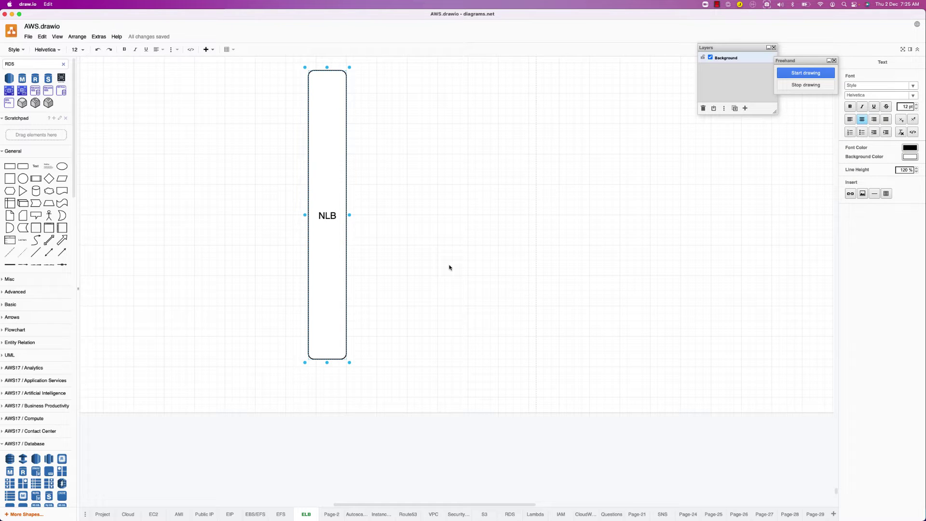
click(450, 267)
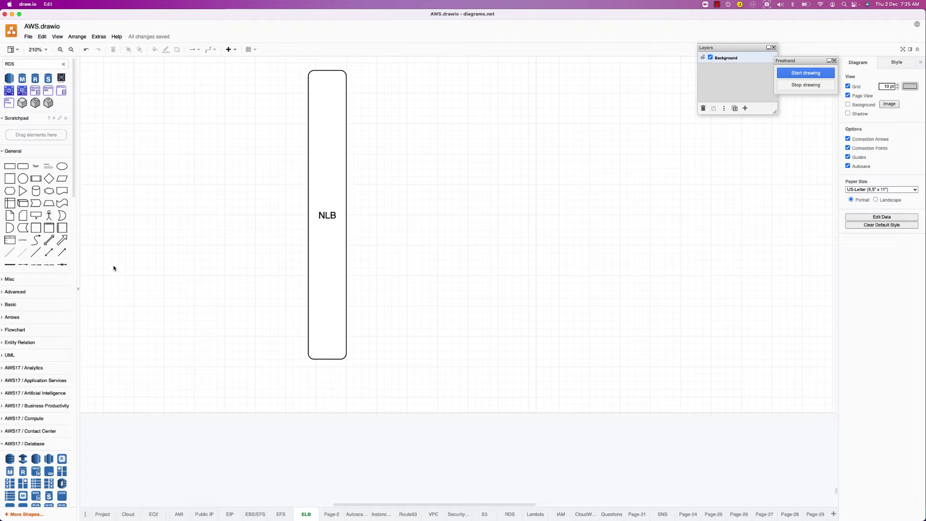
Switch to Chrome, maximize a new browser window, and open the AWS console home at console.aws.amazon.com/console/home
key(super+Tab)
click(273, 264)
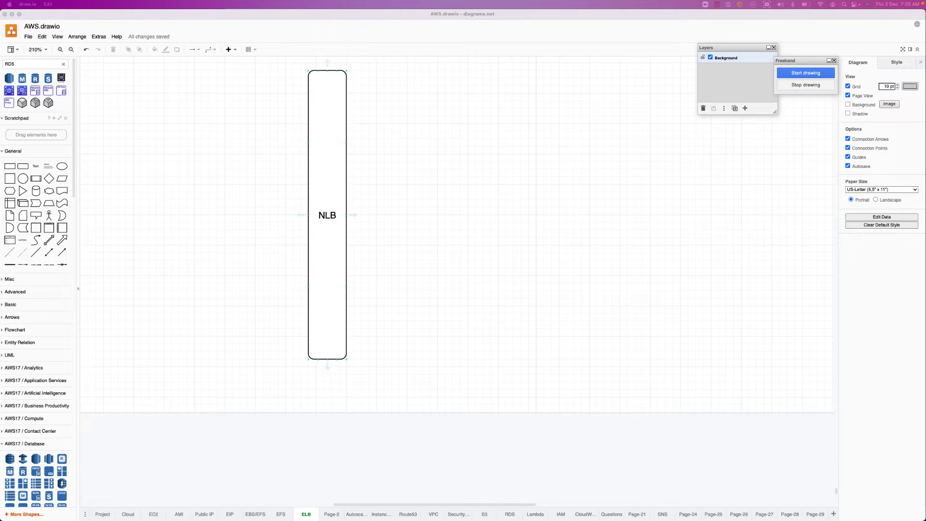
click(915, 319)
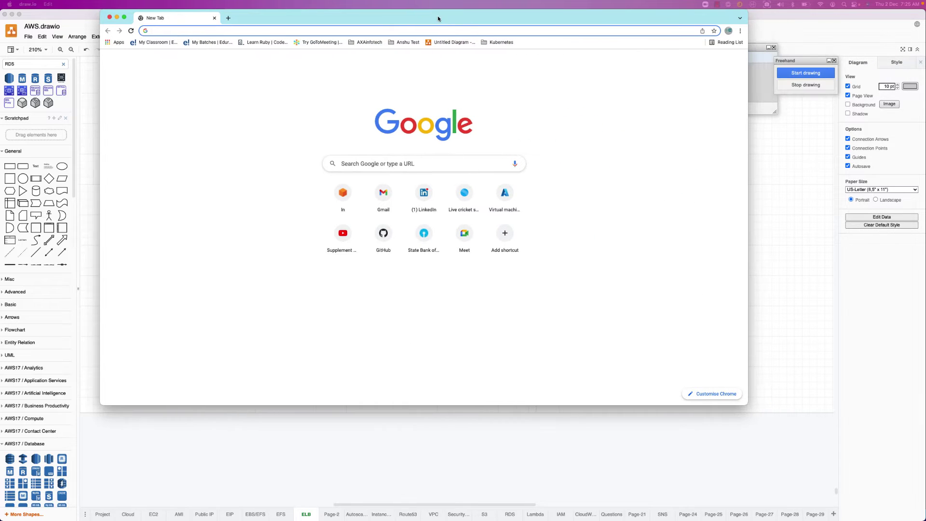
double_click(439, 21)
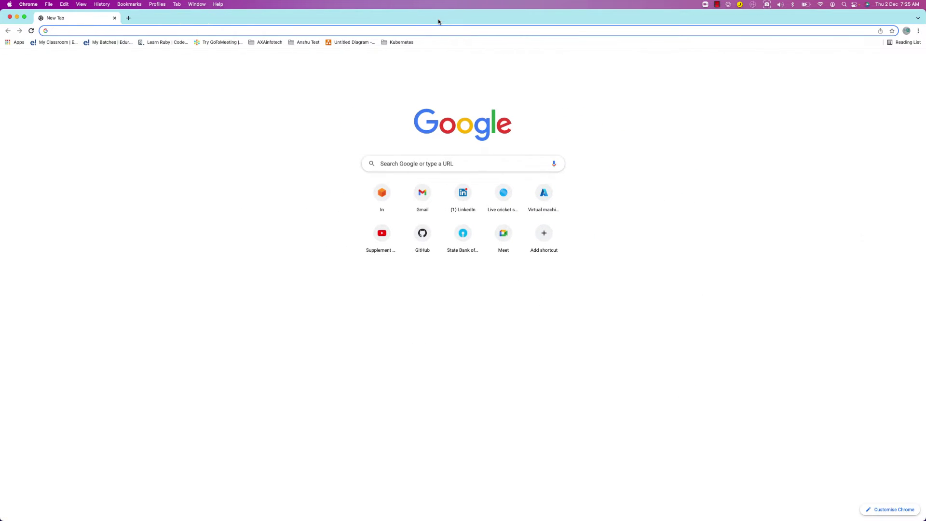
text(console.aws.amazon.com/console/home)
key(Return)
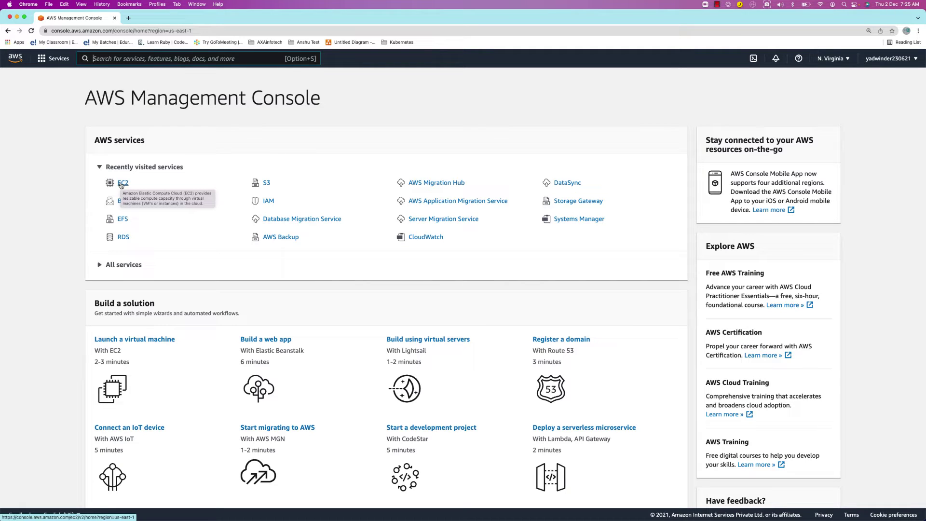
Open the EC2 load balancers list and start creating a Network Load Balancer
click(122, 184)
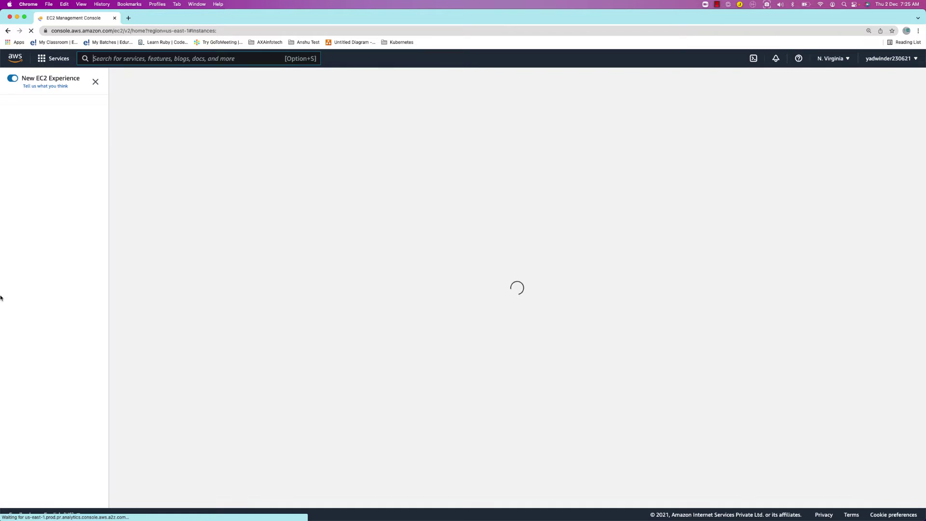
scroll(48, 410, down, 3)
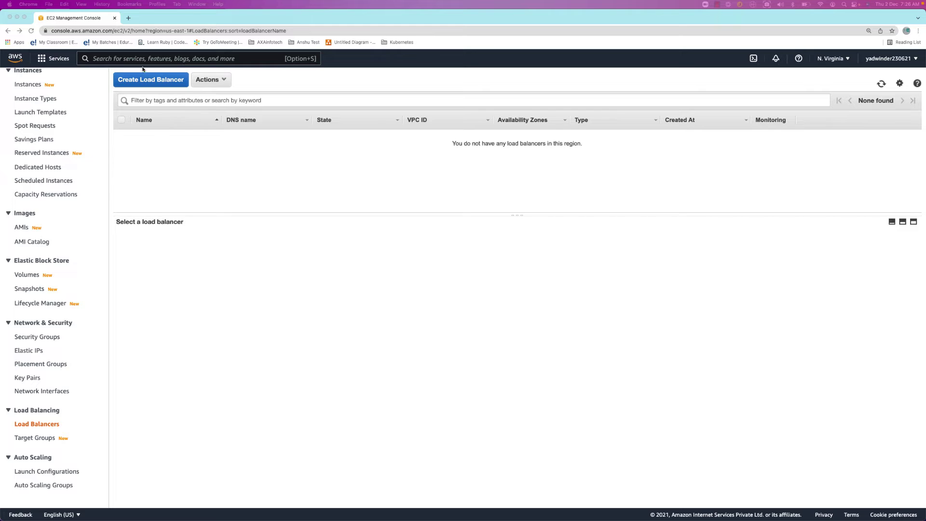
click(158, 80)
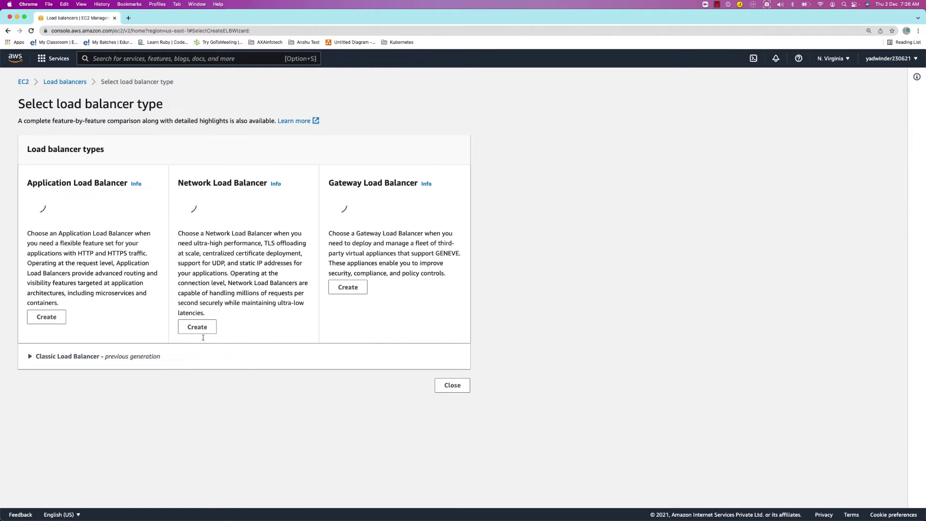
click(202, 467)
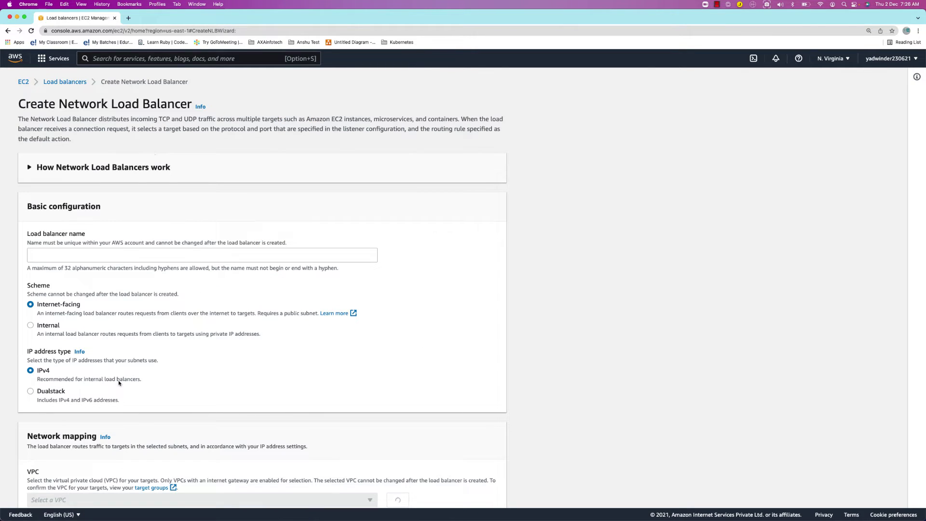
Name the network load balancer MYNLB
click(101, 257)
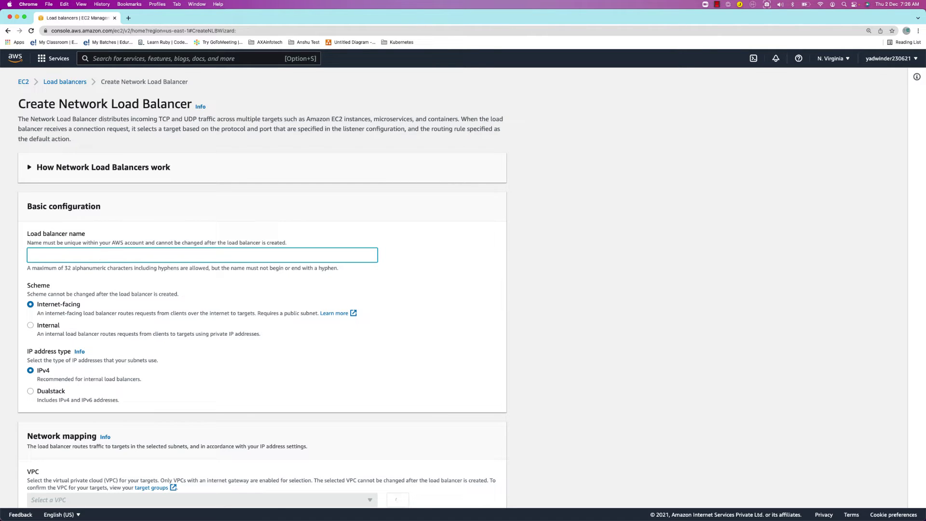
text(MYNLB)
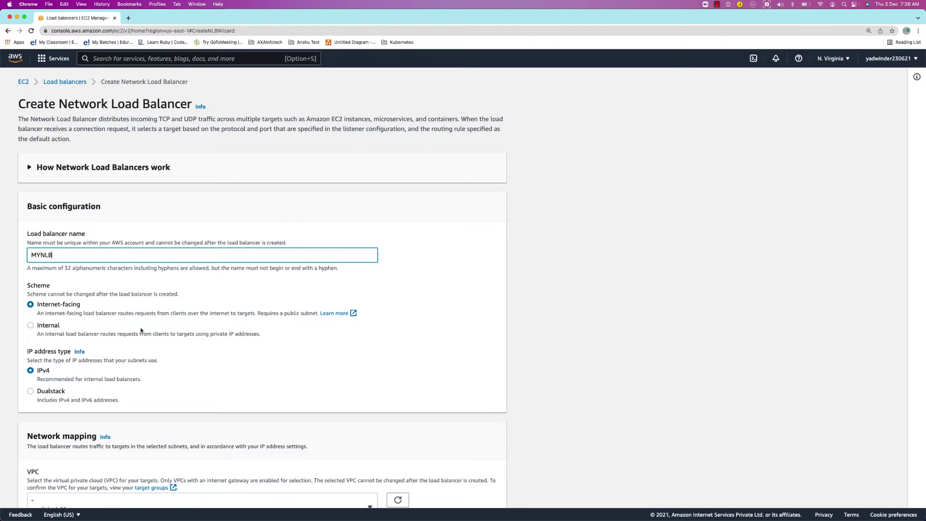
scroll(140, 330, down, 4)
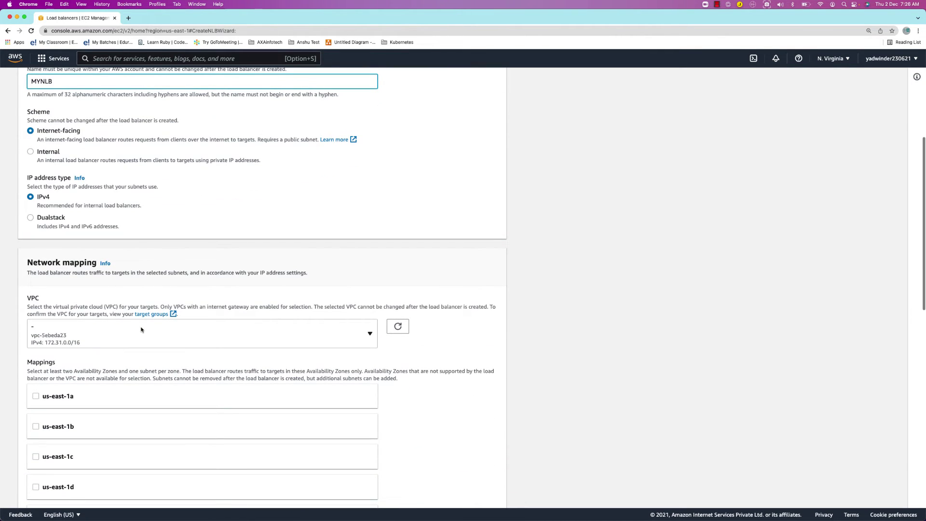
Switch to draw.io, place a cloud shape to the left of the NLB bar, and connect it to the bar with an arrow
key(super+Tab)
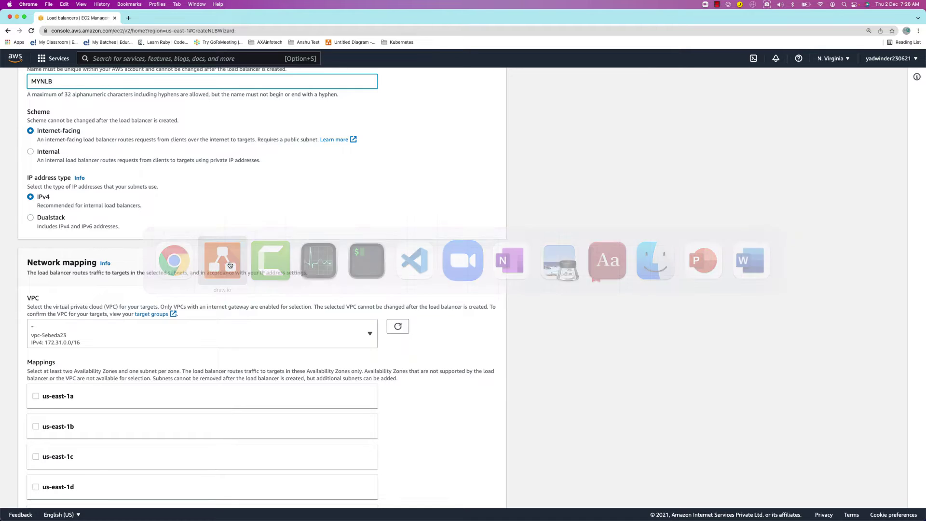
click(230, 265)
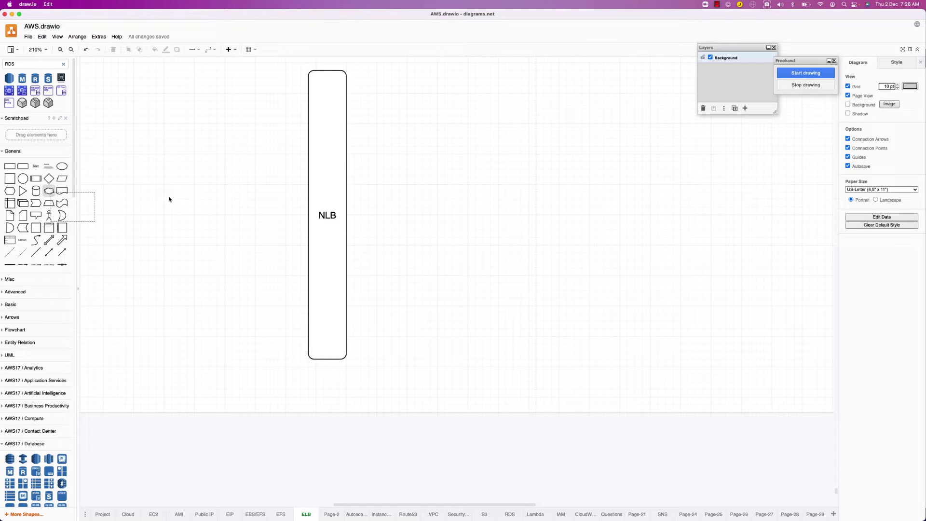
drag(169, 199, 115, 221)
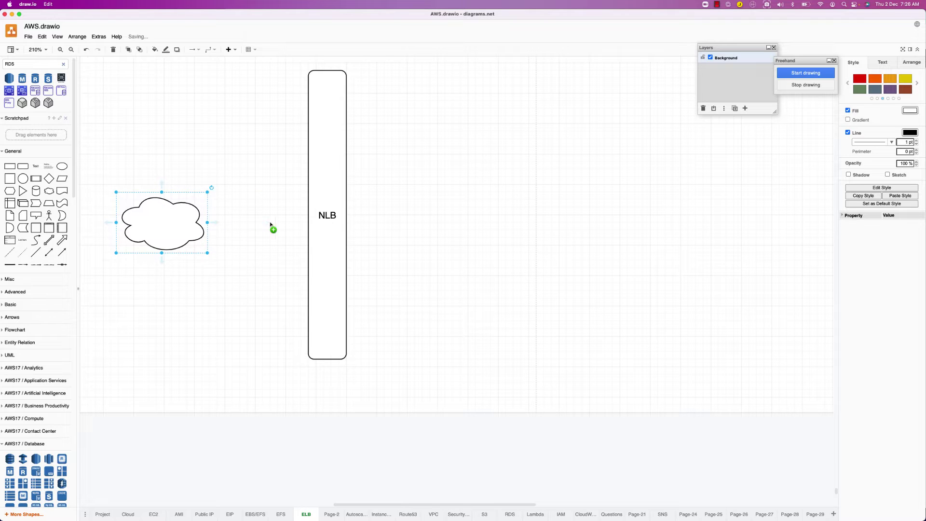
drag(271, 226, 309, 223)
Label the cloud shape Internet and return to the load balancer form in Chrome
click(169, 223)
text(Internet)
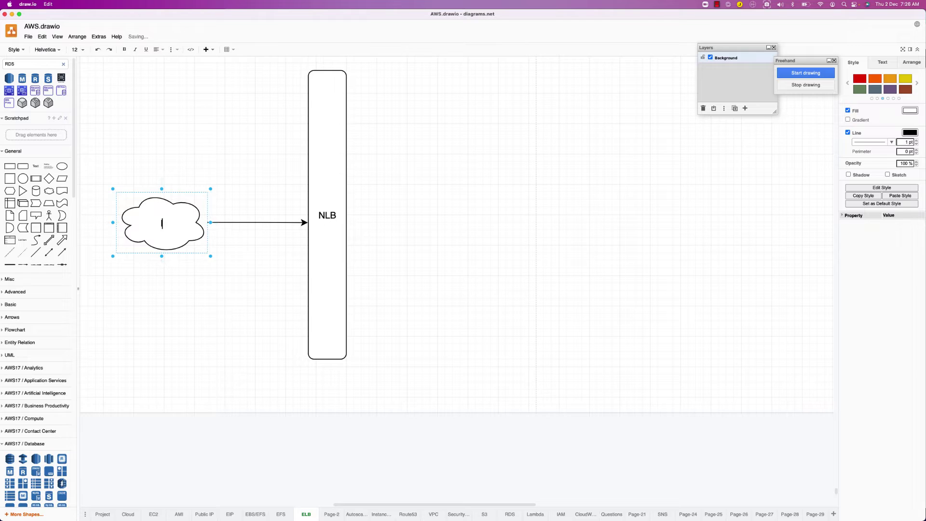
click(324, 226)
key(super+Tab)
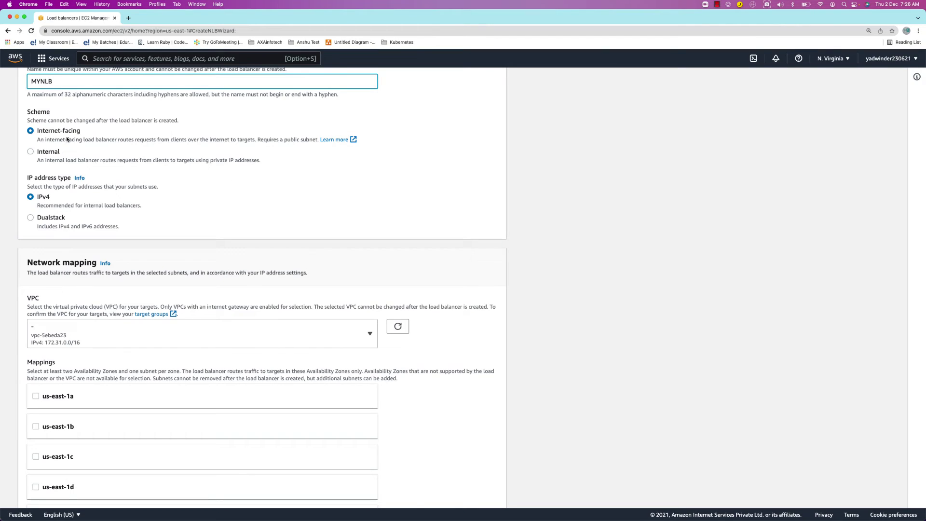
click(29, 152)
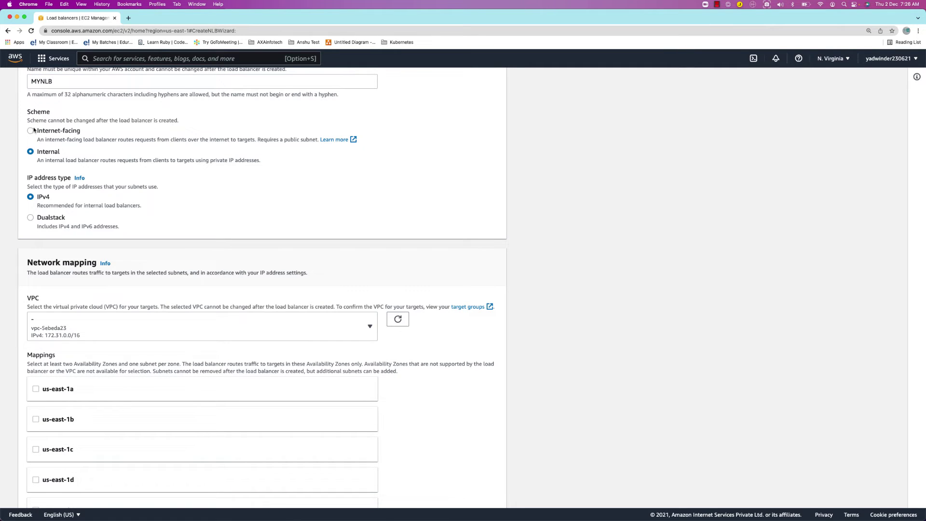
key(Up)
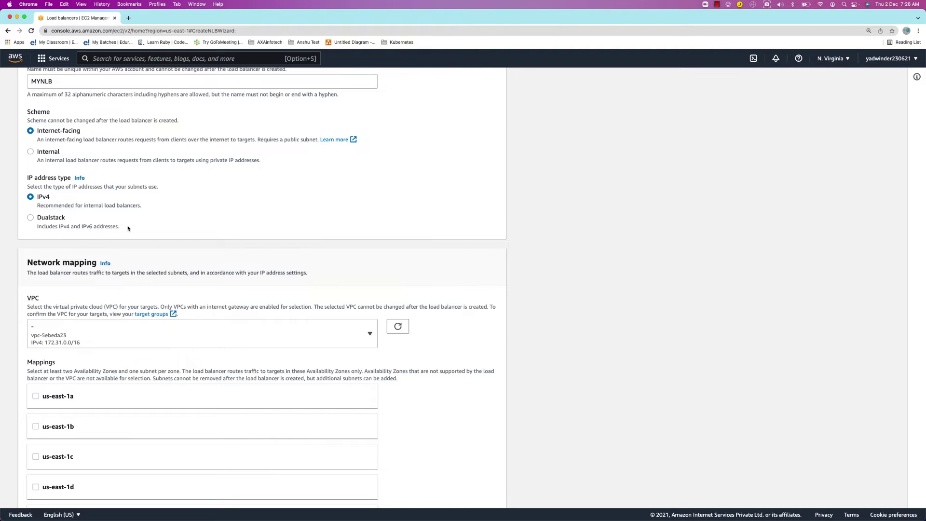
key(super+Tab)
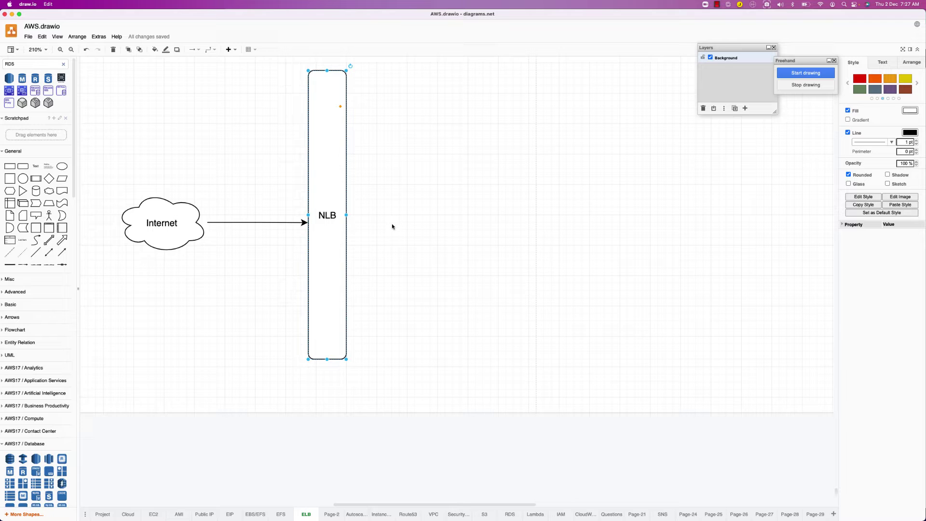
key(super+Tab)
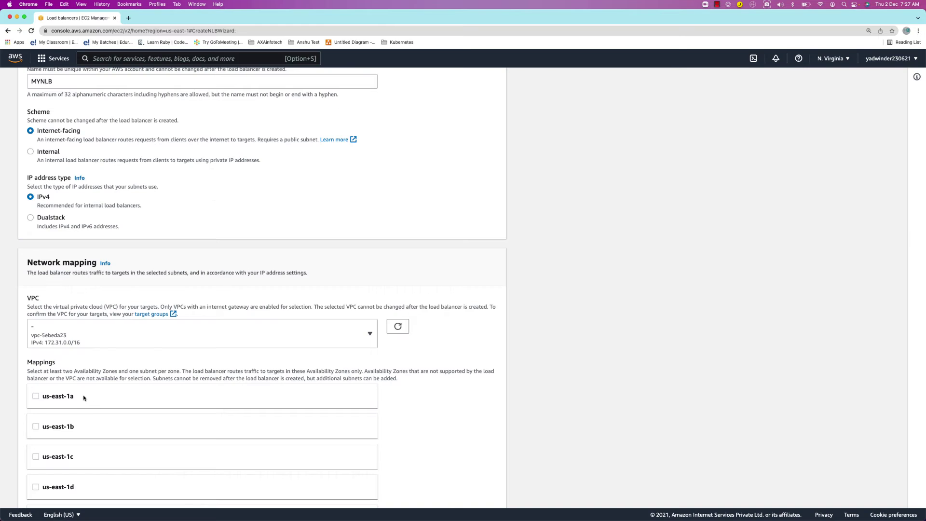
Map the load balancer to the us-east-1a and us-east-1b Availability Zones
scroll(85, 399, down, 1)
scroll(82, 250, down, 3)
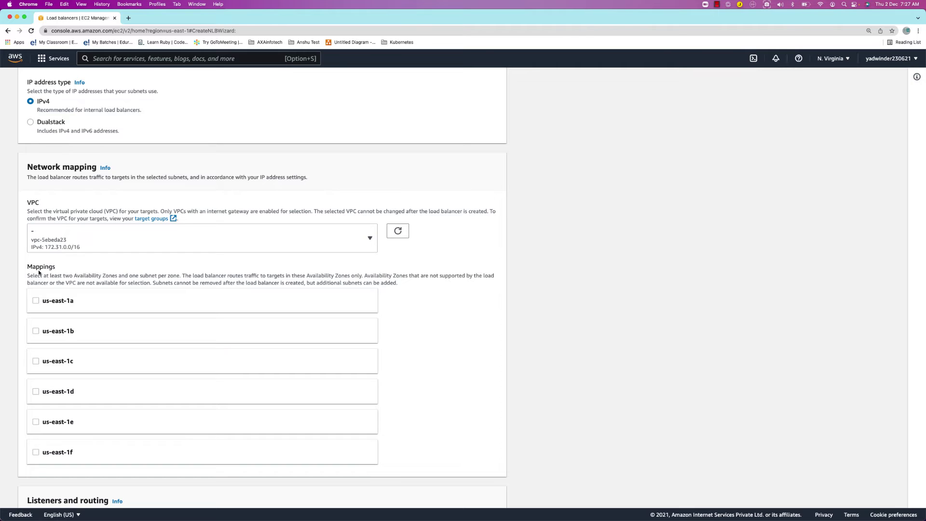
click(36, 301)
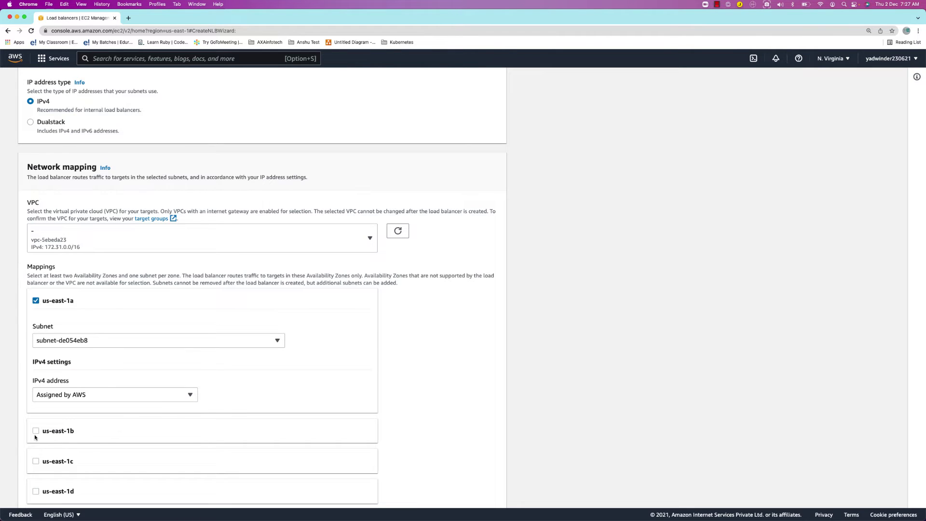
click(57, 428)
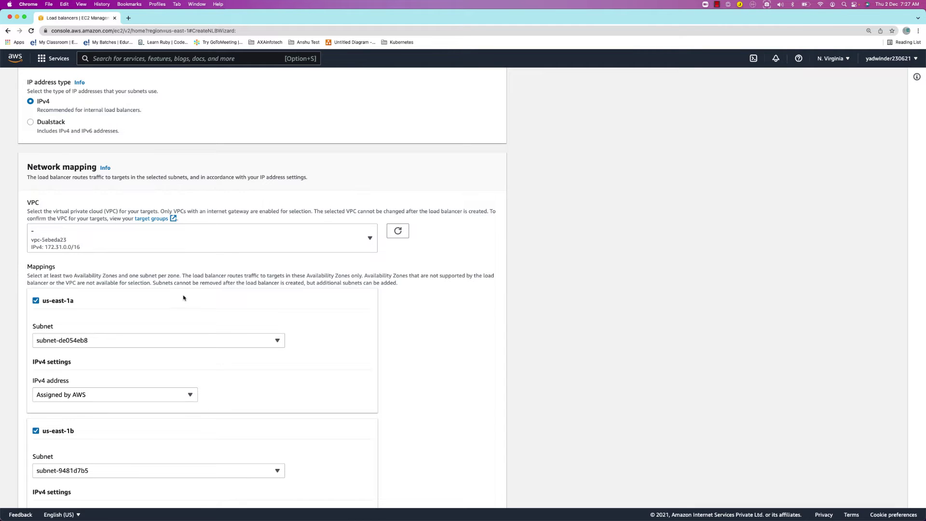
Open the EC2 console in a new browser tab alongside the load balancer form and show it
key(super+Tab)
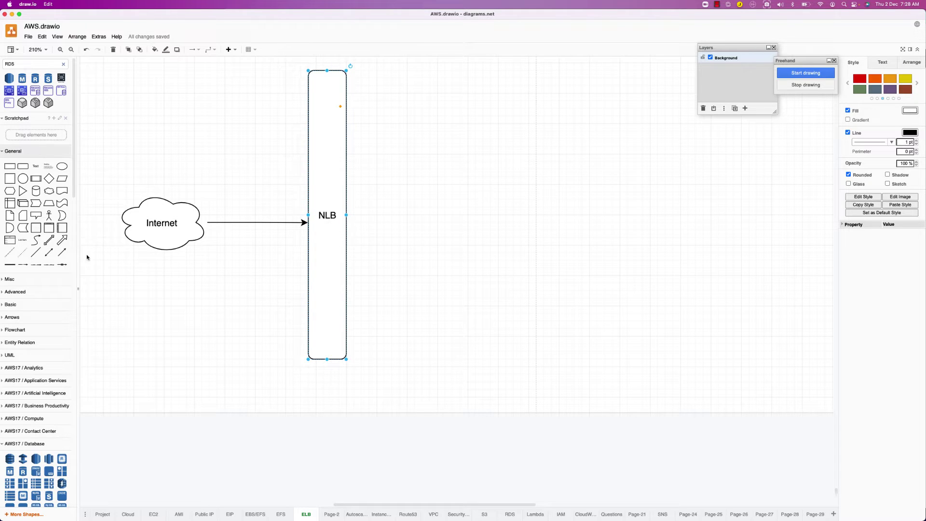
key(super+Tab)
key(super+Tab)
key(super+Tab)
key(super+shift+Tab)
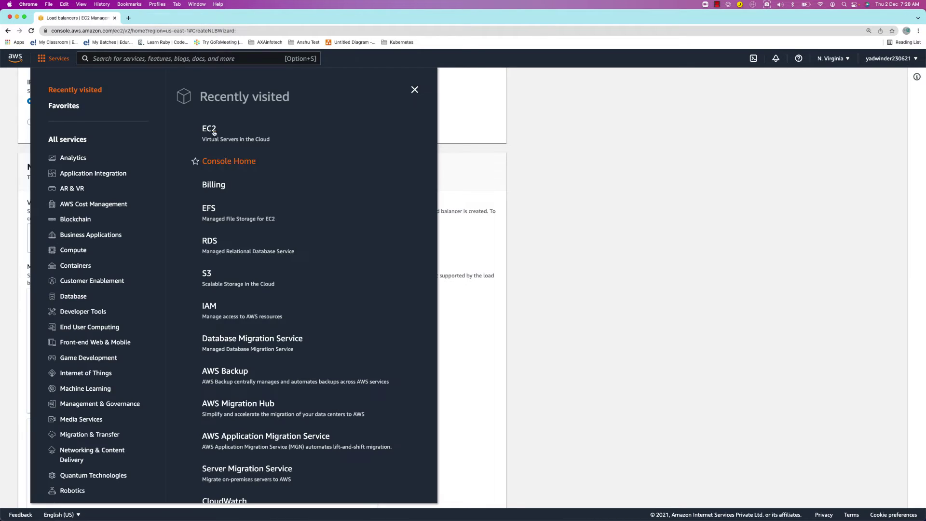
triple_click(237, 138)
right_click(237, 138)
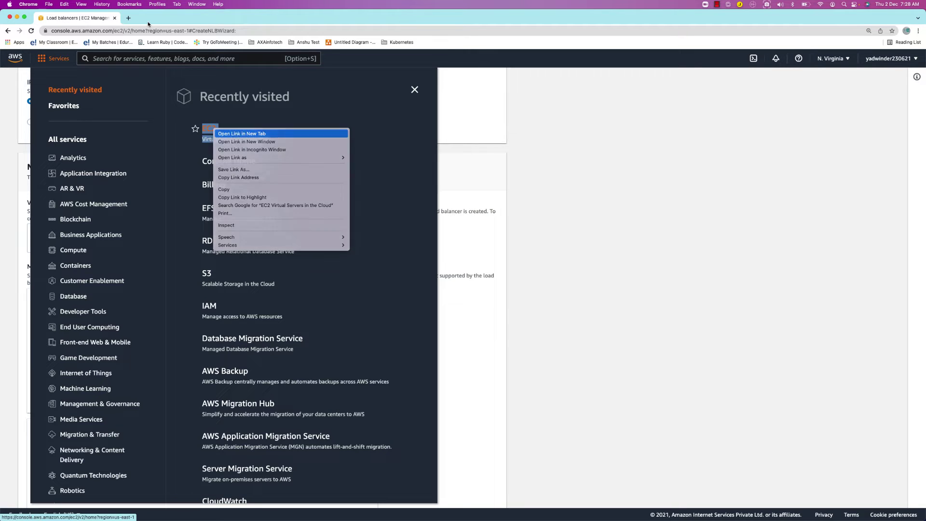
click(241, 143)
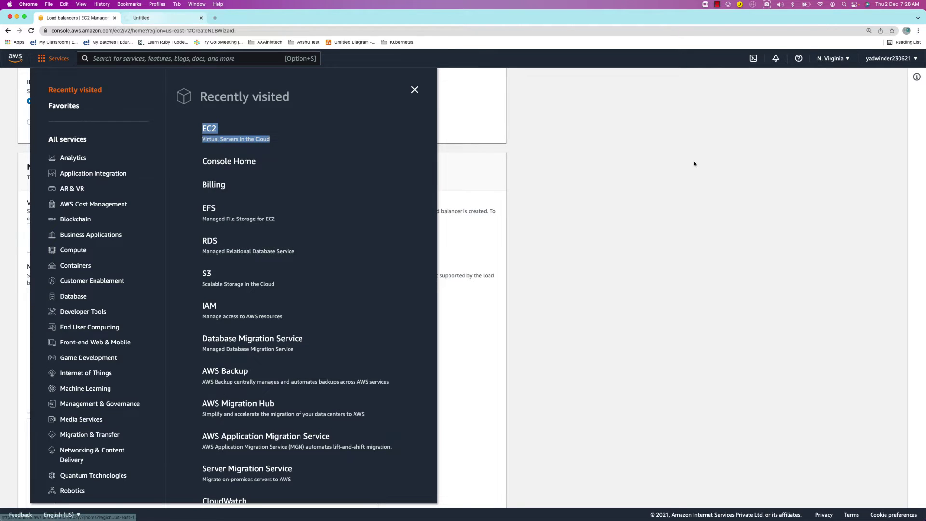
key(ctrl+Tab)
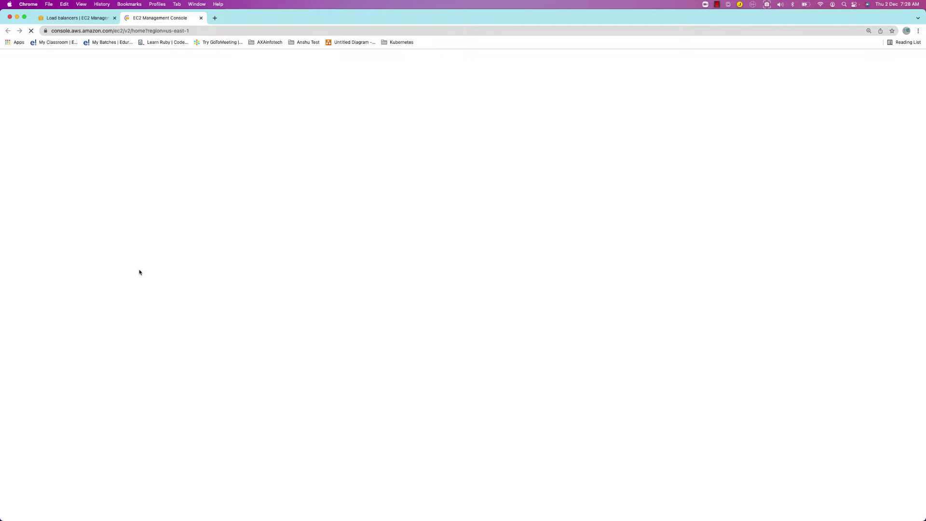
Switch to draw.io and add a rounded rectangle to the right of the NLB bar
key(super+Tab)
click(235, 267)
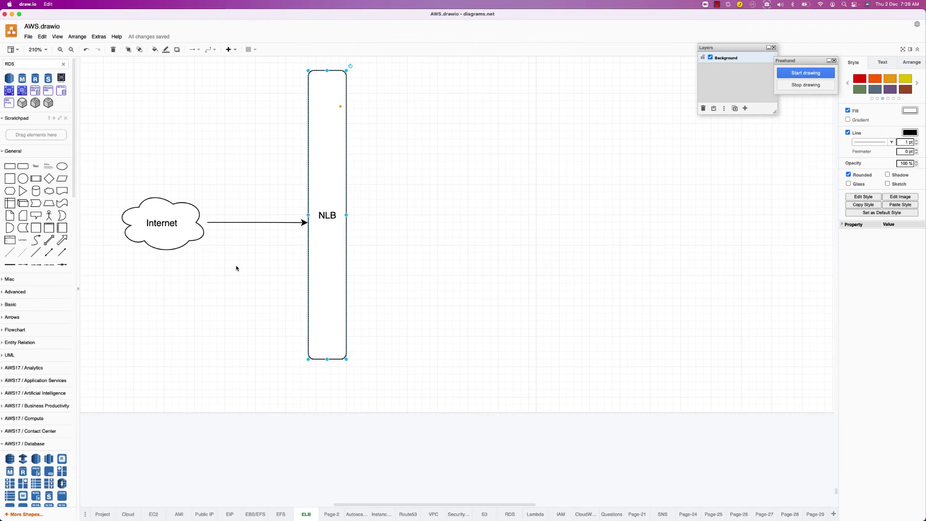
click(21, 168)
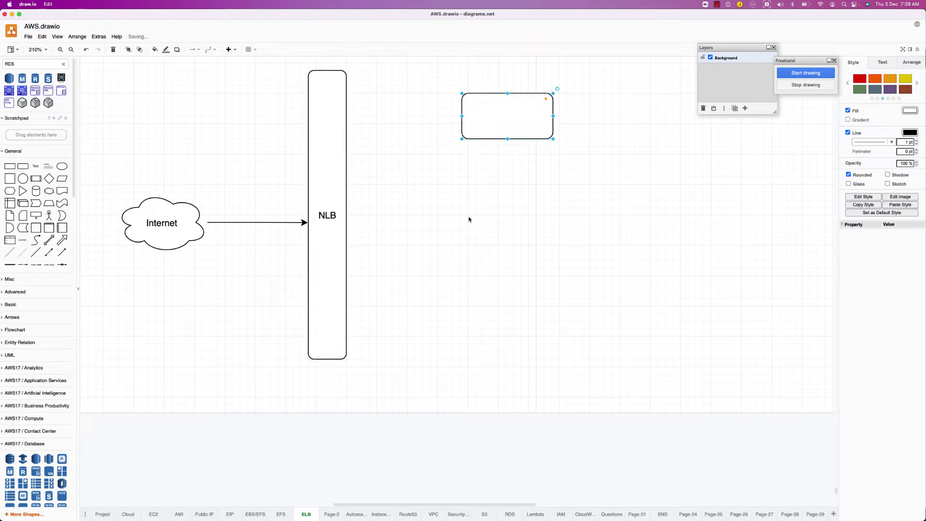
Review the earlier load balancer diagrams above, including how the MYALB-TG target group places its servers in availability zones
scroll(468, 216, up, 5)
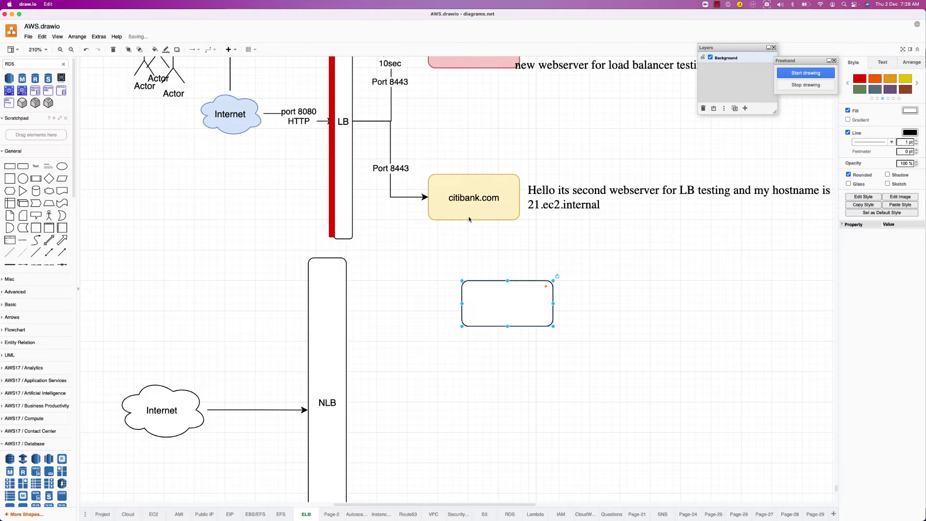
scroll(469, 219, up, 10)
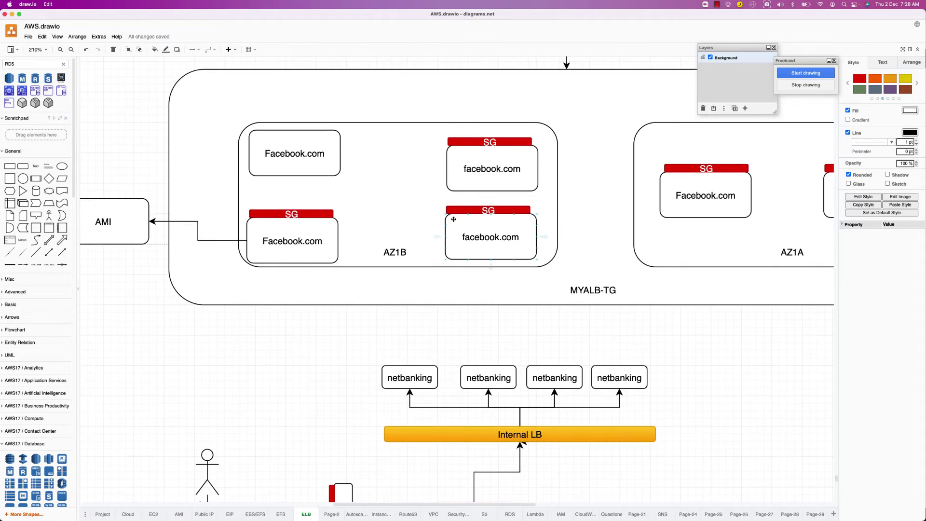
scroll(453, 219, up, 3)
click(279, 320)
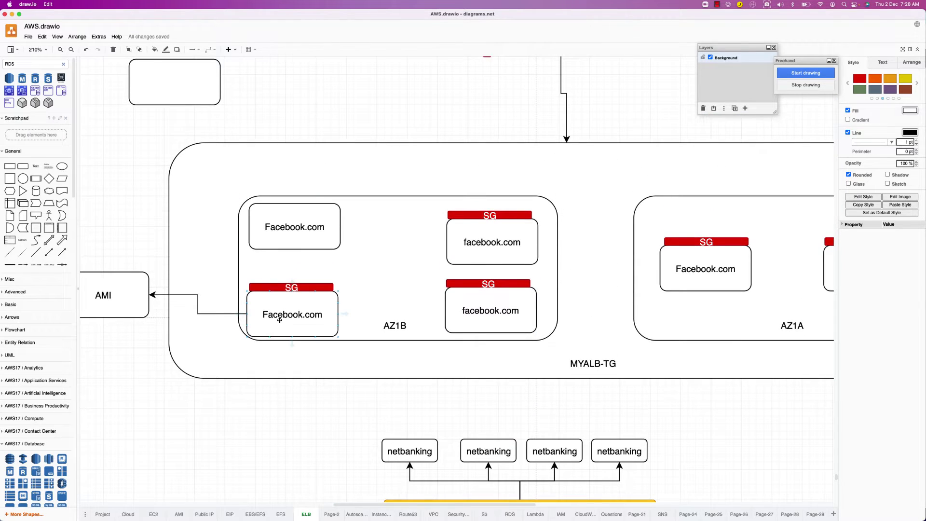
scroll(280, 320, down, 1)
click(399, 302)
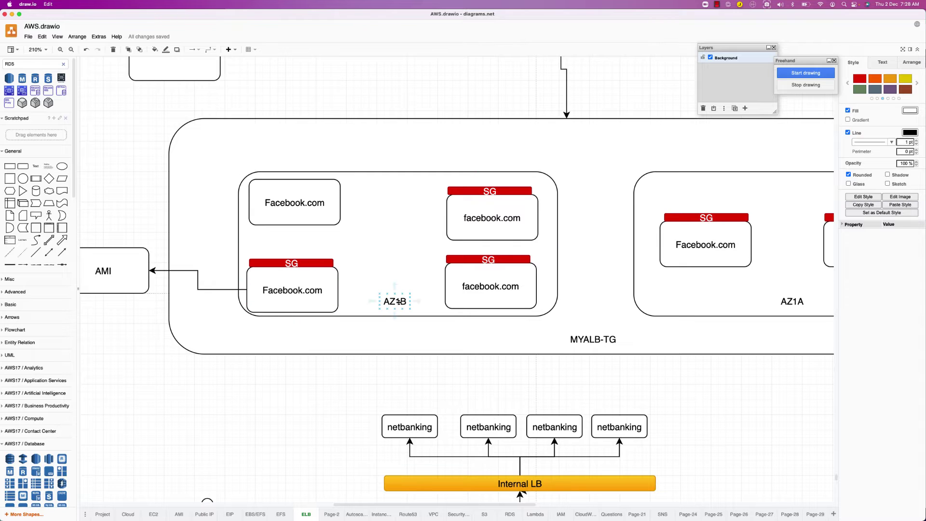
scroll(399, 301, down, 1)
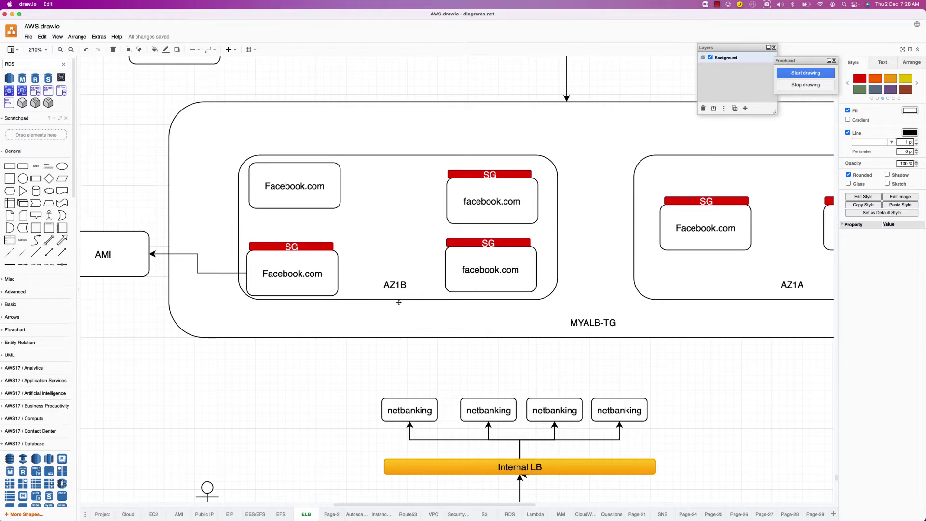
scroll(399, 303, down, 10)
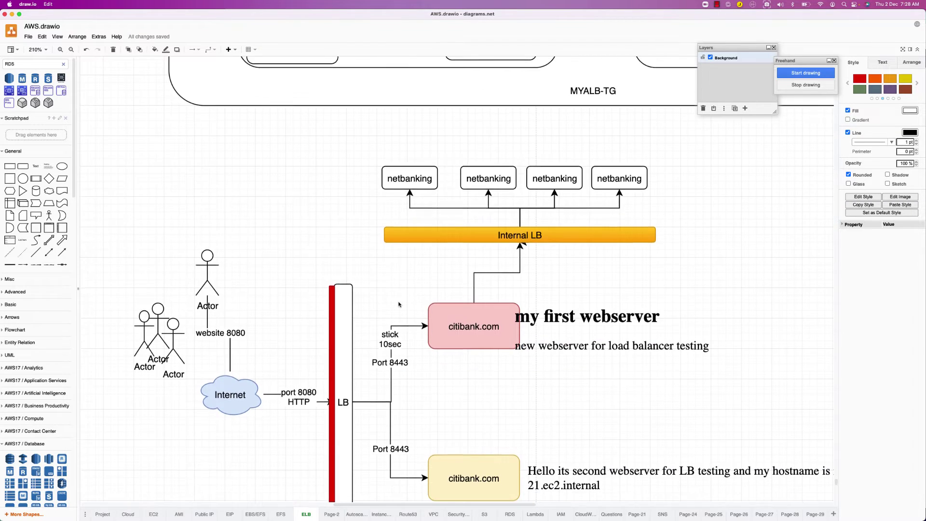
scroll(401, 304, down, 6)
scroll(400, 304, down, 7)
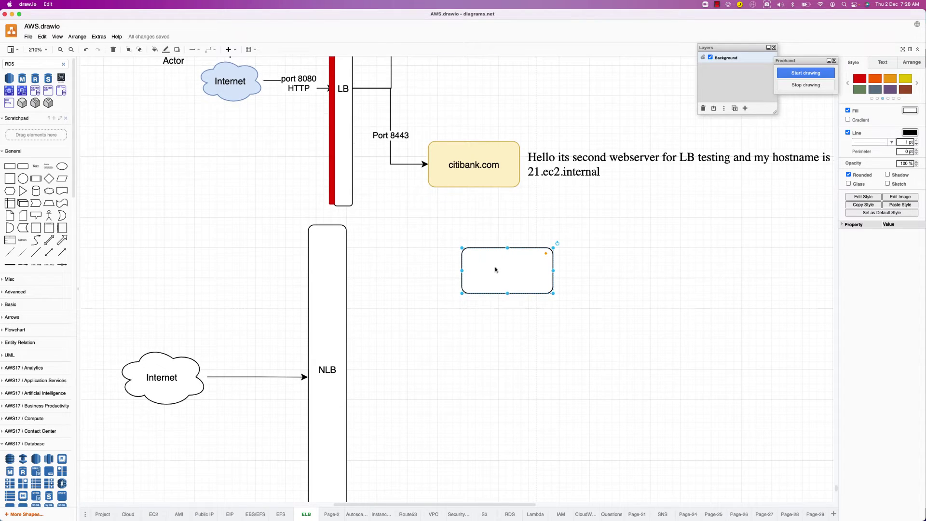
Move the new rounded rectangle slightly up and to the right, and label it Citibank.com
drag(510, 270, 557, 241)
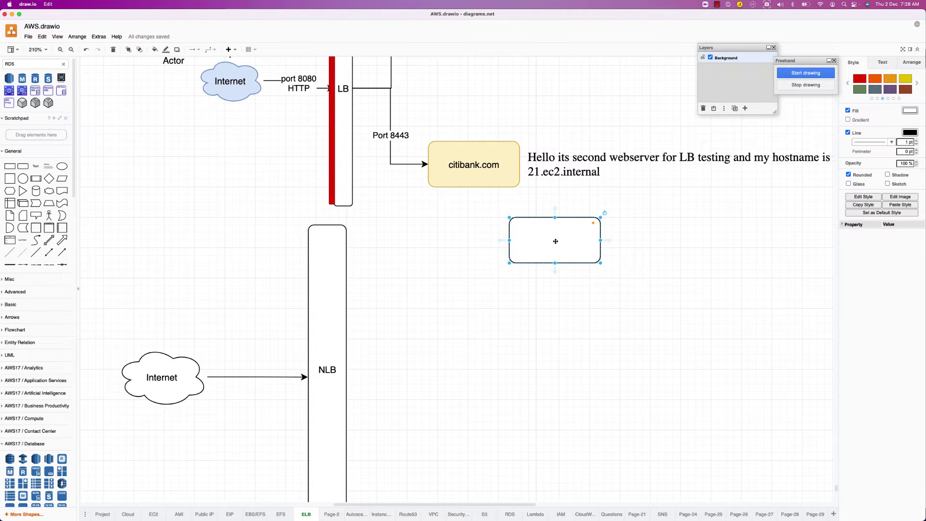
double_click(556, 241)
text(Citibank.)
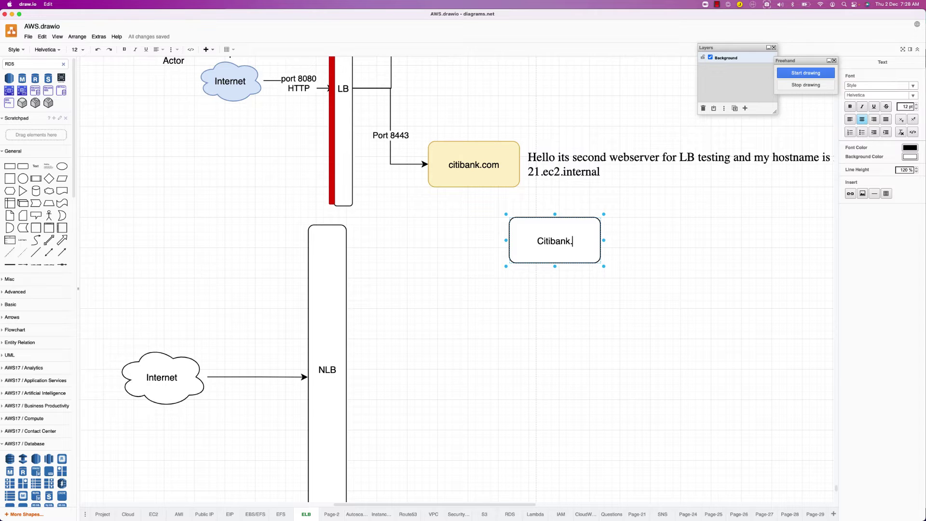
text(com)
click(482, 207)
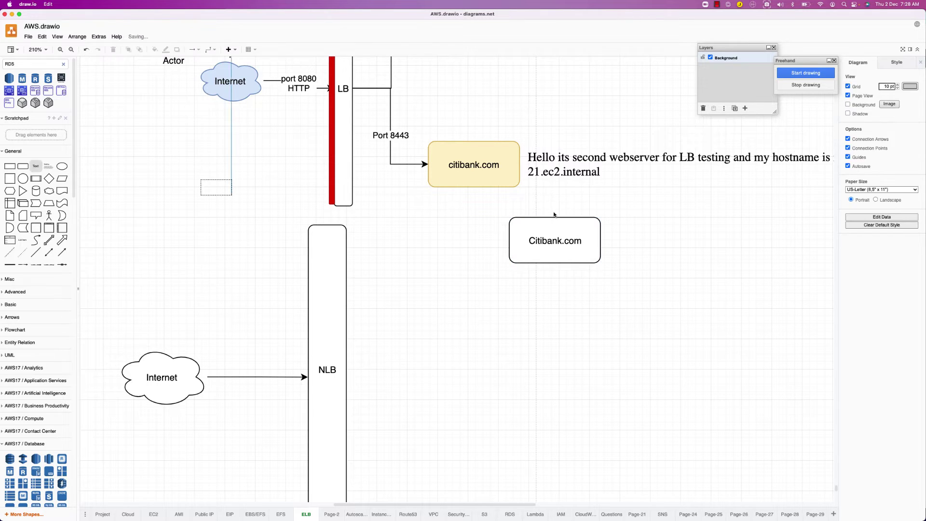
Add a text label reading AZ-1A at the upper edge of the Citibank.com box
drag(510, 195, 546, 207)
text(AZ)
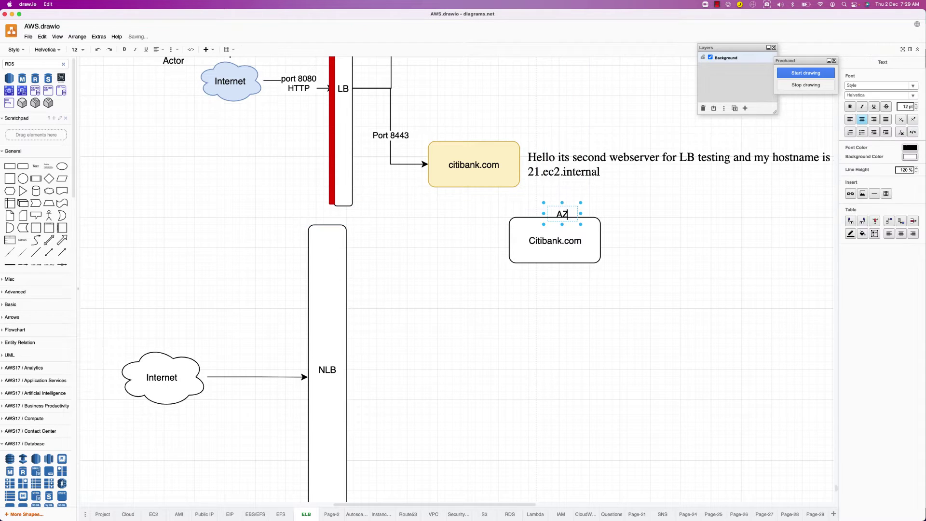
text(-1A)
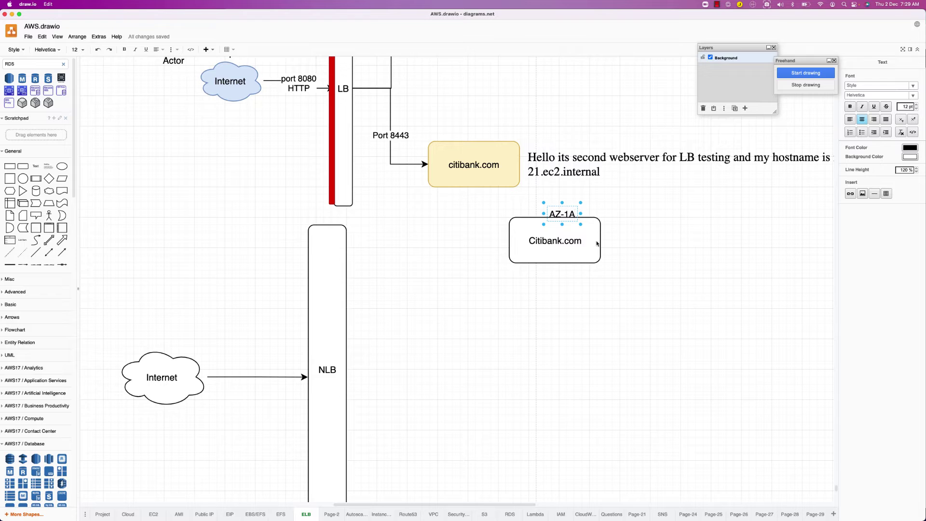
click(491, 202)
Duplicate the Citibank.com box with its zone label, place the copy below the original, and relabel its zone AZ-1B
drag(491, 202, 627, 280)
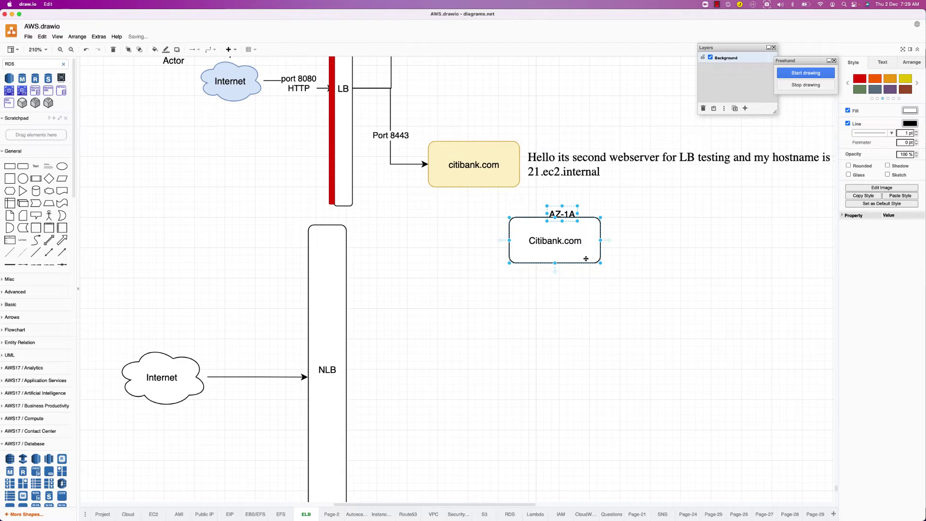
key(super+d)
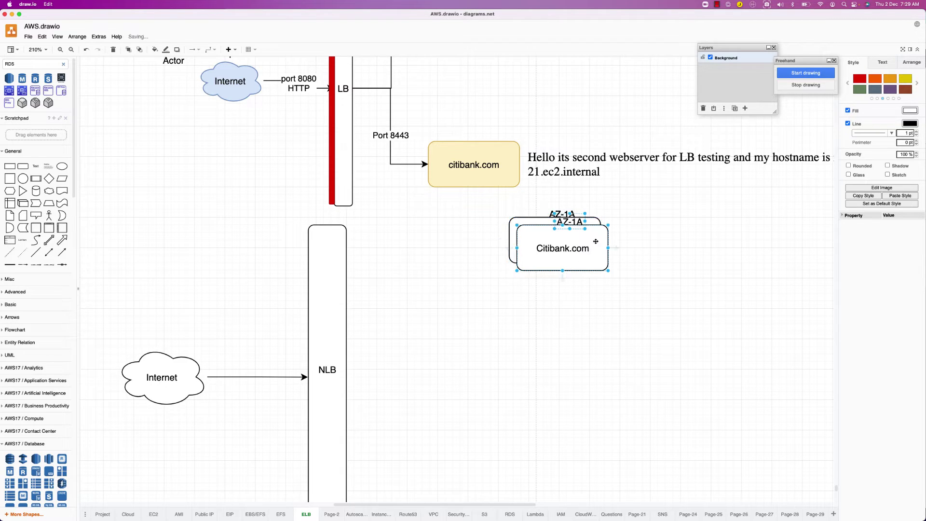
drag(596, 241, 577, 298)
double_click(578, 298)
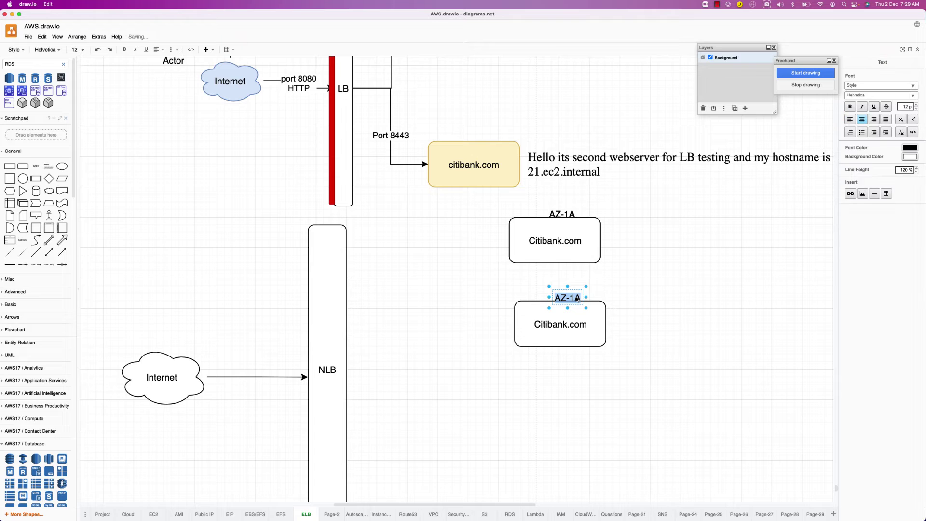
text(AZ-1B)
click(692, 304)
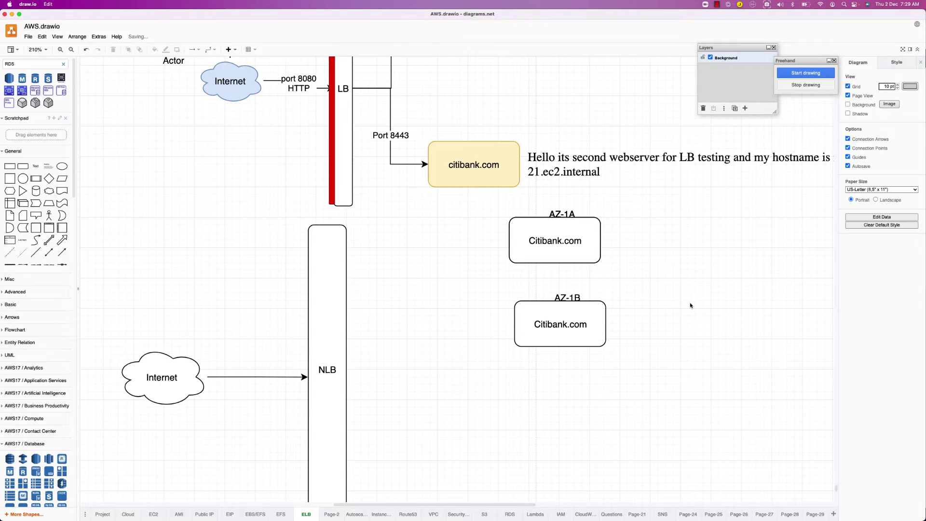
Add a third copy of the labelled Citibank.com box below the AZ-1B one and relabel its zone AZ-1C
key(super+v)
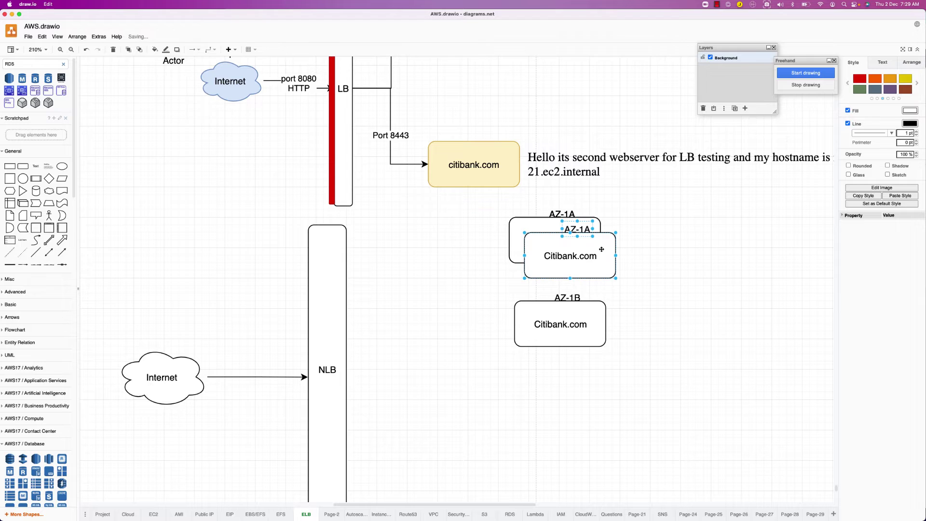
mouse_move(568, 406)
mouse_down()
mouse_move(578, 434)
mouse_move(606, 433)
mouse_move(579, 408)
mouse_up()
double_click(579, 400)
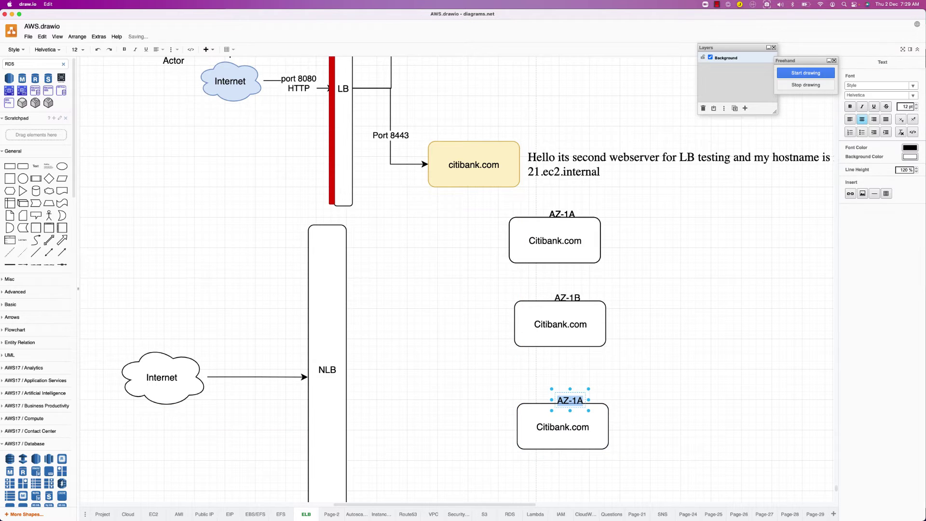
text(AZ-1C)
click(660, 354)
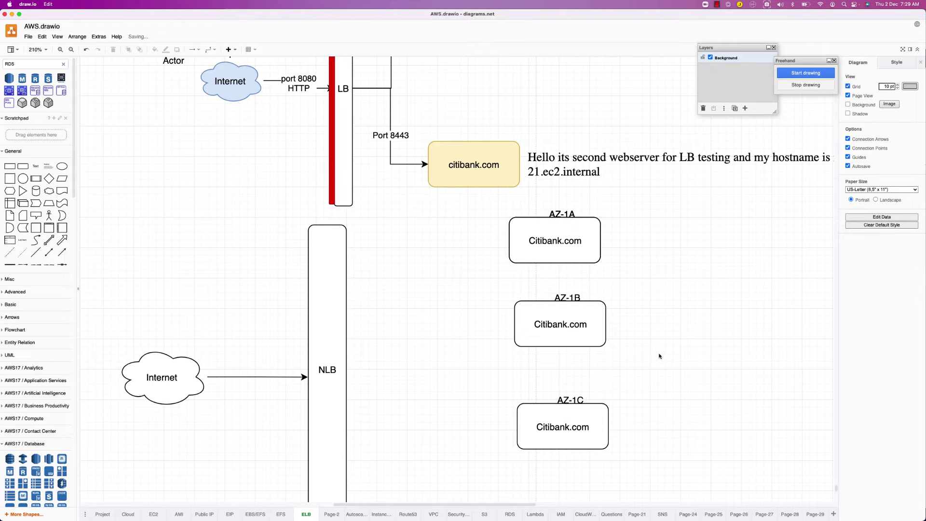
click(568, 263)
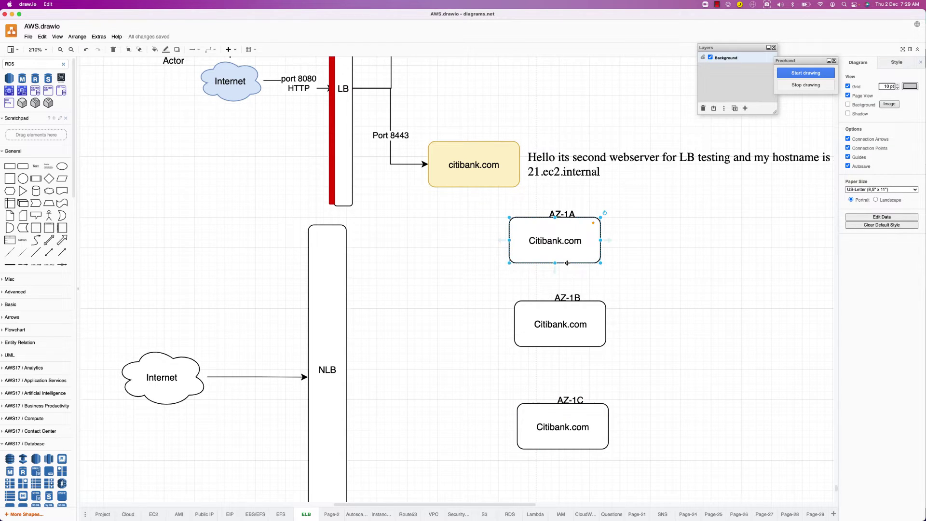
key(Tab)
key(Tab)
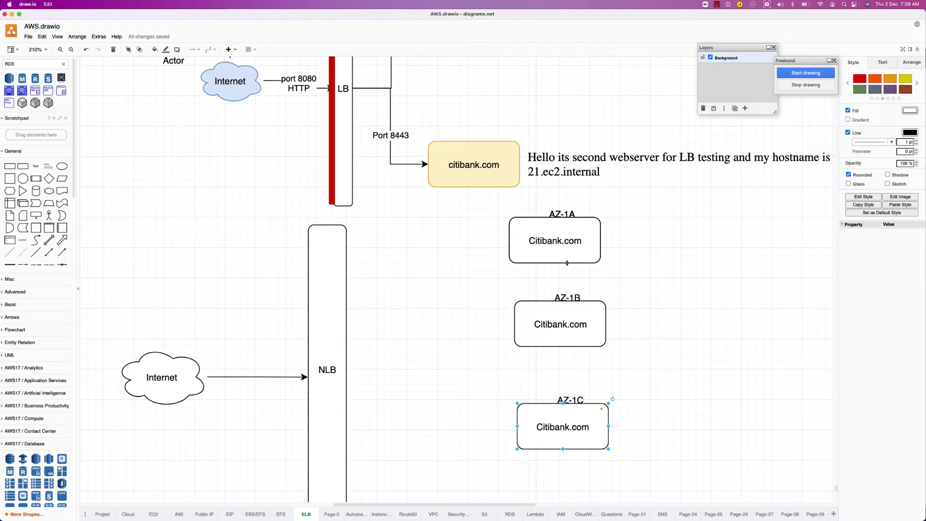
click(334, 373)
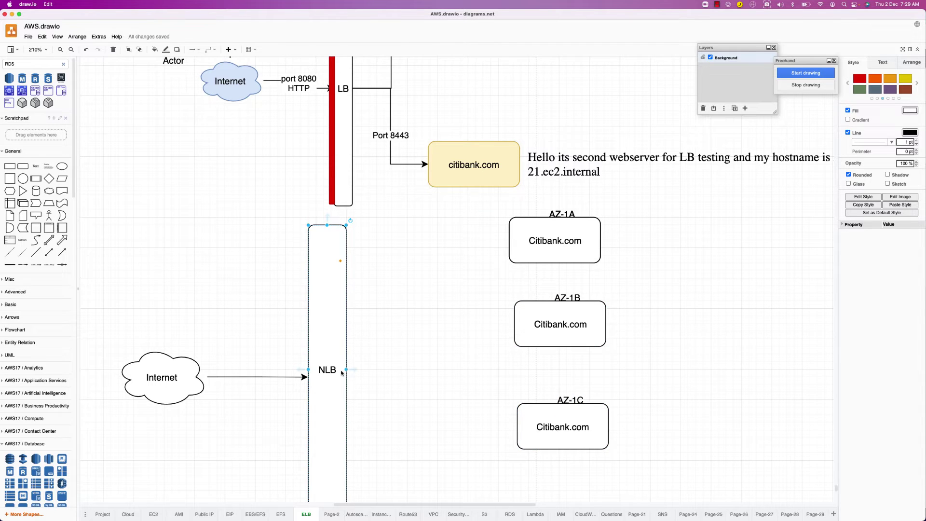
Switch to the load balancer creation page in Chrome and enable the us-east-1c availability zone in the network mapping
key(super+Tab)
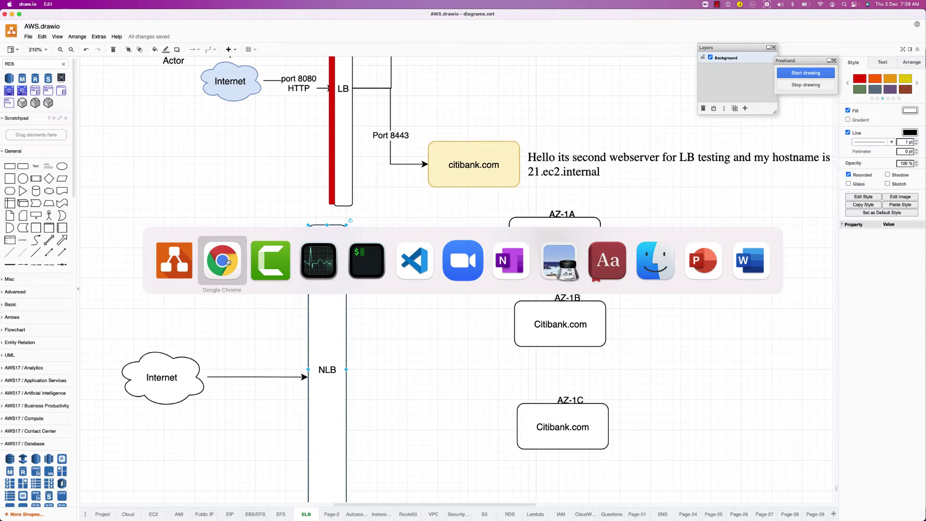
click(228, 262)
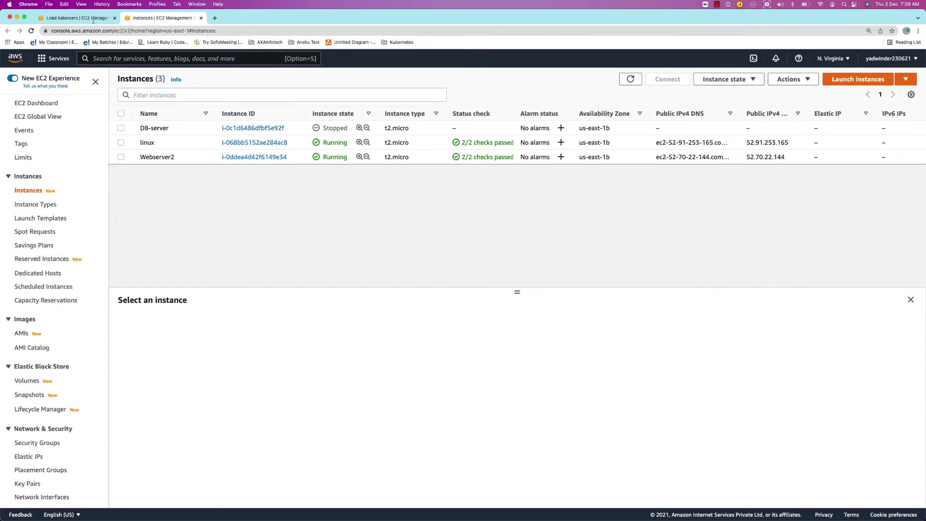
key(ctrl+shift+Tab)
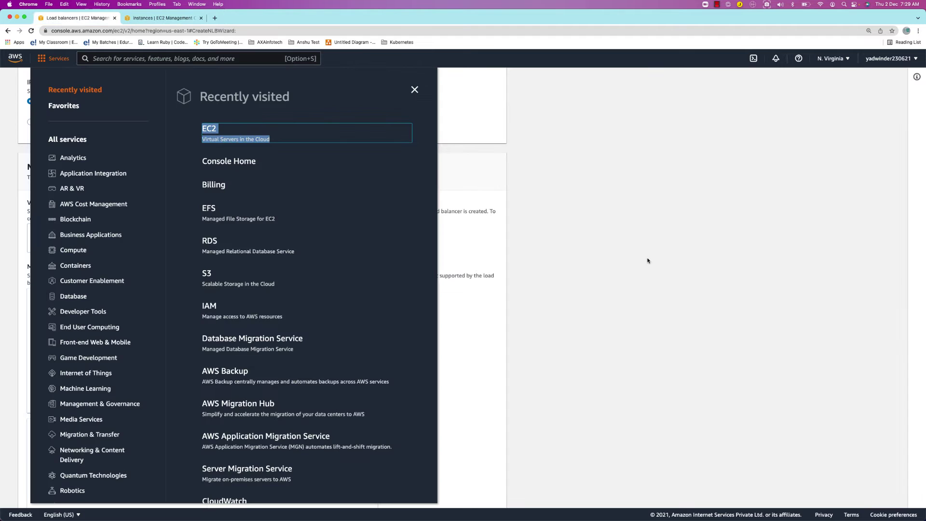
click(649, 275)
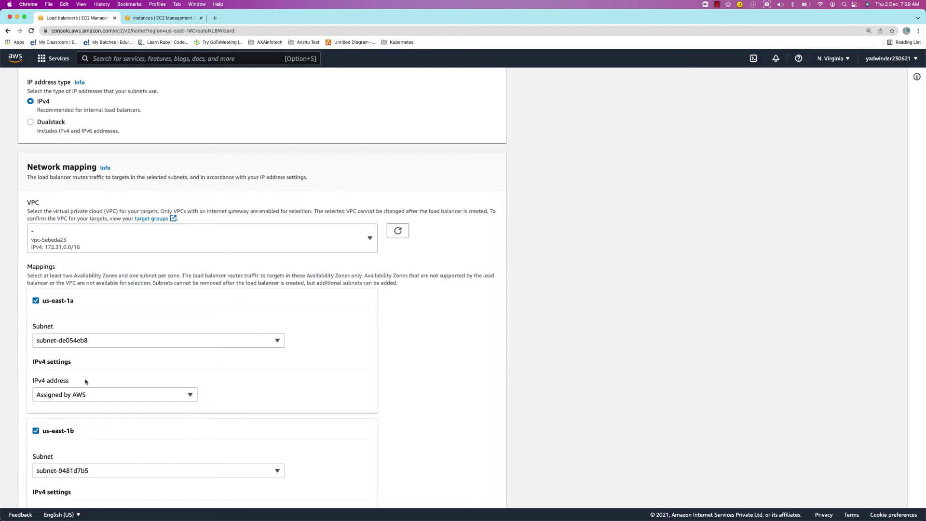
scroll(83, 261, down, 5)
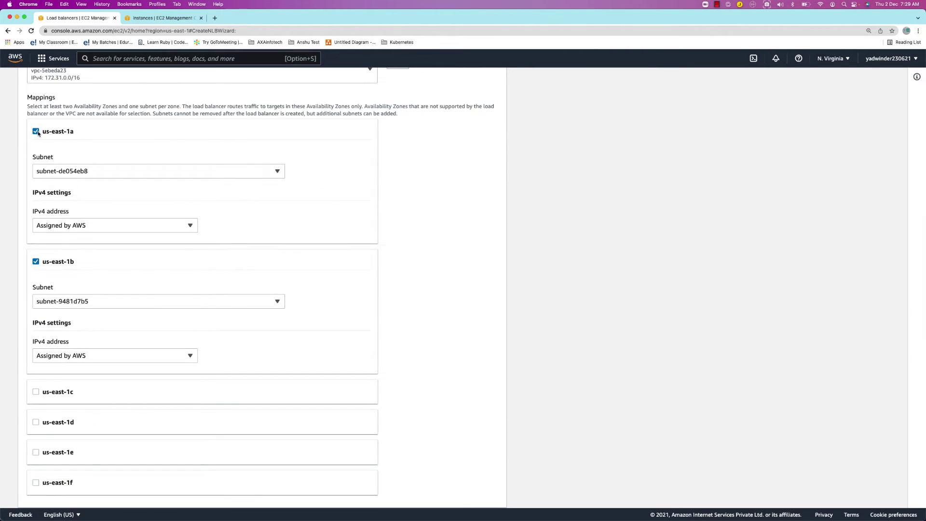
scroll(73, 415, down, 1)
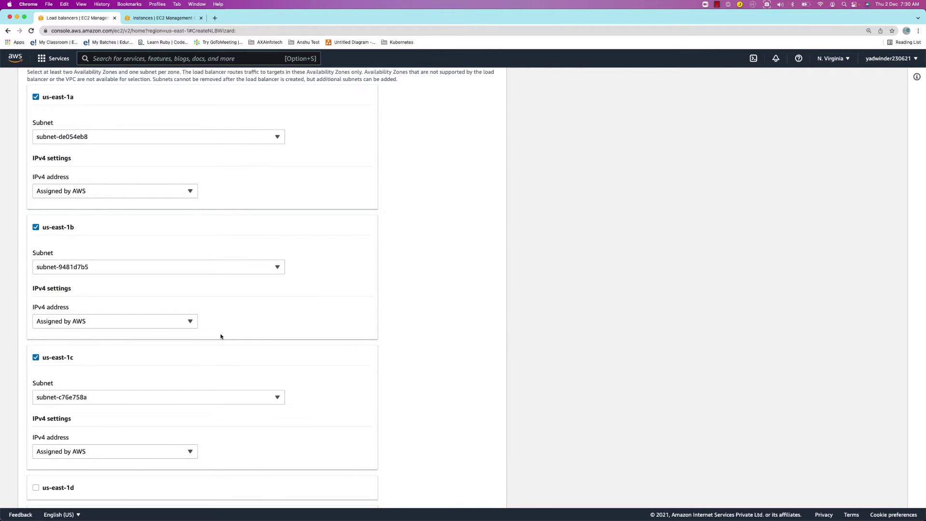
scroll(221, 337, down, 5)
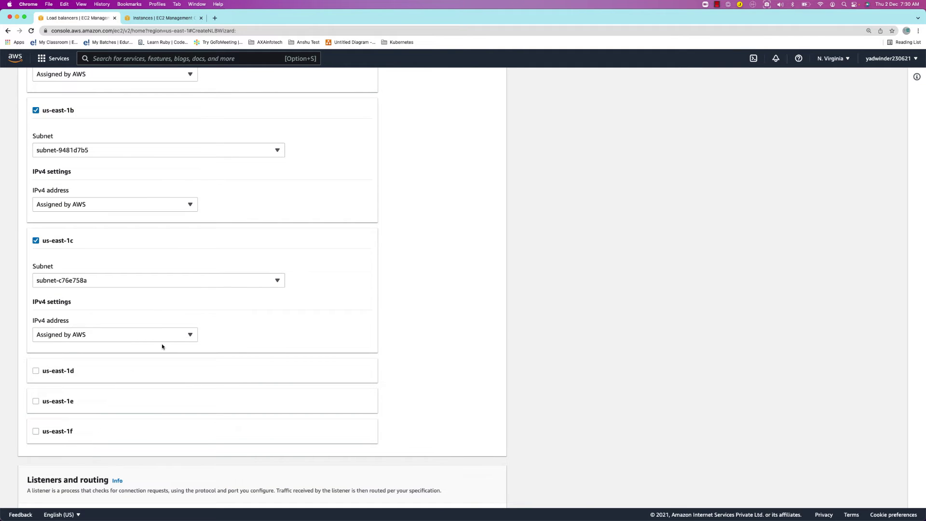
scroll(162, 346, up, 3)
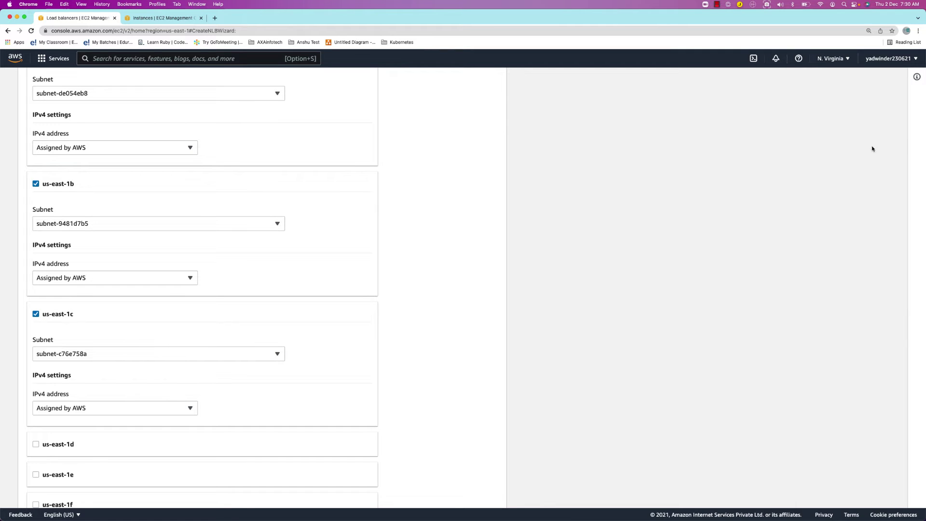
scroll(174, 358, down, 5)
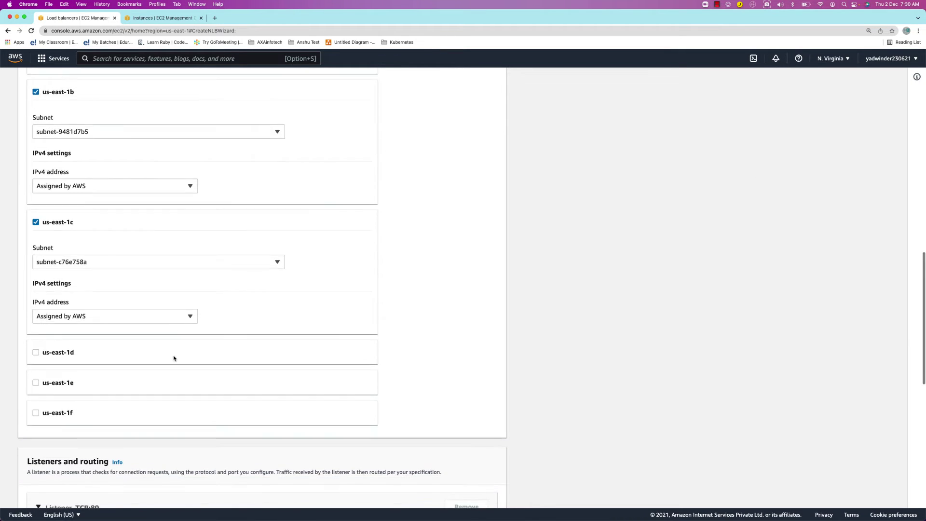
scroll(173, 357, down, 2)
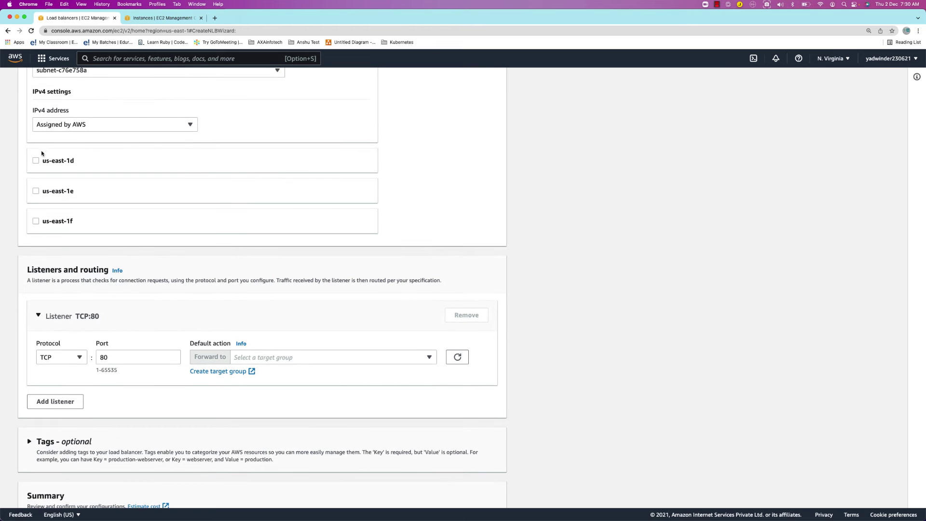
Review the NLB and zone boxes in the draw.io diagram, and return to the load balancer's TCP listener settings in Chrome
key(super+Tab)
key(super+Tab)
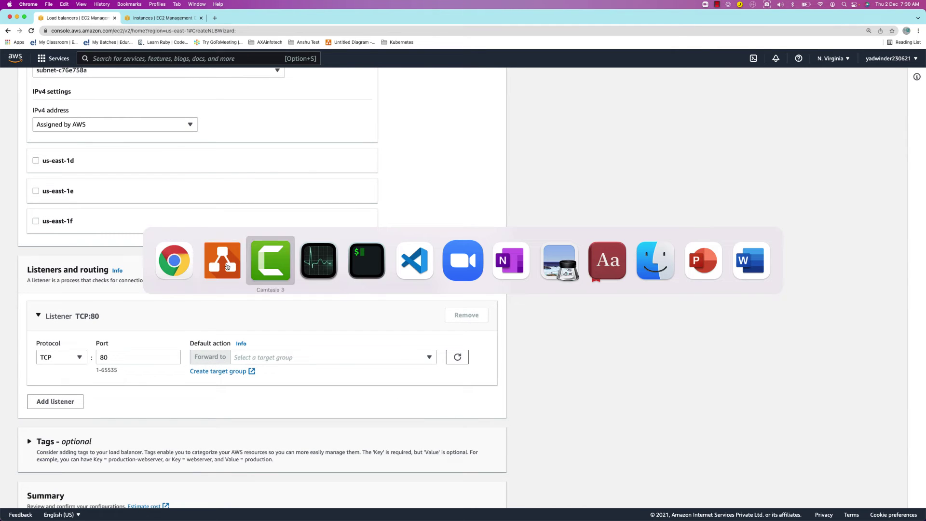
click(228, 267)
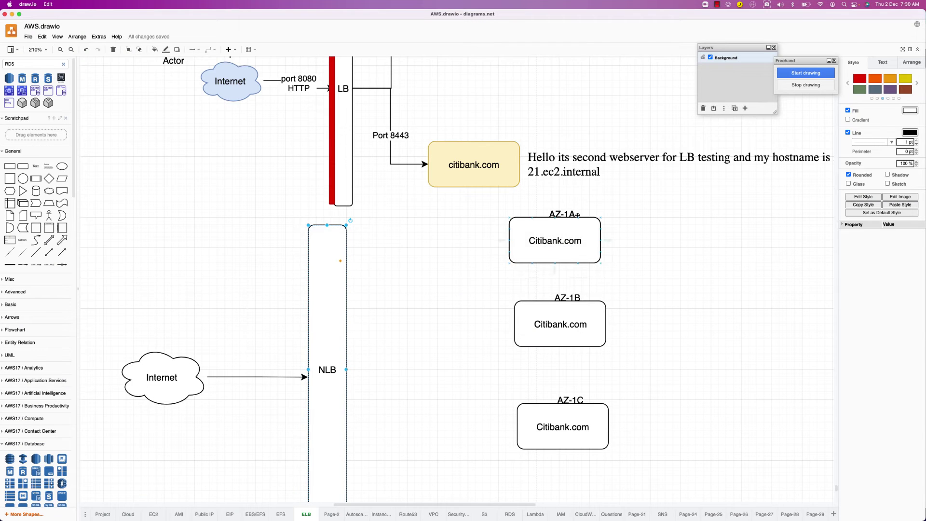
click(550, 220)
click(330, 333)
key(super+Tab)
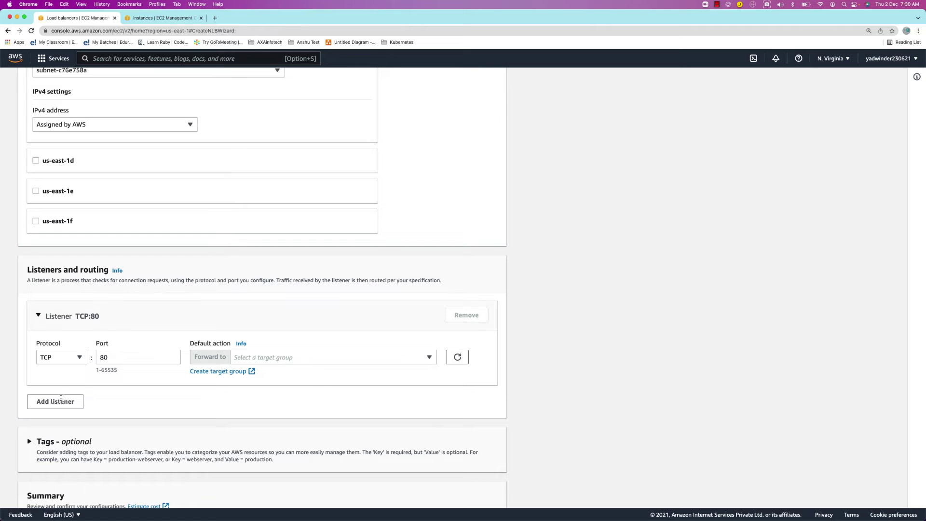
scroll(53, 319, down, 2)
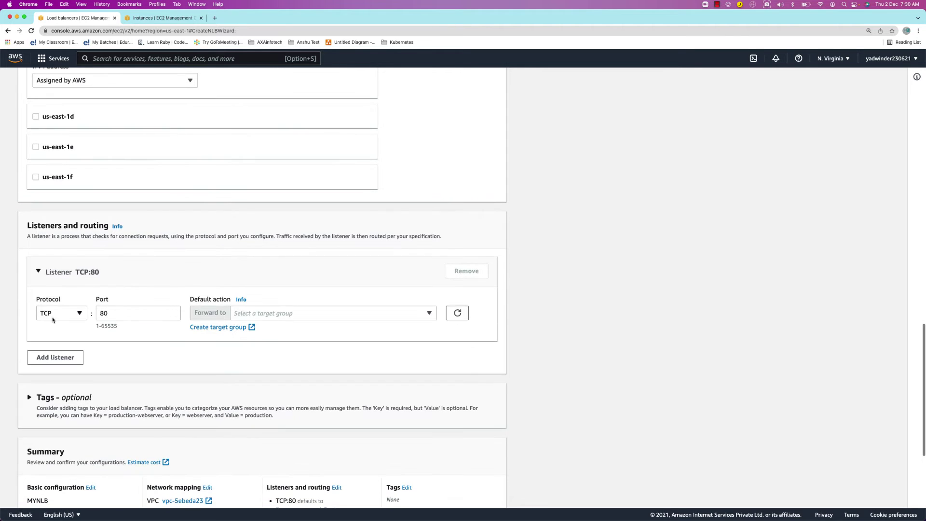
click(124, 317)
Switch to draw.io and label the arrow from the Internet cloud to the NLB "port 8080"
key(super+Tab)
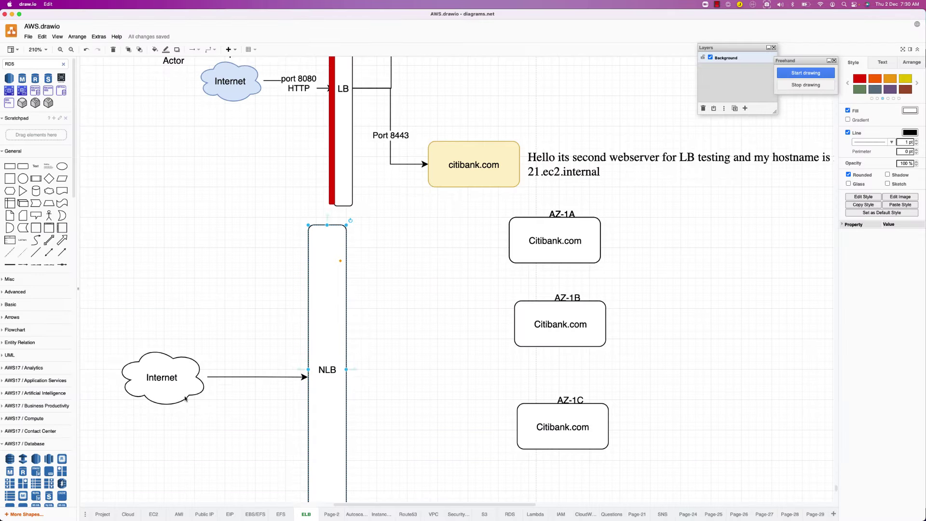
click(239, 378)
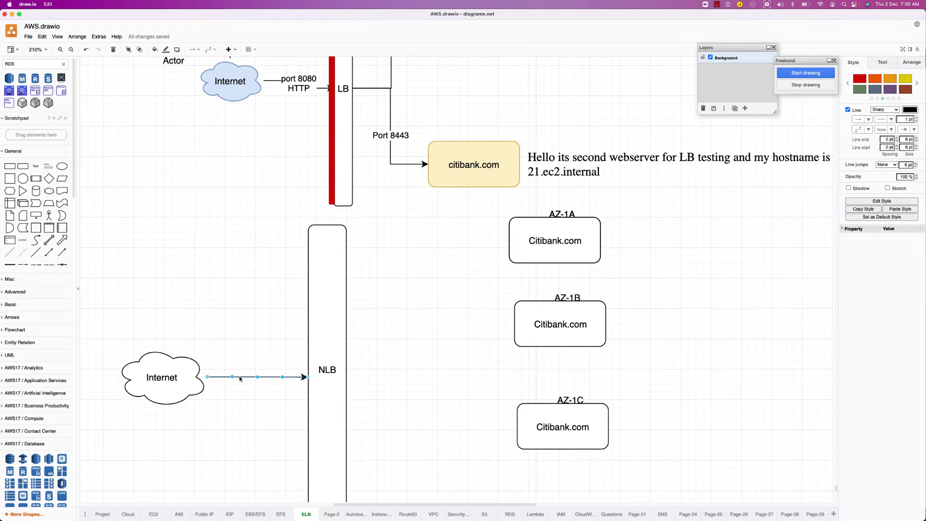
double_click(240, 377)
text(port 80)
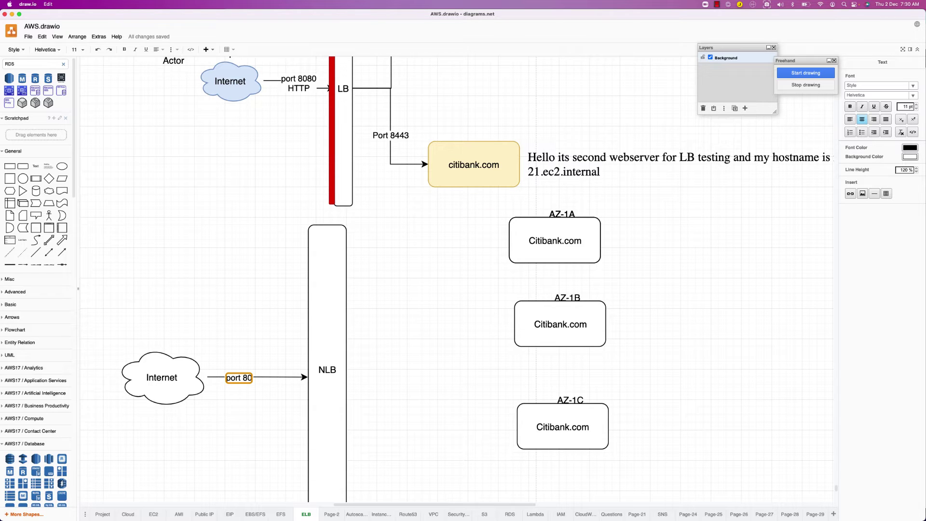
text(80)
click(255, 386)
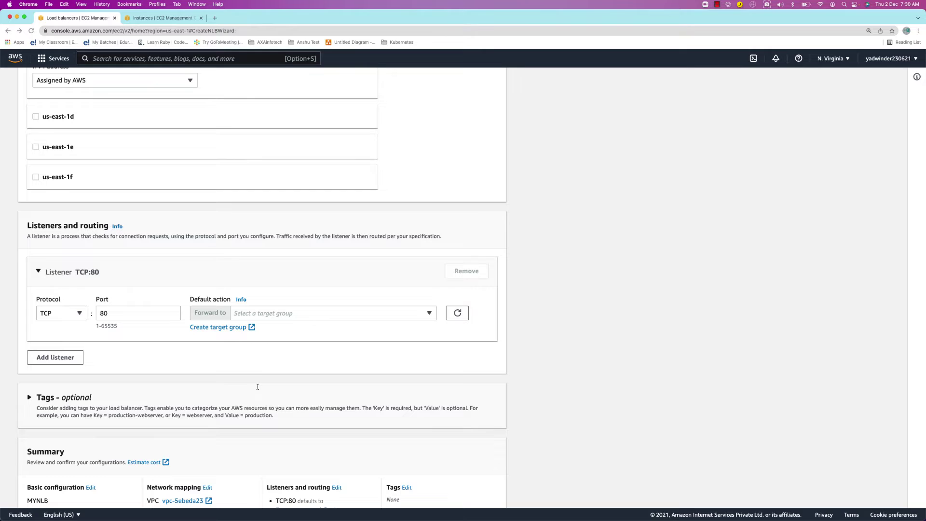
Return to Chrome and set the TCP listener's port to 8080
key(super+Tab)
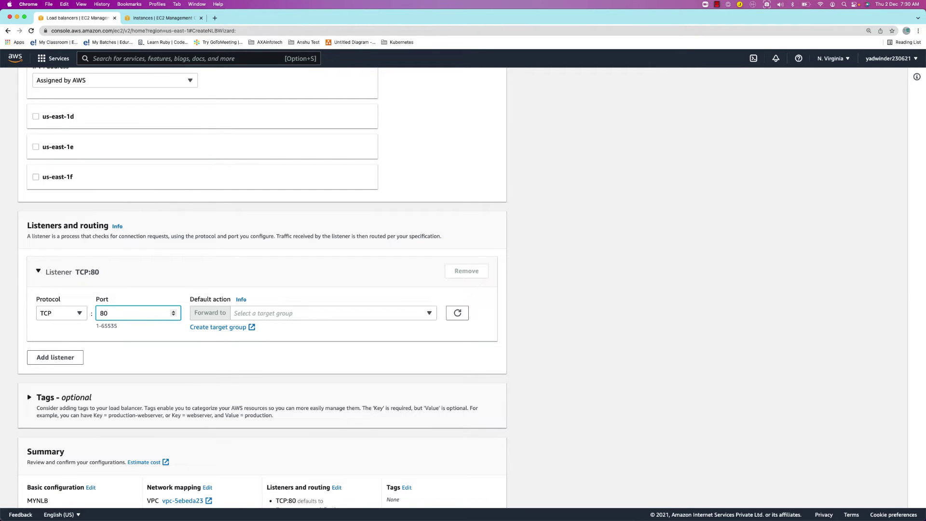
text(80)
click(273, 314)
click(226, 313)
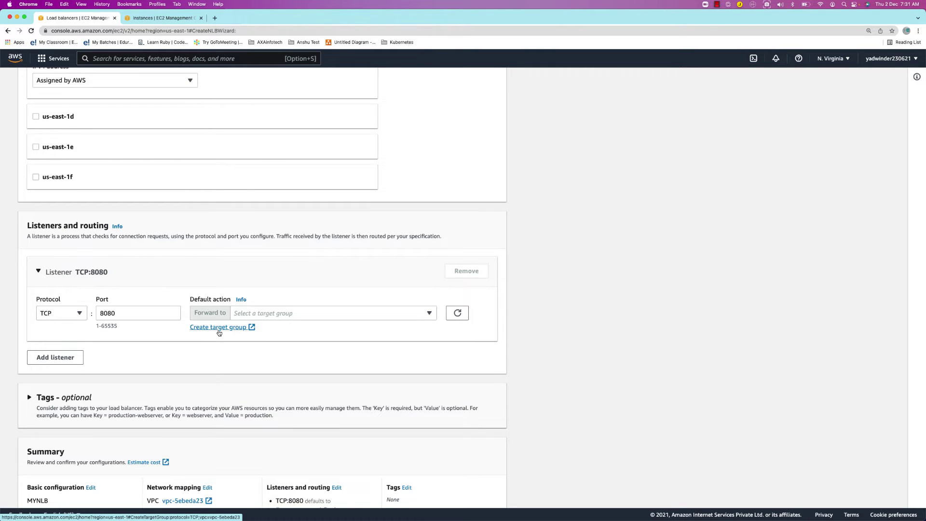
Open the target group creation page for the listener in a new browser tab and show that tab
right_click(221, 329)
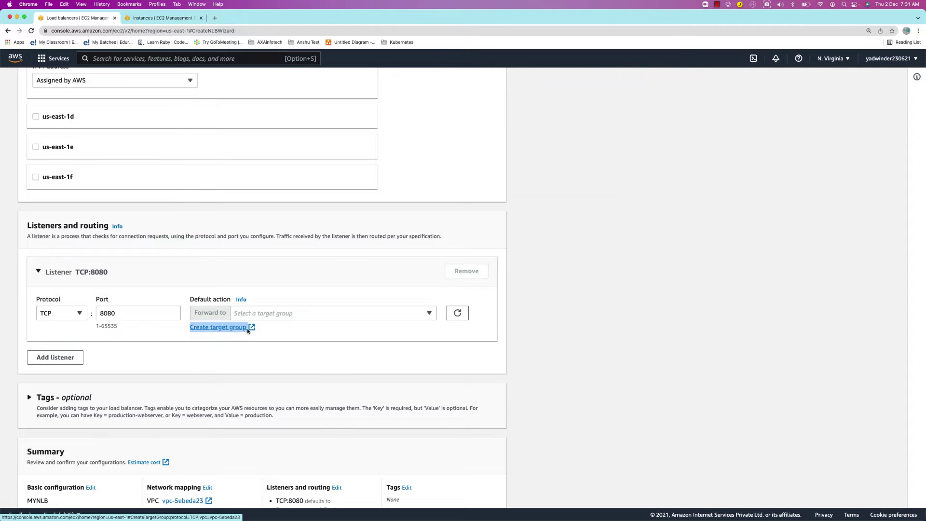
click(248, 333)
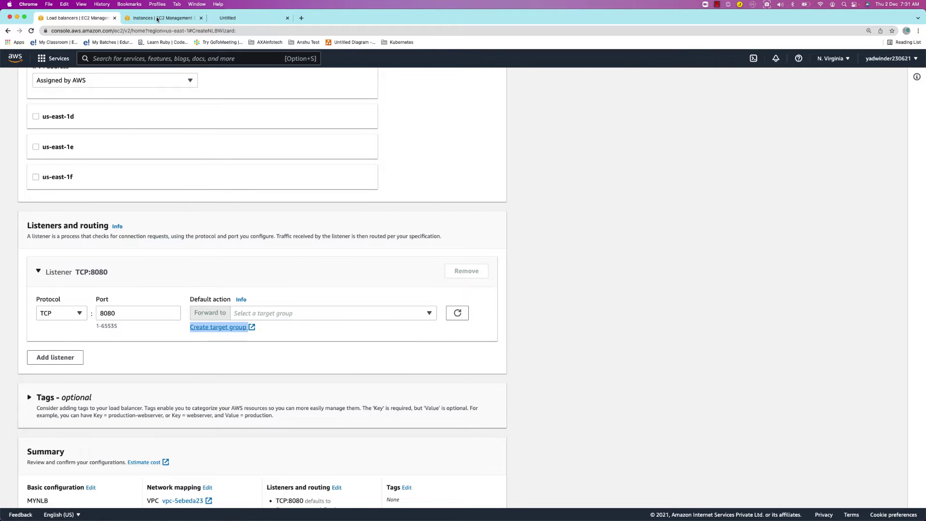
click(238, 18)
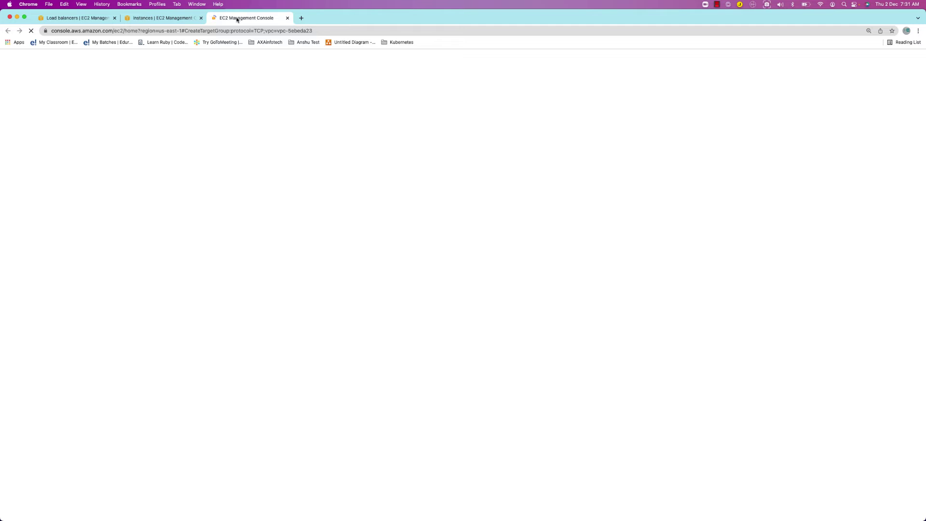
Switch to draw.io, add a rounded rectangle of about 190 x 370 enclosing the three Citibank.com boxes, and send it behind them
key(super+Tab)
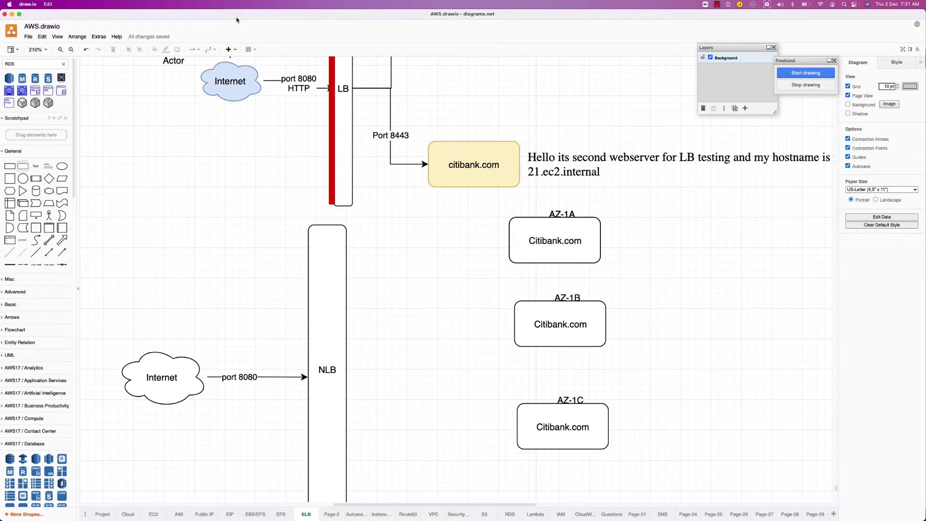
drag(23, 166, 381, 210)
drag(336, 187, 477, 198)
drag(550, 225, 622, 474)
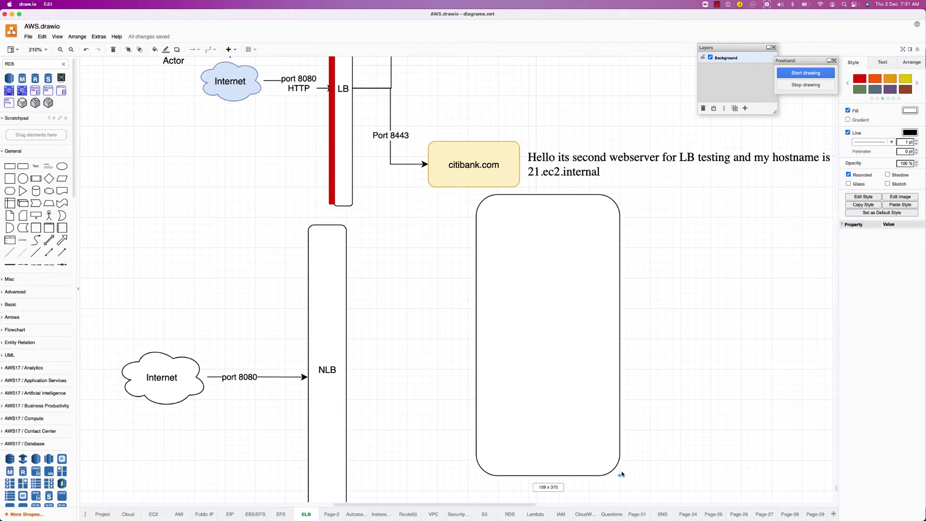
right_click(591, 407)
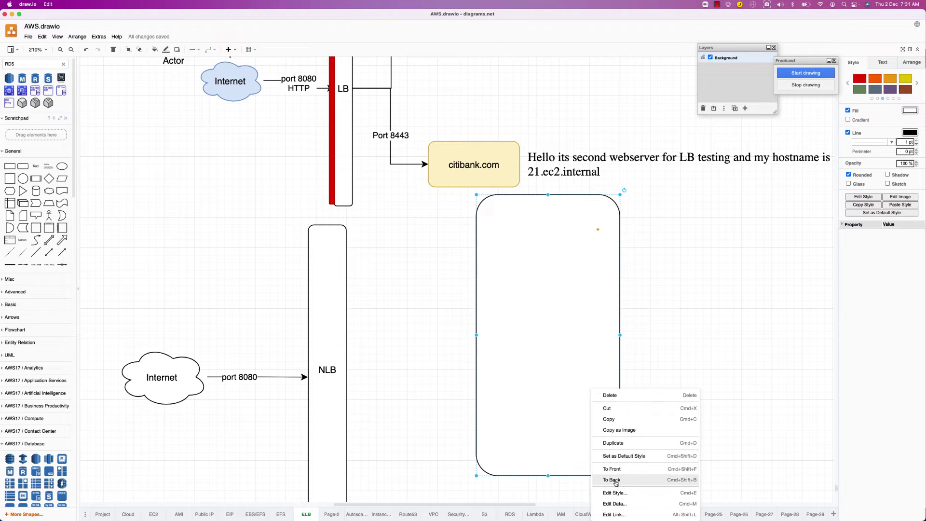
click(616, 481)
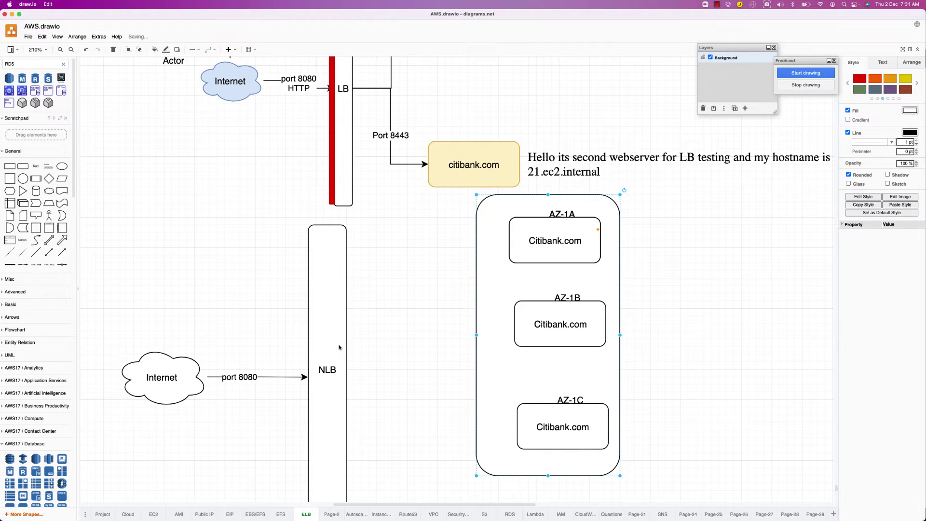
Connect the NLB to the enclosing rounded rectangle with an arrow and label it "Target Group citiTG"
click(344, 362)
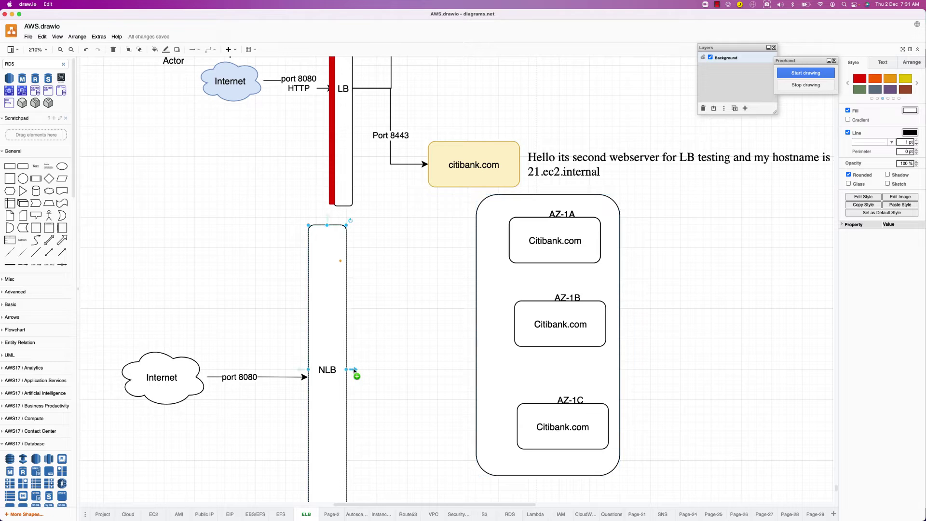
drag(355, 370, 479, 404)
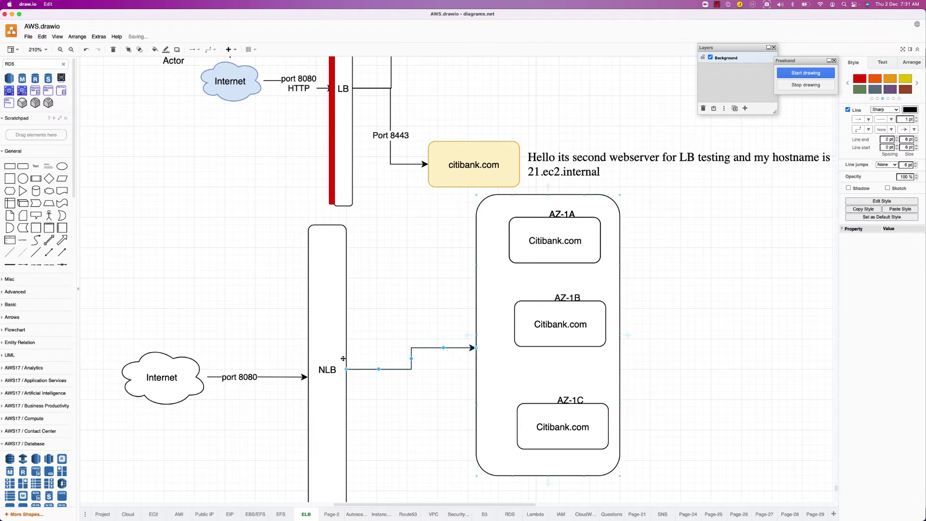
double_click(418, 348)
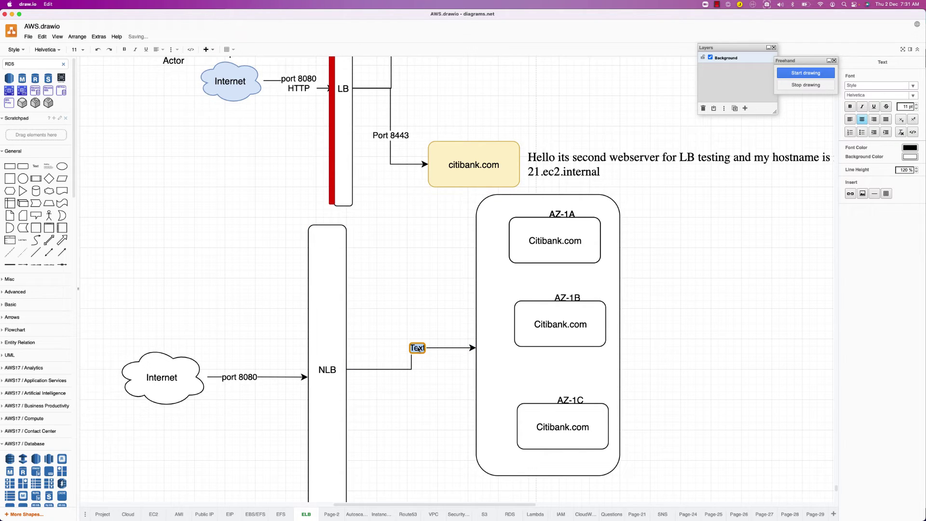
text(Target Group)
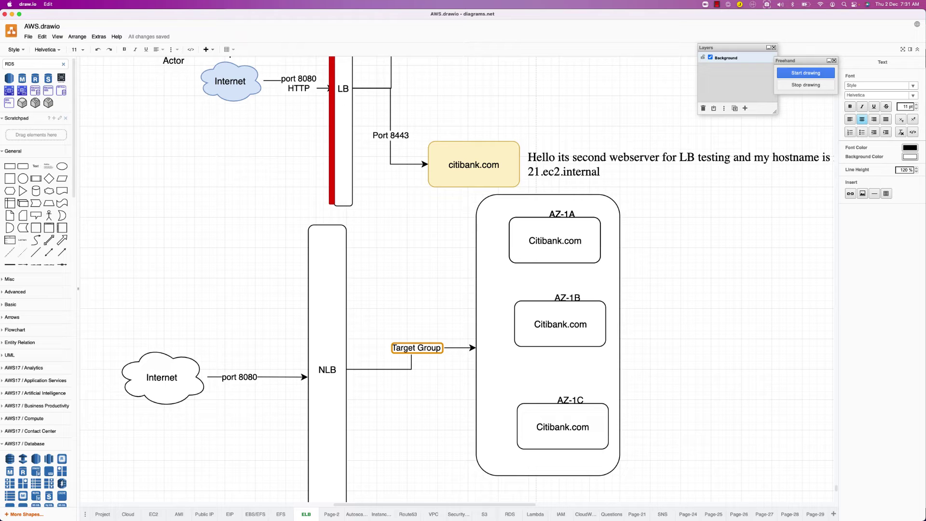
text(citiTG)
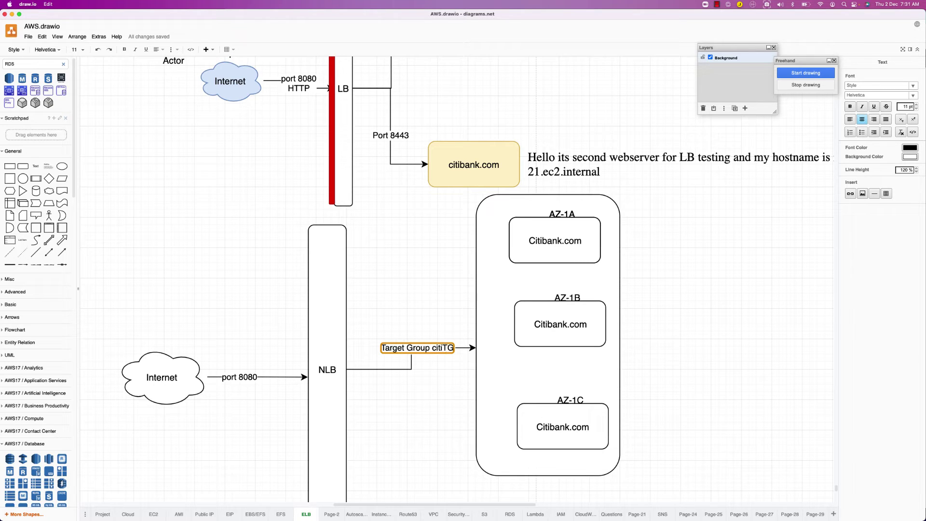
Switch to Chrome and restart target group creation from the Target groups list, dismissing the feedback form
click(120, 141)
key(super+Tab)
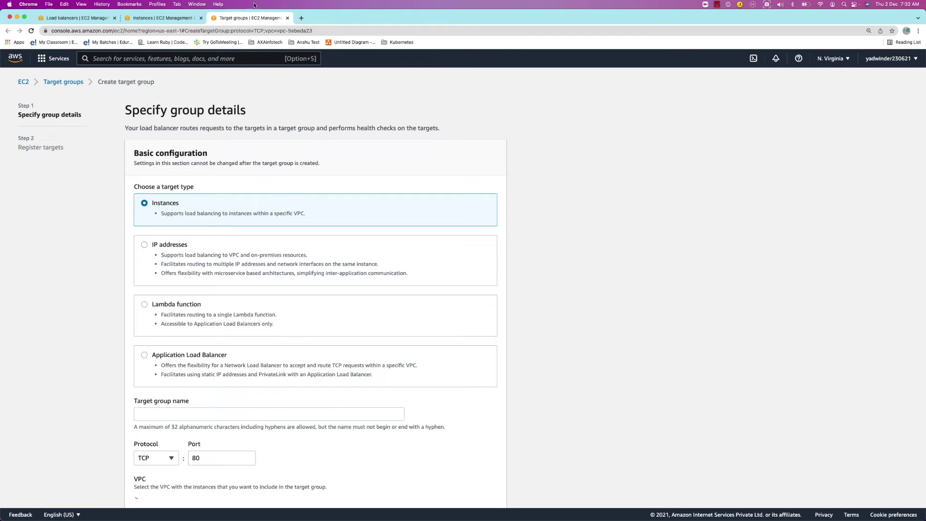
click(69, 85)
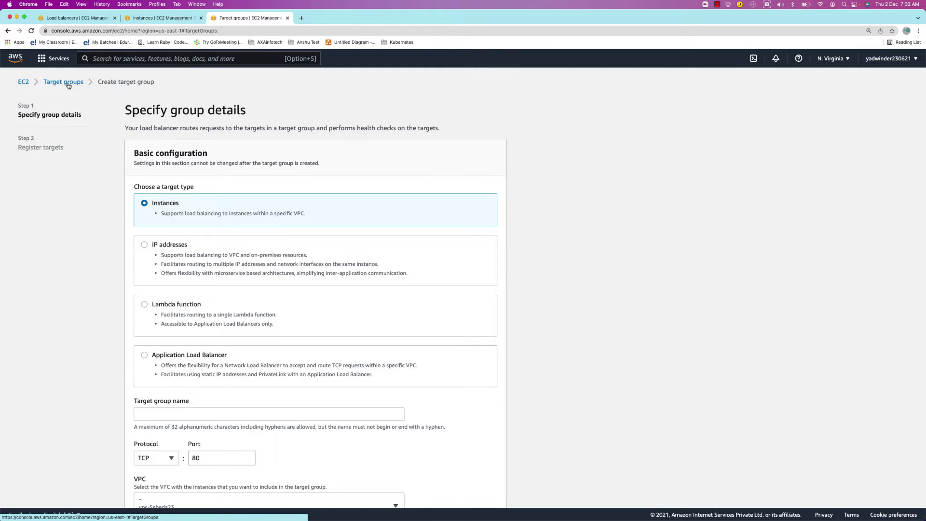
click(68, 85)
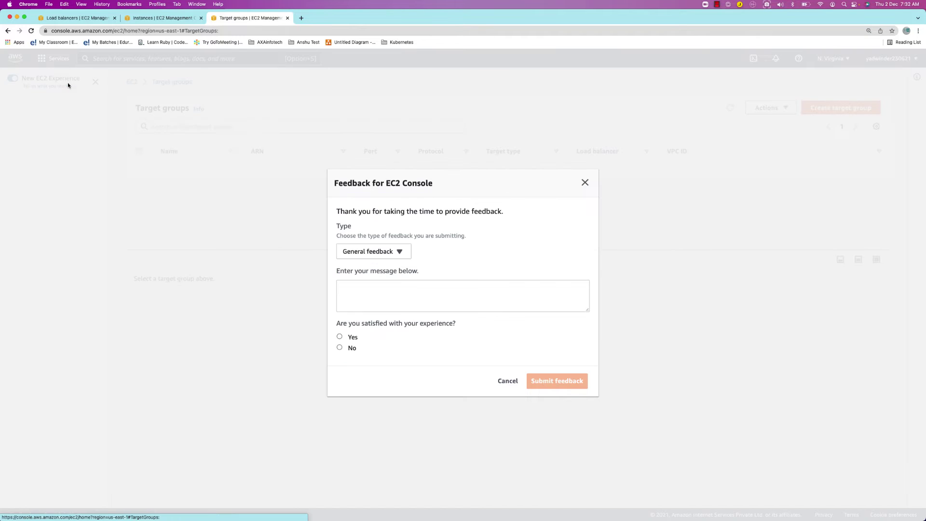
click(508, 381)
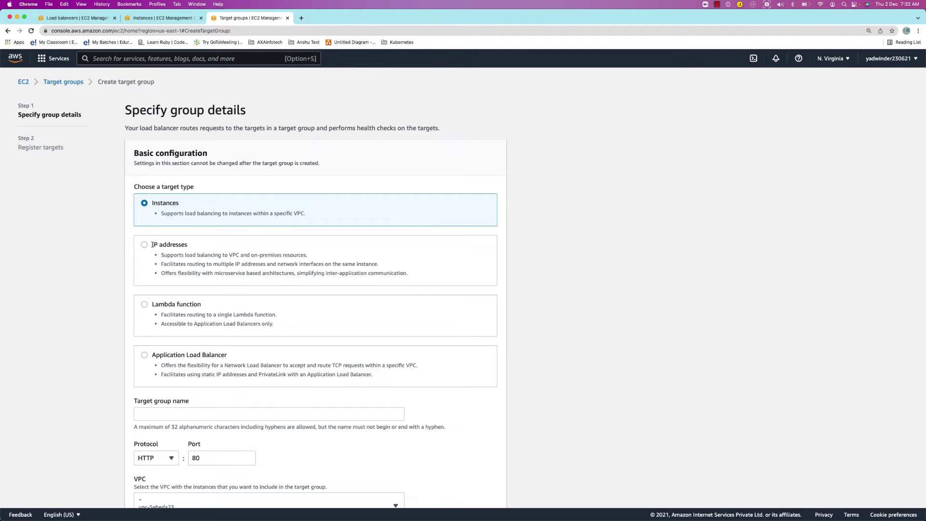
Choose Instances as the target type, name the target group CITI-TG, and switch to draw.io
click(144, 203)
click(185, 418)
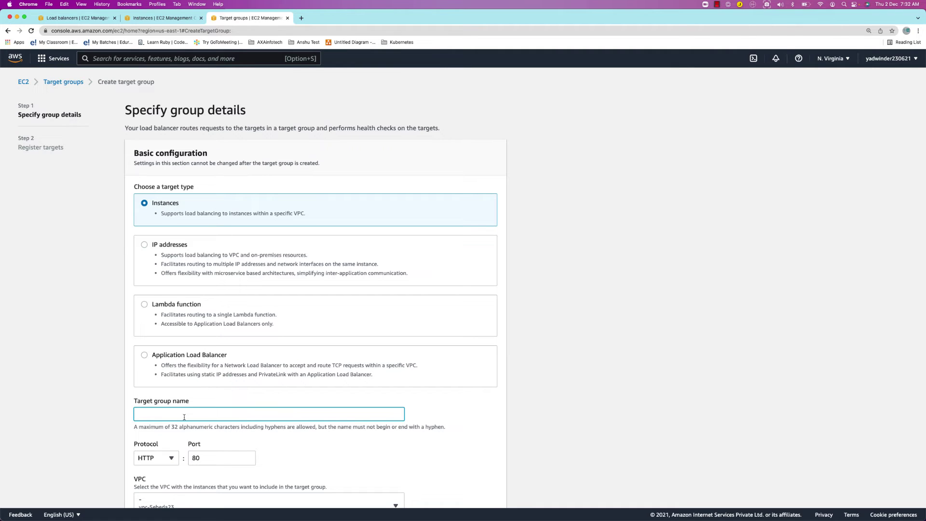
text(CITI)
text(-TF)
text(G)
scroll(258, 420, down, 4)
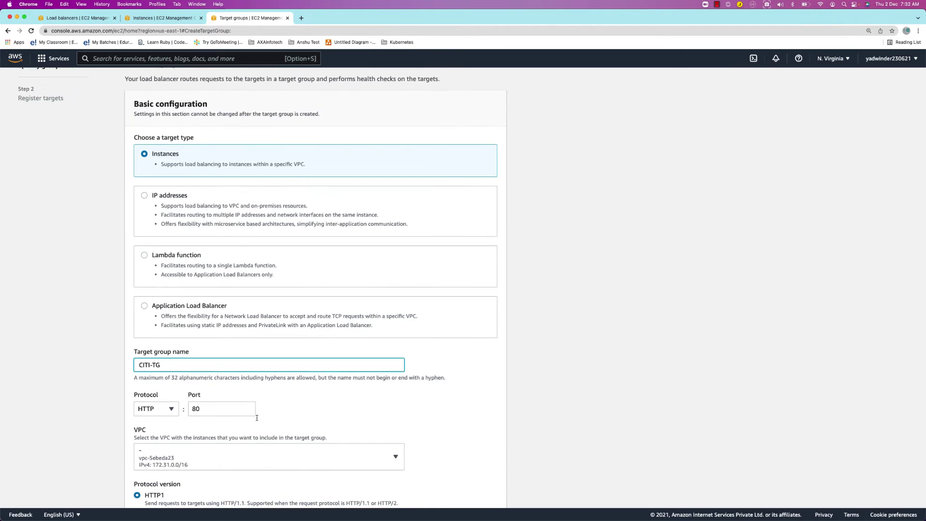
scroll(257, 421, down, 3)
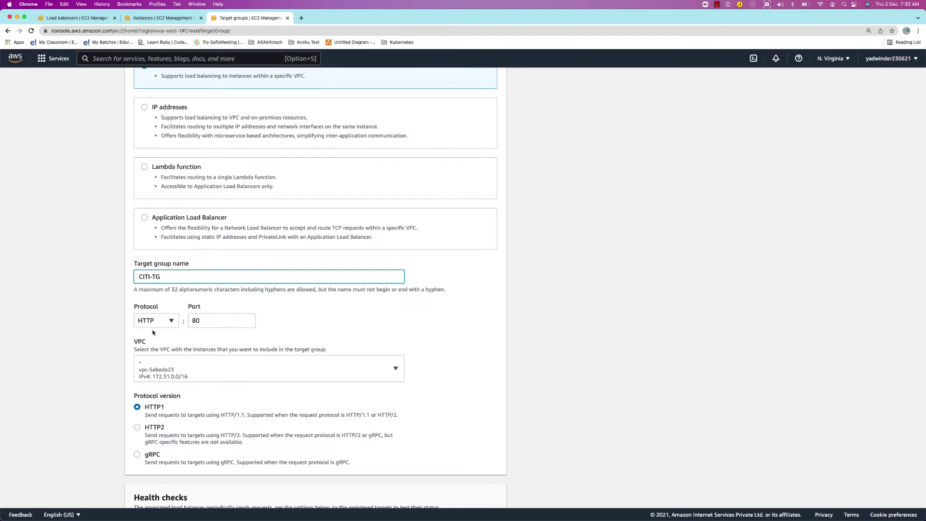
key(Tab)
key(Tab)
key(super+Tab)
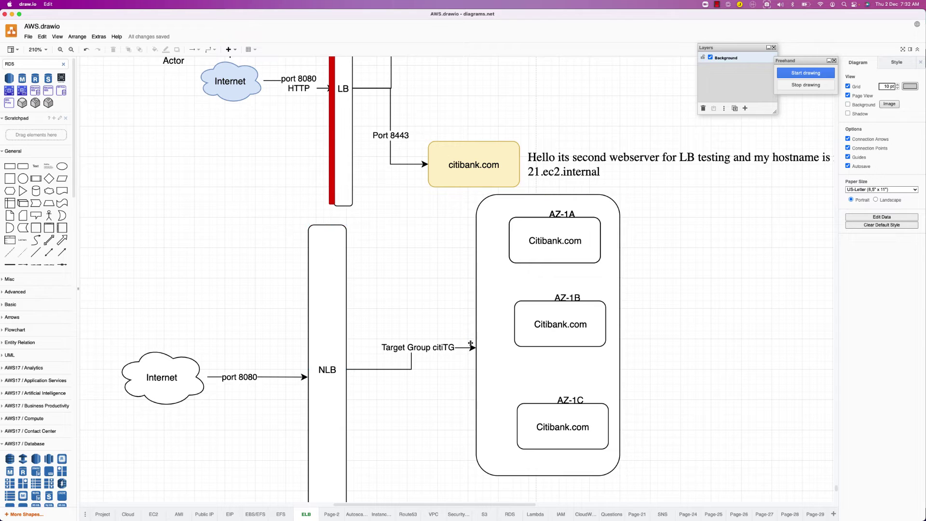
Try to draw an arrow between the enclosing rounded rectangle and the AZ-1A Citibank.com box, and undo the stray connector
click(477, 296)
drag(511, 241, 509, 242)
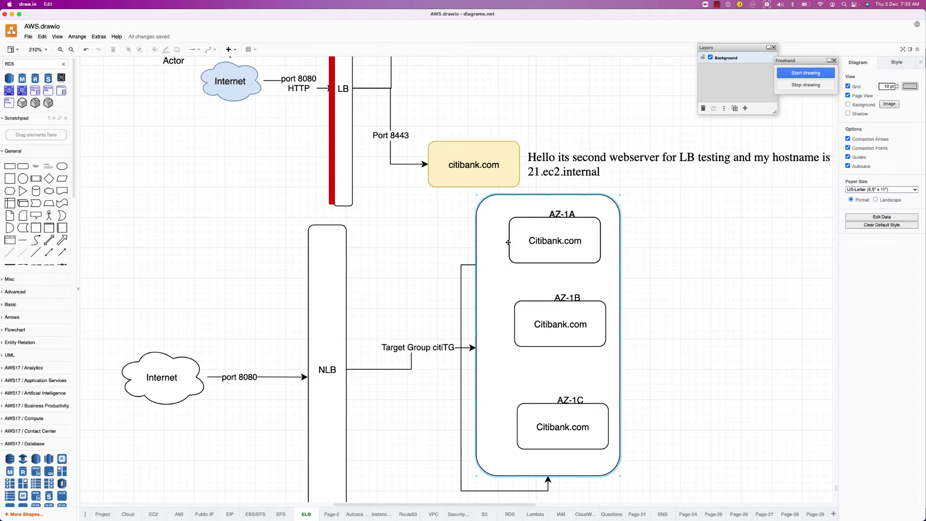
key(super+z)
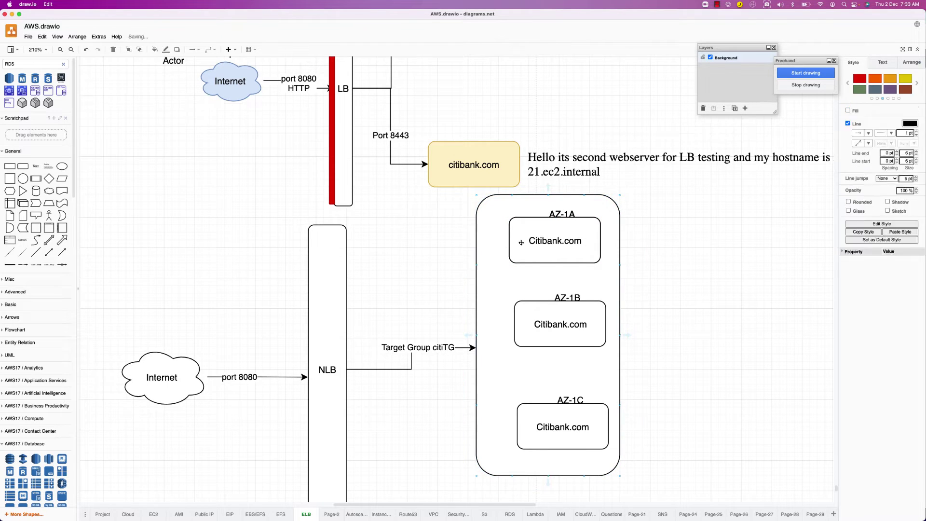
click(507, 238)
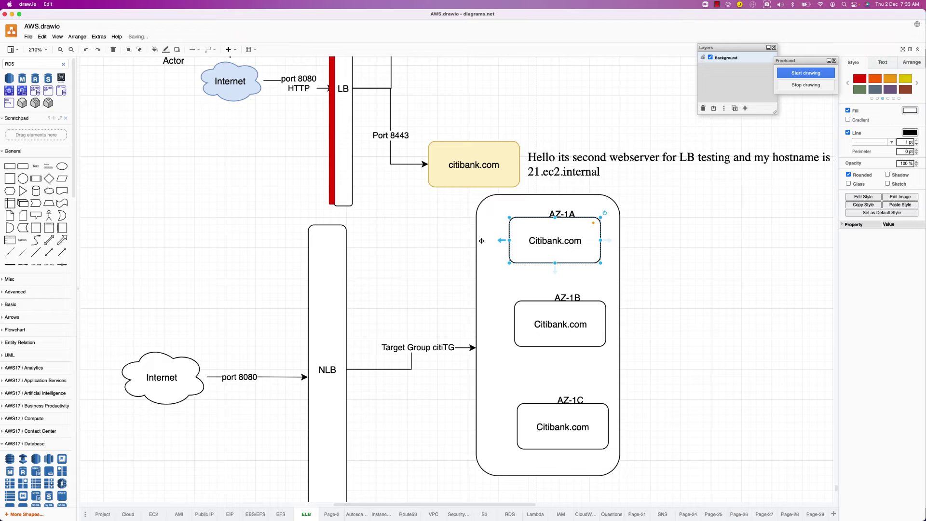
drag(481, 241, 554, 245)
click(553, 244)
click(496, 242)
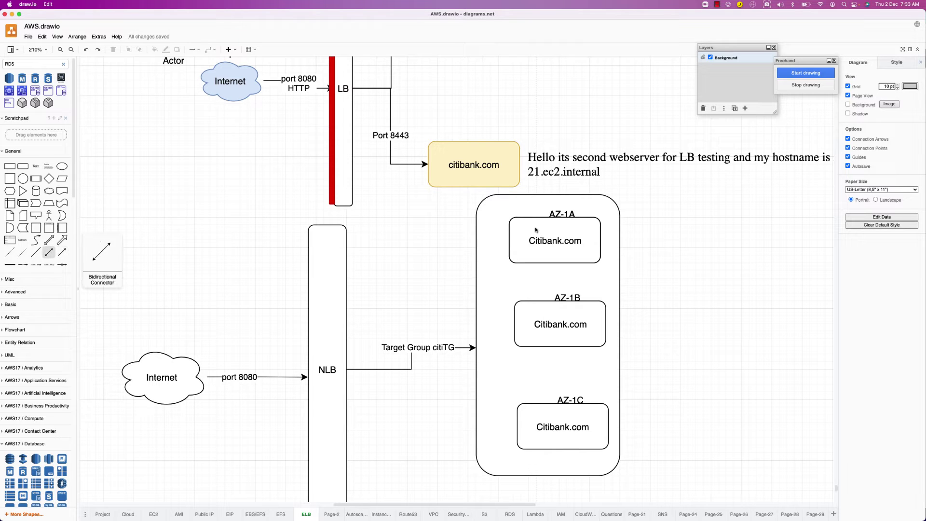
Add a bidirectional connector between the enclosing rectangle's edge and the AZ-1A Citibank.com box, labelled "port 80"
drag(60, 254, 477, 249)
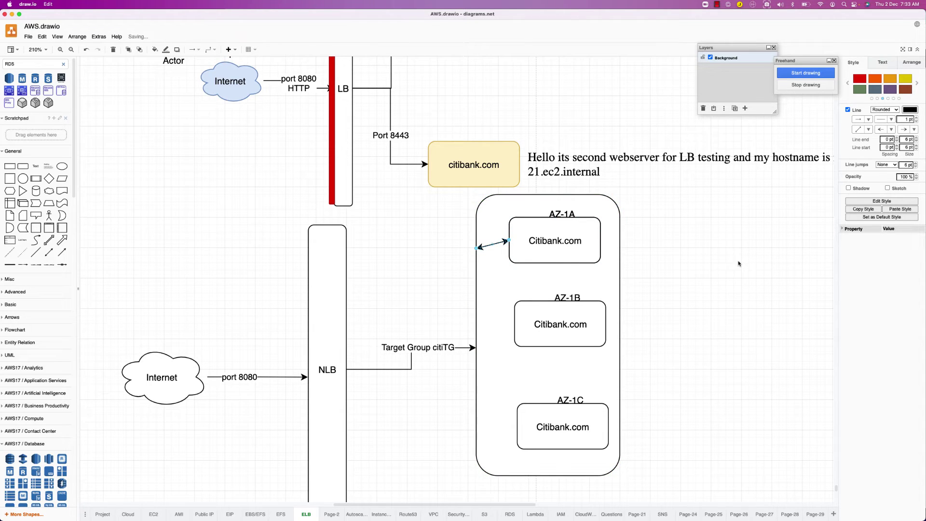
click(739, 264)
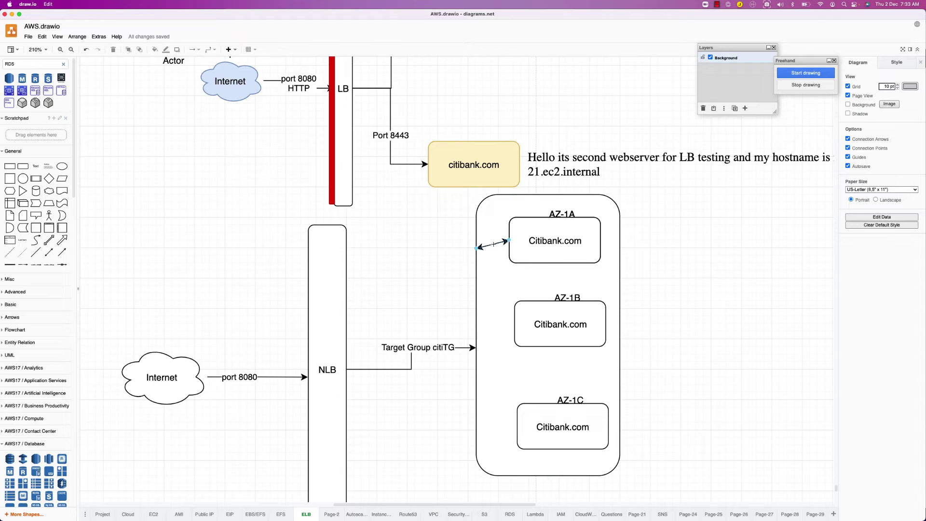
click(494, 244)
double_click(493, 243)
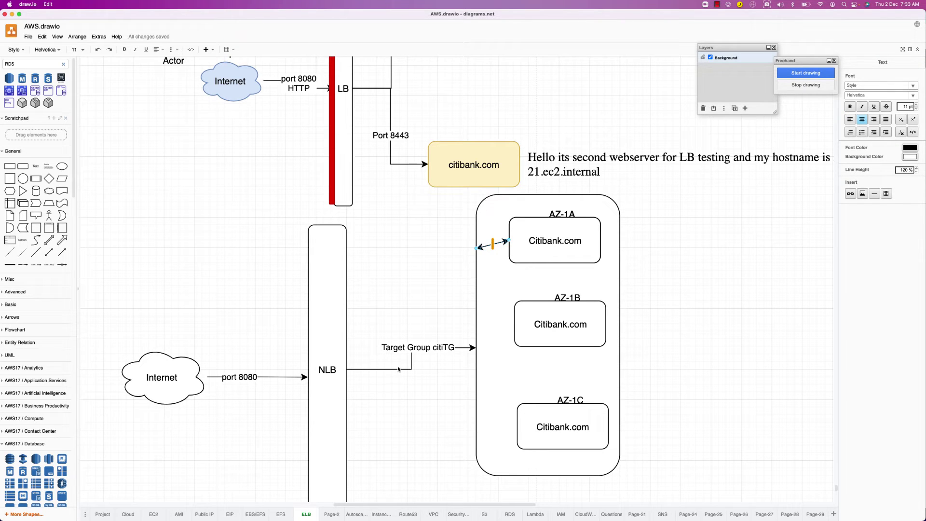
text(port 80)
scroll(701, 321, right, 3)
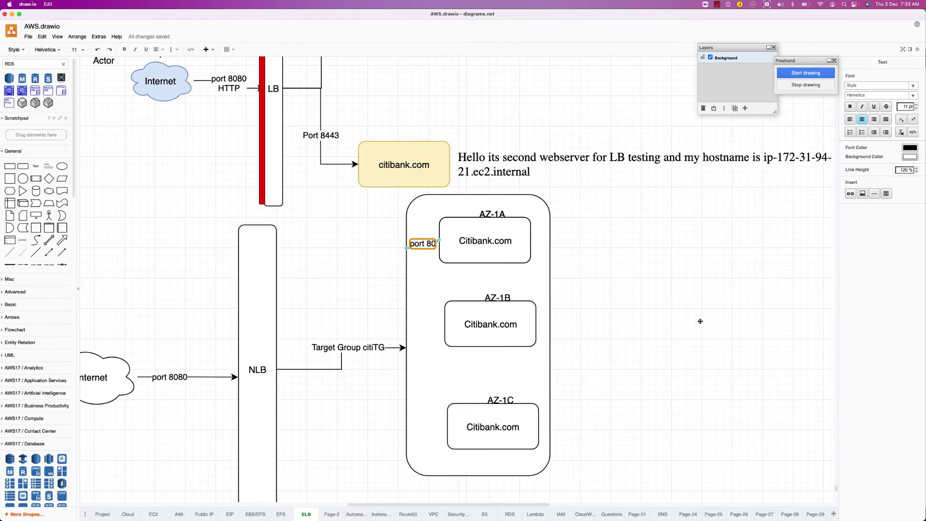
click(423, 283)
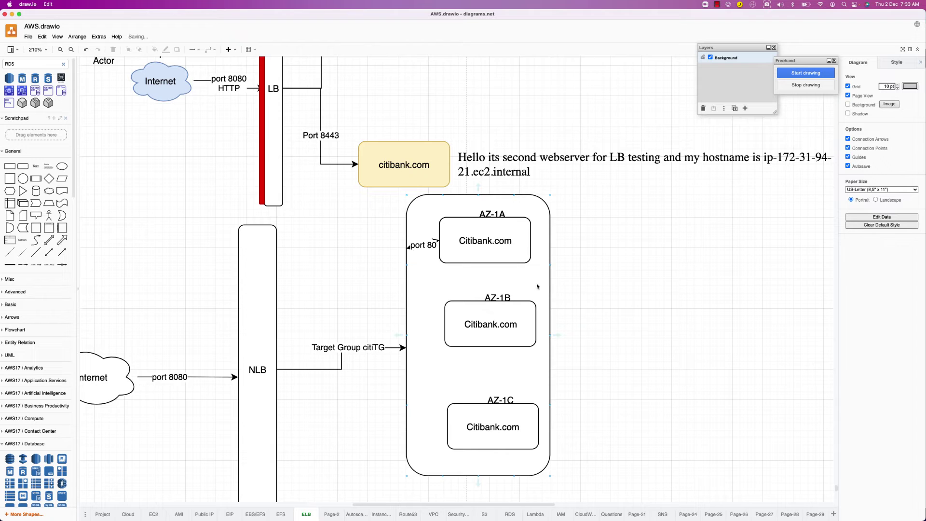
Widen the enclosing rectangle, shift the AZ-1A Citibank.com box away from the connector's start, and delete the duplicate box behind it
click(543, 472)
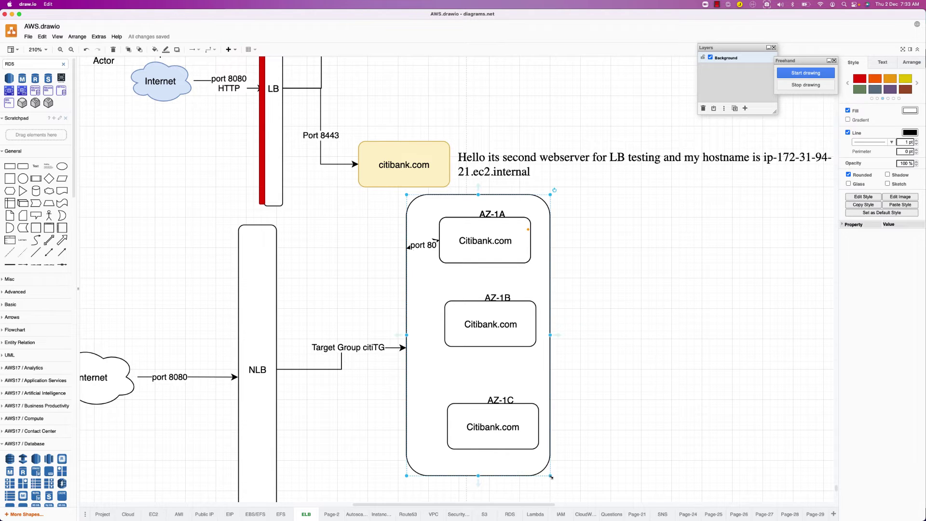
drag(551, 476, 604, 475)
click(479, 239)
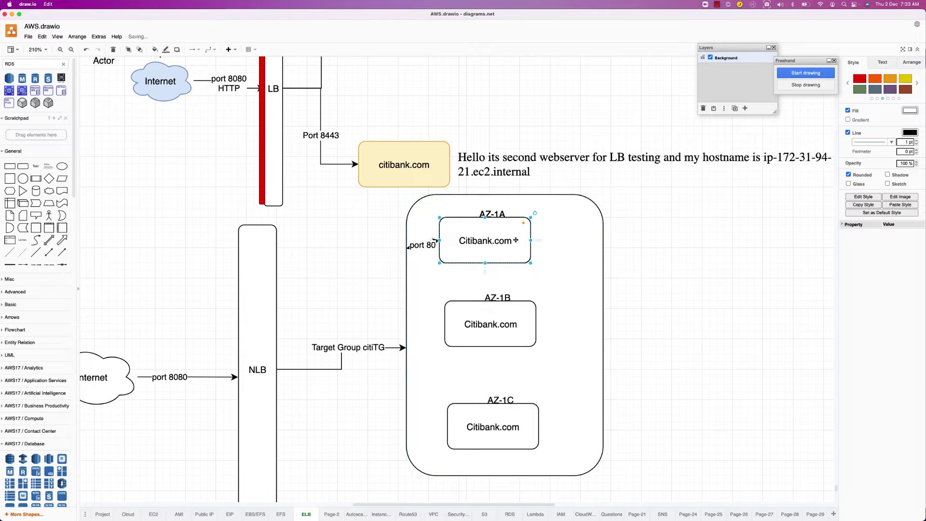
drag(516, 240, 508, 260)
drag(484, 319, 483, 319)
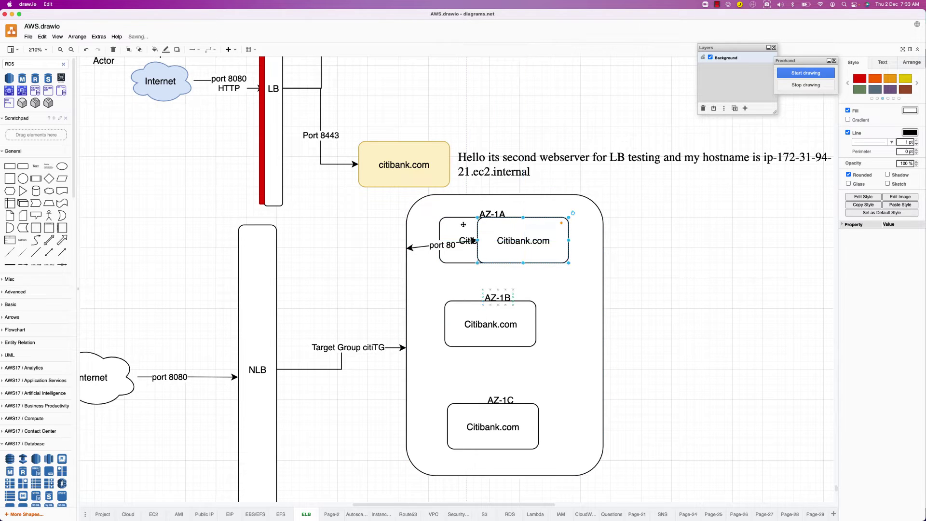
click(462, 225)
key(Delete)
Add a "port 80" label on the arrow from the NLB to the enclosing rectangle, near the NLB
click(498, 332)
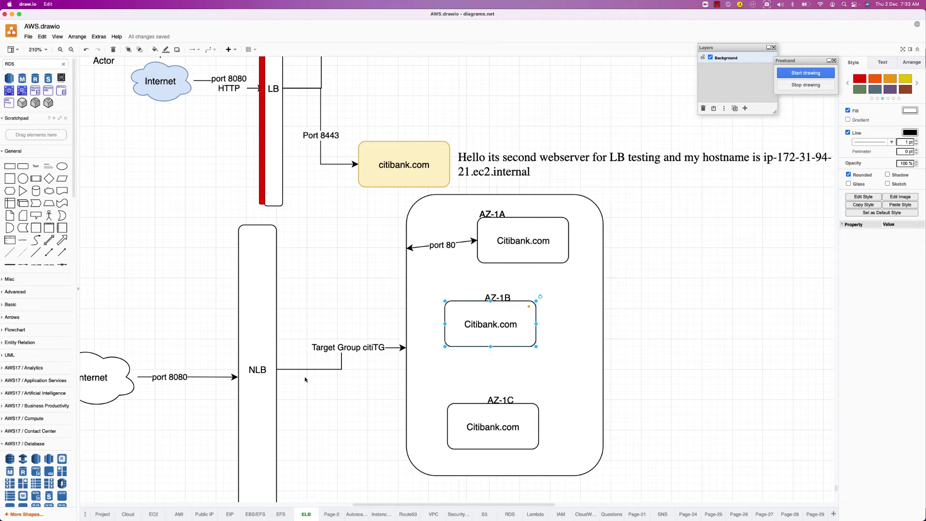
click(323, 358)
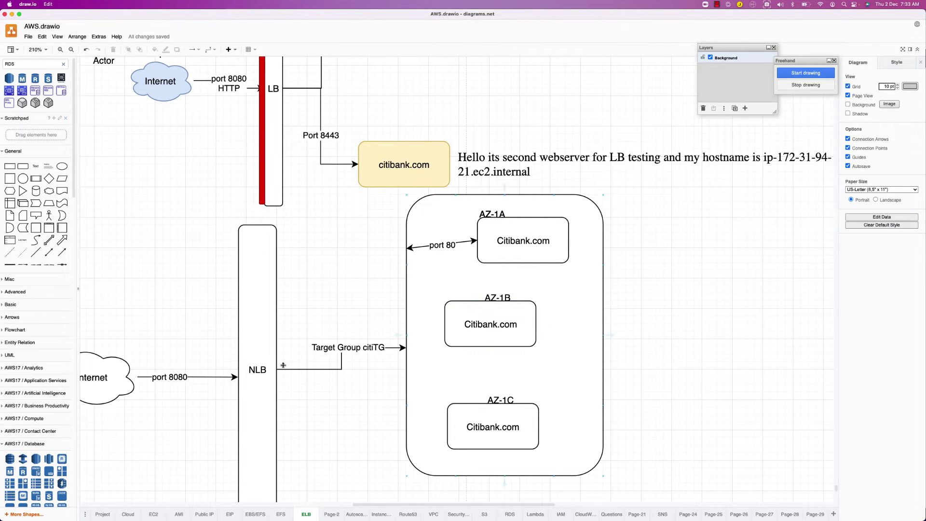
click(317, 369)
double_click(319, 370)
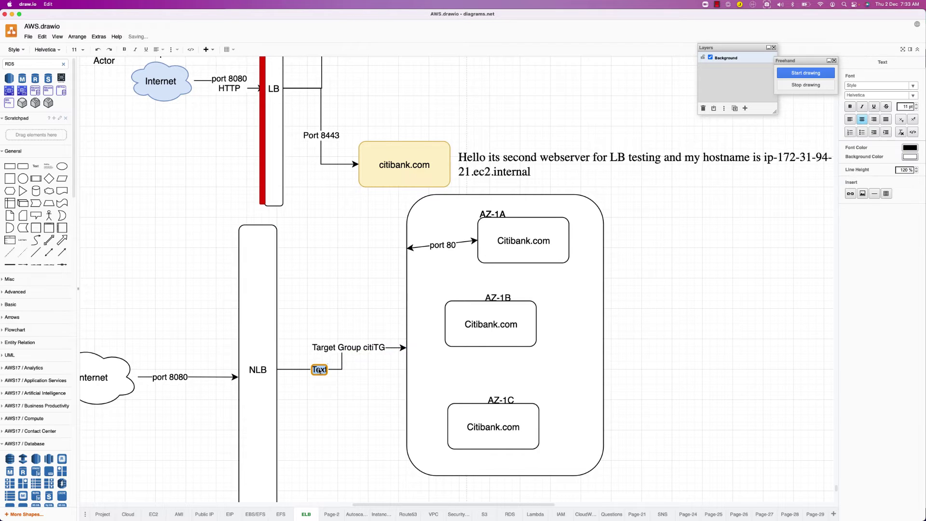
text(port 80)
key(super+Tab)
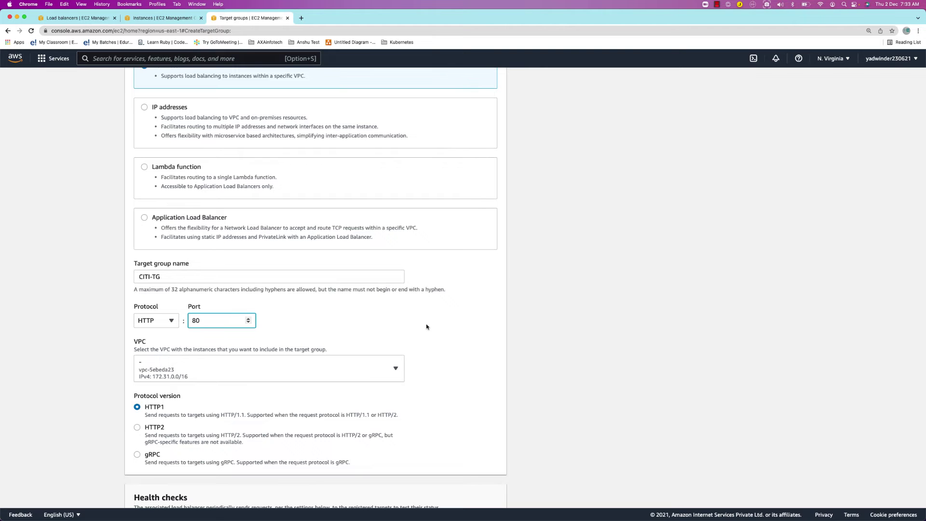
key(super+Tab)
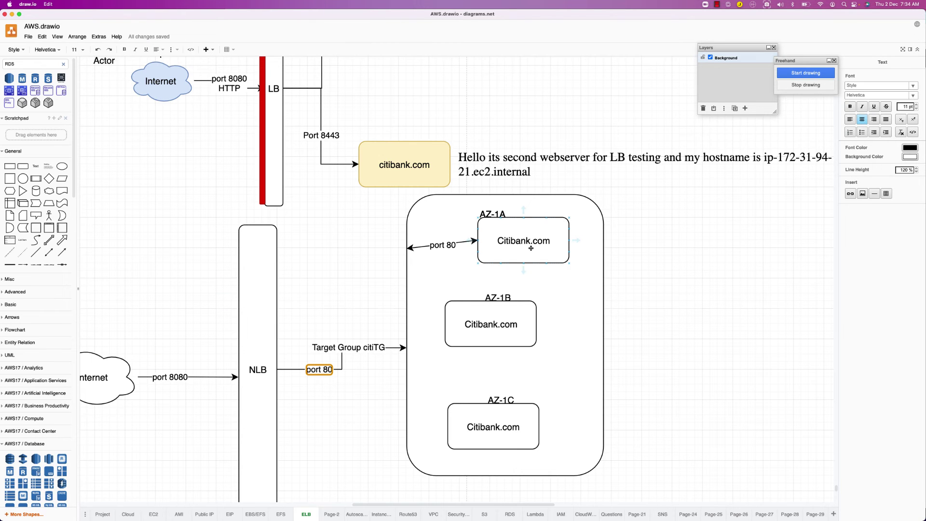
Change the AZ-1A connector's label to "port 8443" and switch to Chrome
click(531, 248)
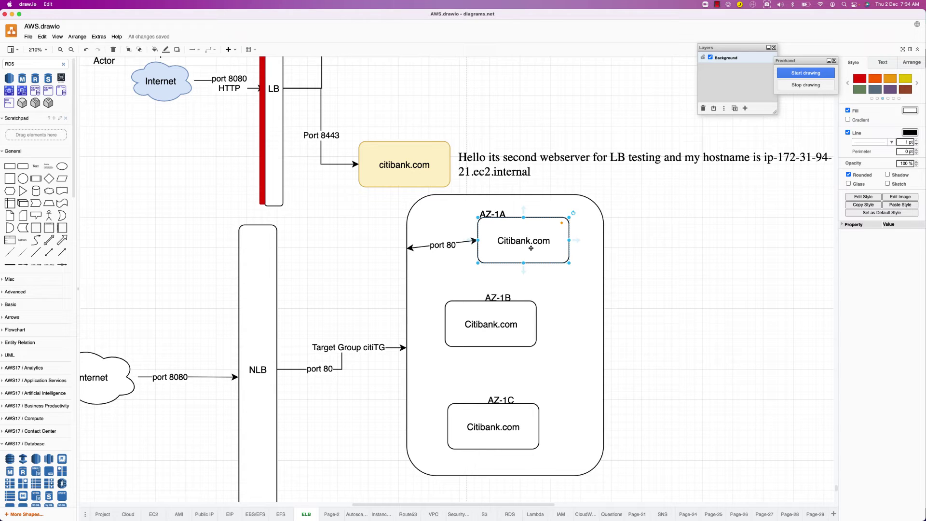
double_click(449, 248)
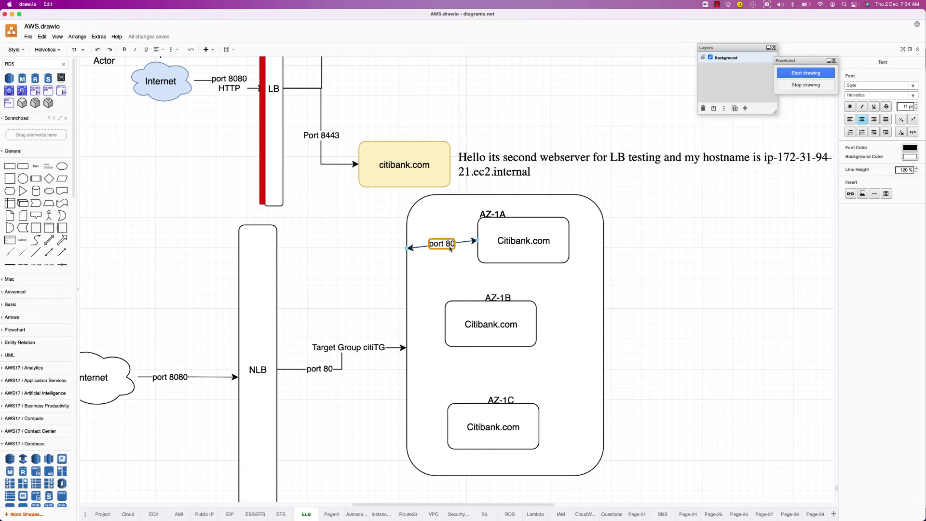
key(BackSpace)
text(443)
key(super+Tab)
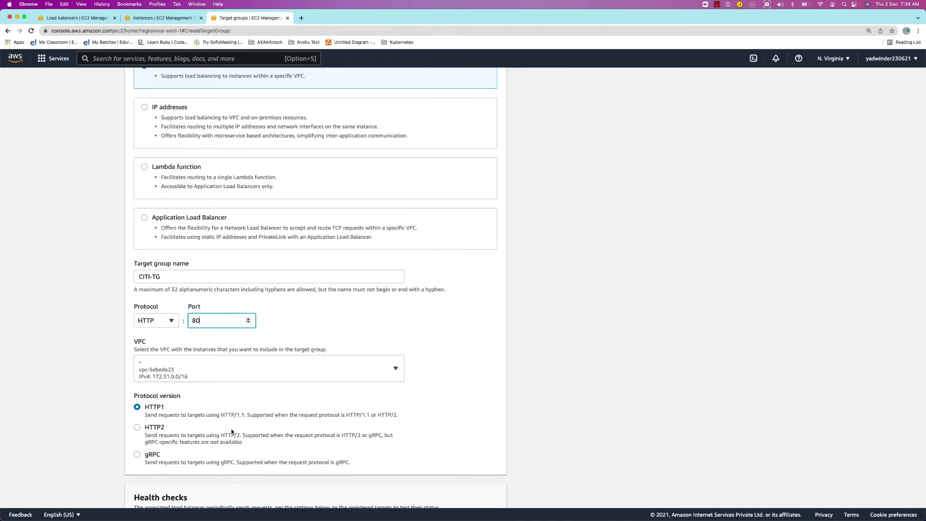
Try port 8443 for the target group and set it back to 80
key(BackSpace)
text(443)
key(BackSpace)
key(BackSpace)
click(244, 348)
Review the target group's protocol version and health check settings, relate them to the three Citibank.com boxes in draw.io, and return to Chrome
scroll(243, 346, down, 1)
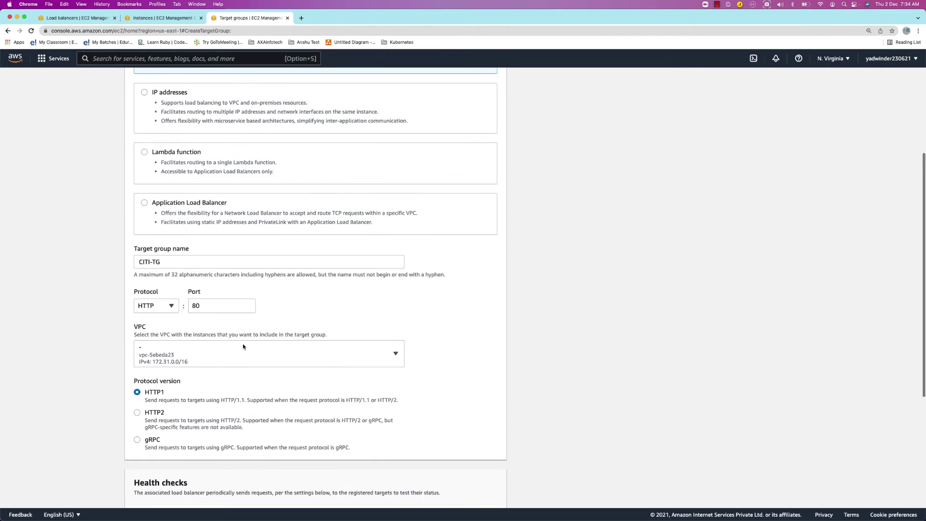
scroll(242, 346, down, 5)
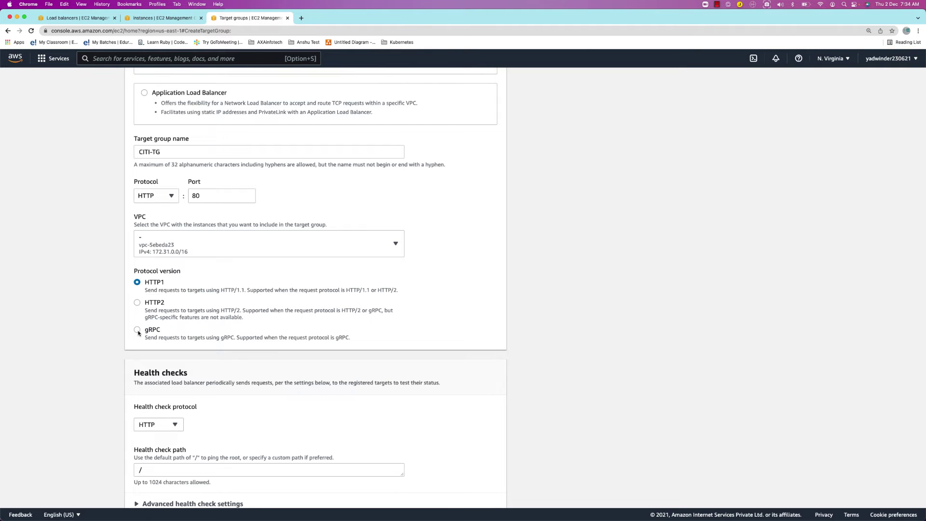
scroll(139, 333, down, 2)
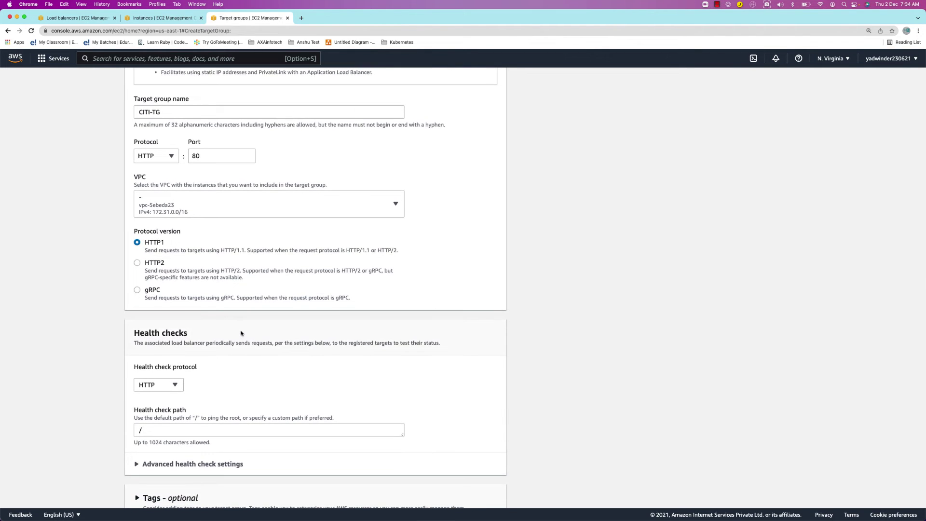
scroll(151, 220, down, 2)
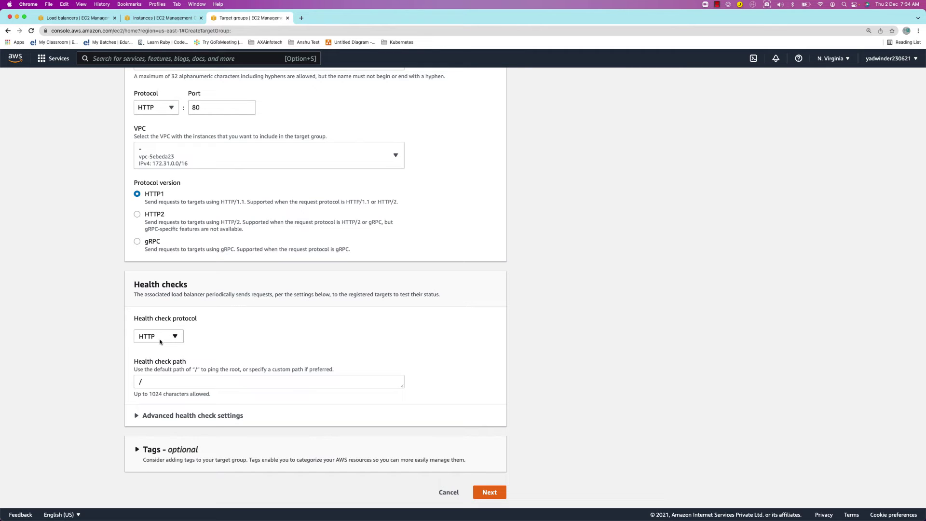
key(super+Tab)
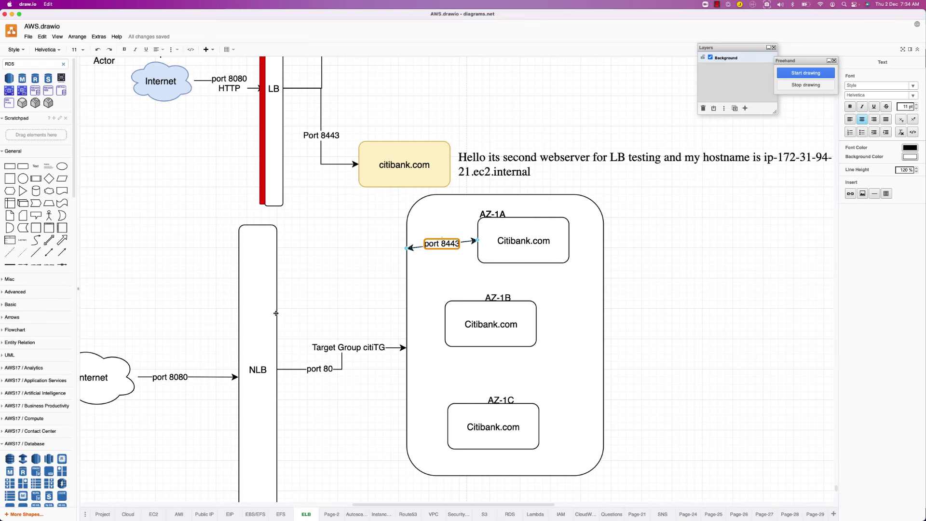
click(510, 245)
click(509, 245)
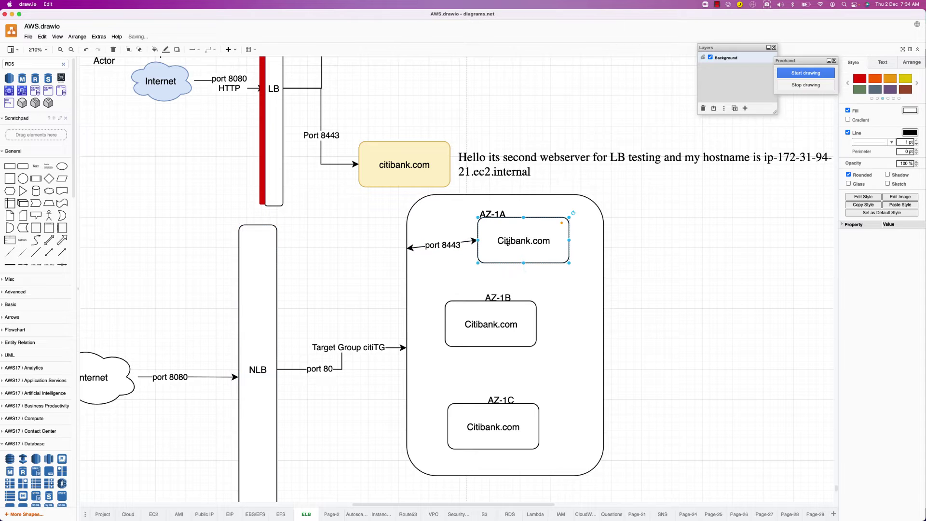
click(503, 334)
click(501, 434)
key(super+Tab)
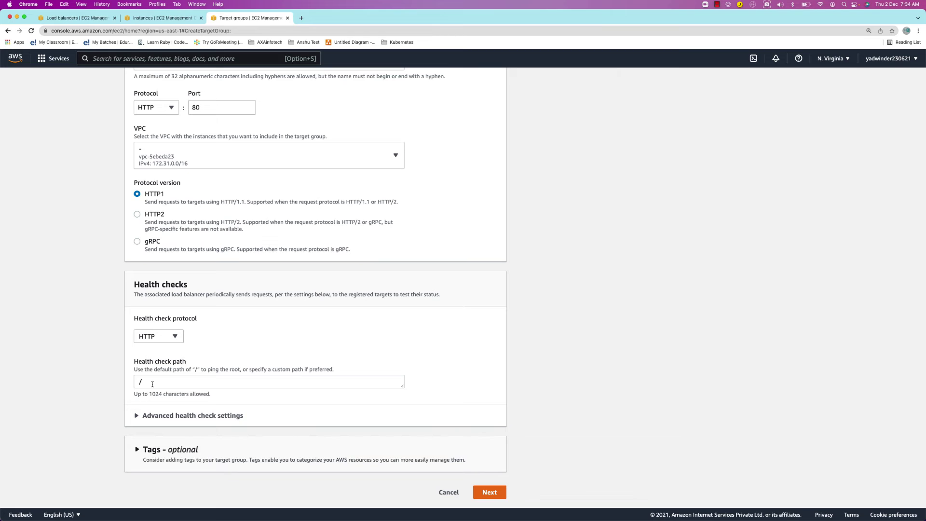
Set the health check path to /index.html and override the health check port with 80 in the advanced settings
click(153, 385)
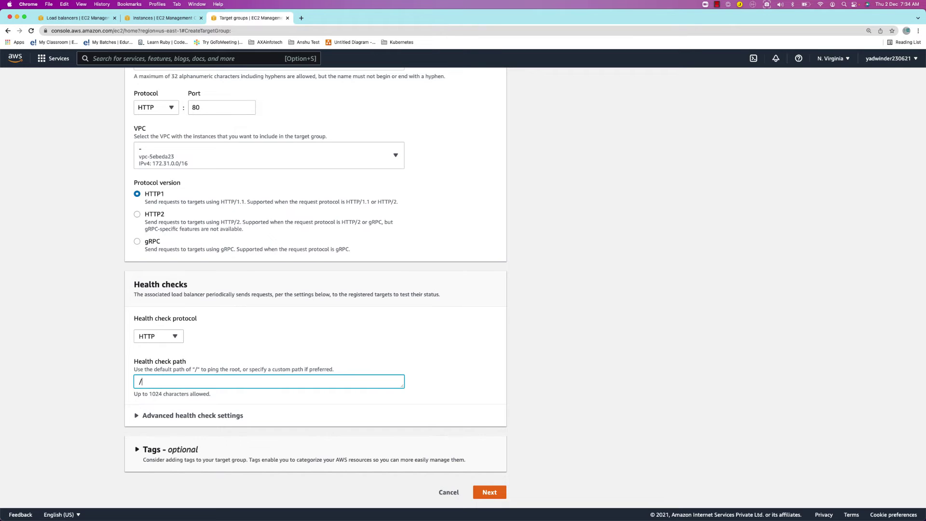
text(index.html)
click(168, 420)
scroll(133, 396, down, 3)
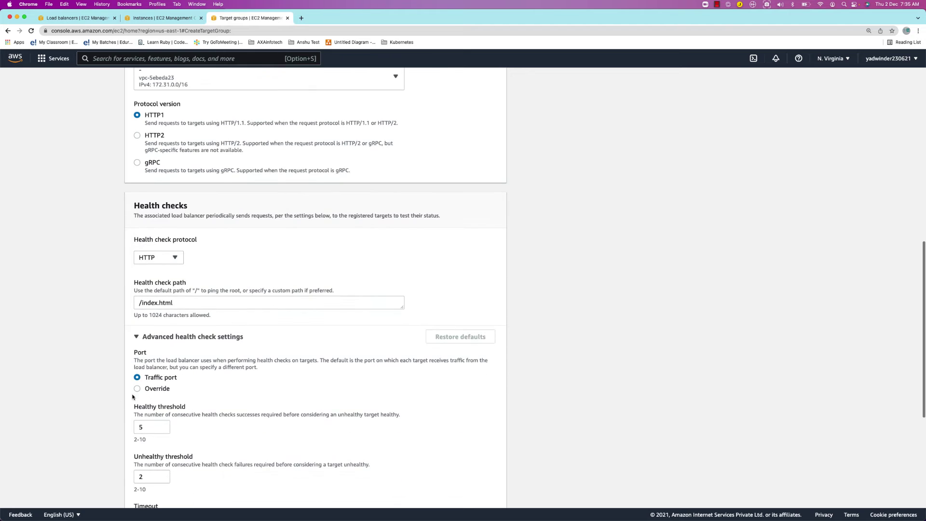
click(137, 388)
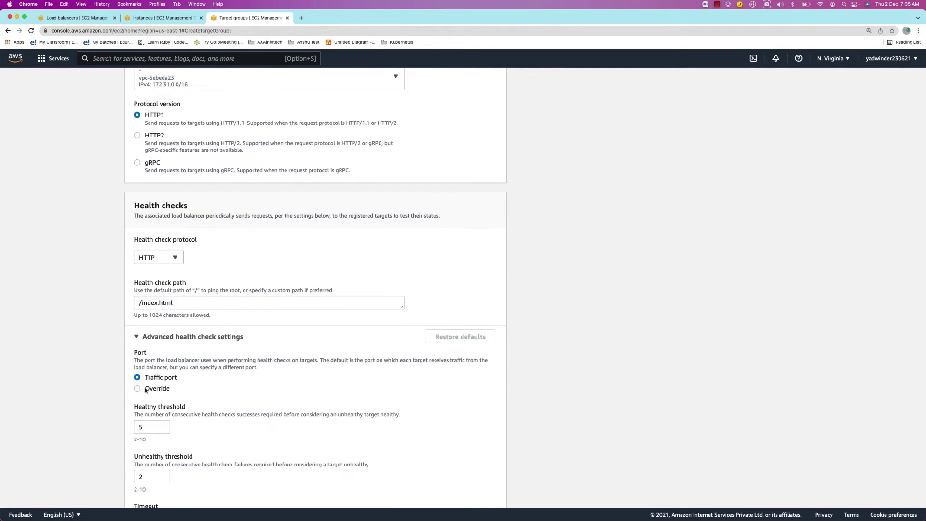
scroll(254, 378, down, 3)
scroll(255, 379, down, 4)
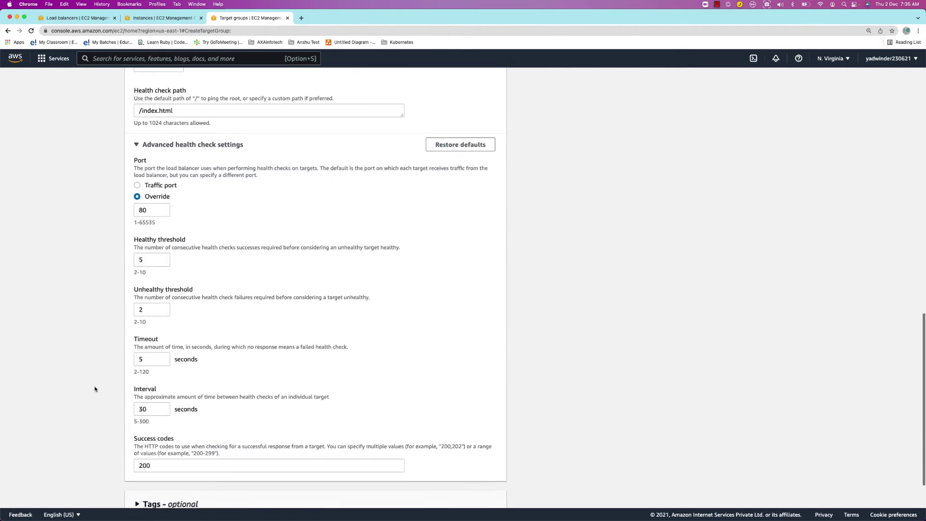
Set the healthy threshold to 3 and the health check interval to 8 seconds
click(148, 259)
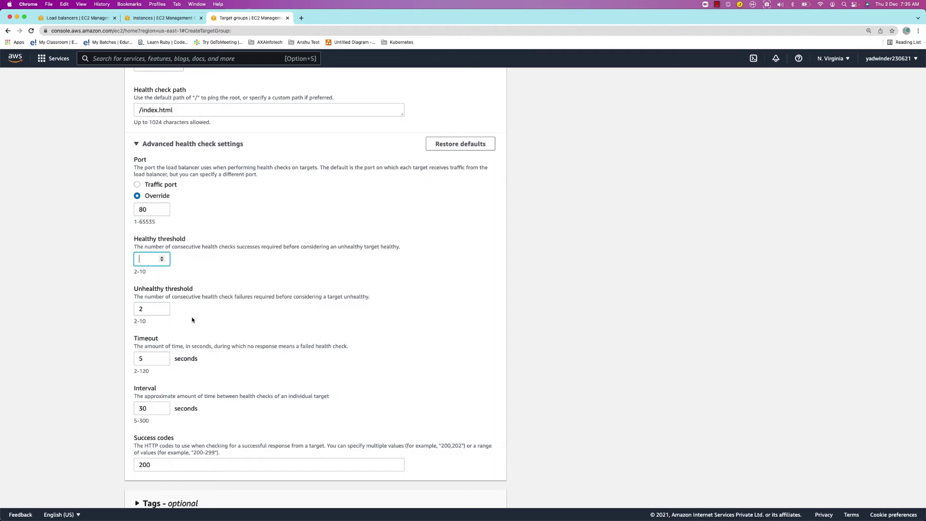
text(3)
click(148, 319)
click(153, 409)
key(super+a)
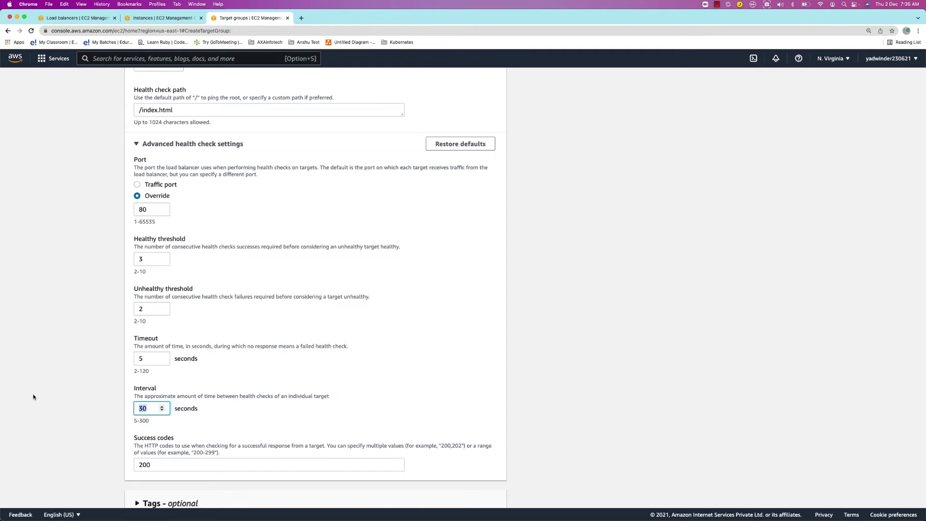
text(8)
click(34, 422)
Switch to draw.io, draw a freehand line from the NLB to the AZ-1A Citibank.com box, and return to Chrome
key(super+Tab)
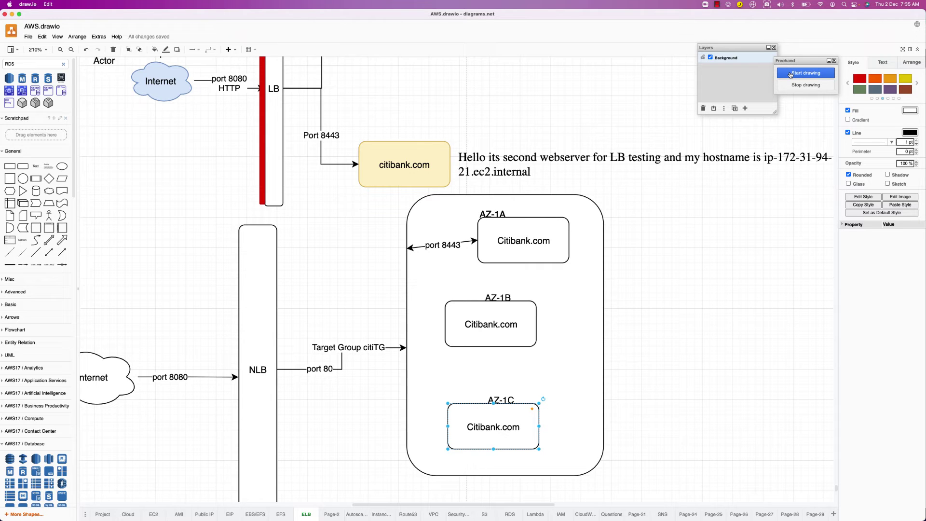
click(791, 75)
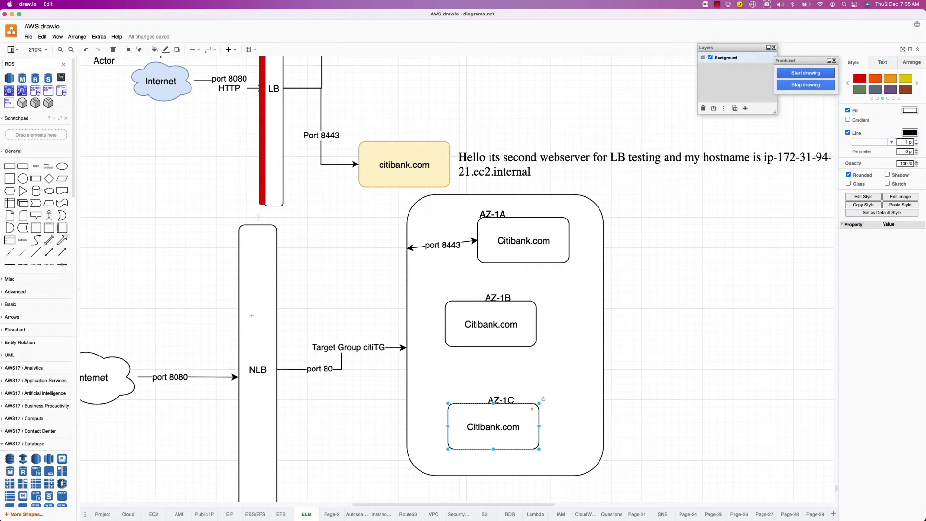
drag(275, 294, 481, 261)
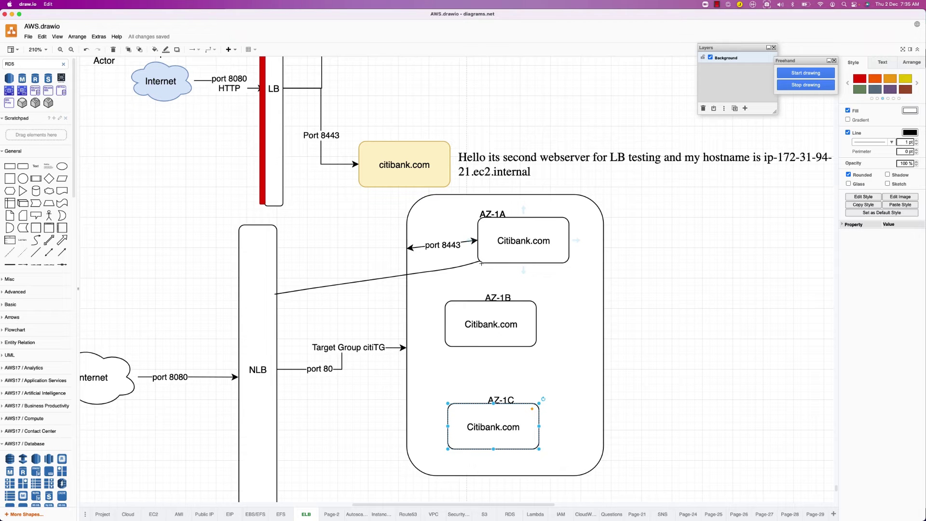
key(super+Tab)
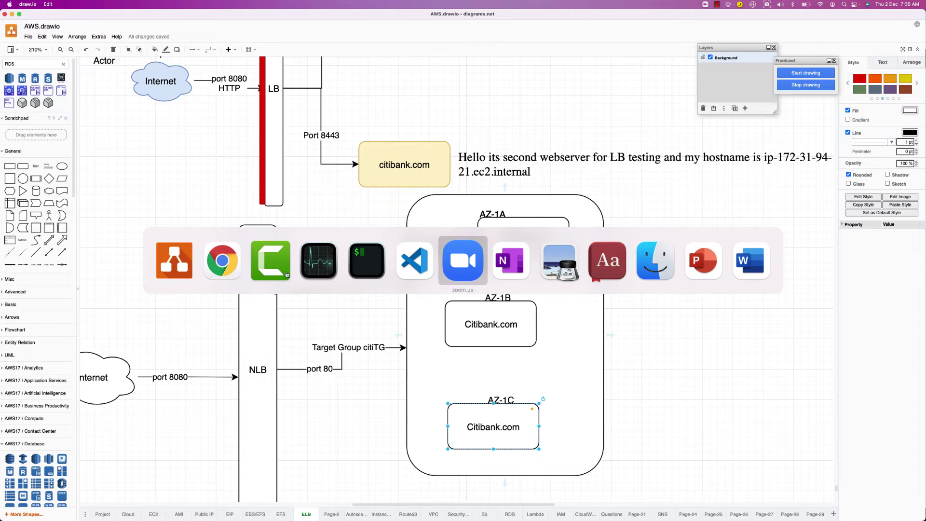
click(223, 270)
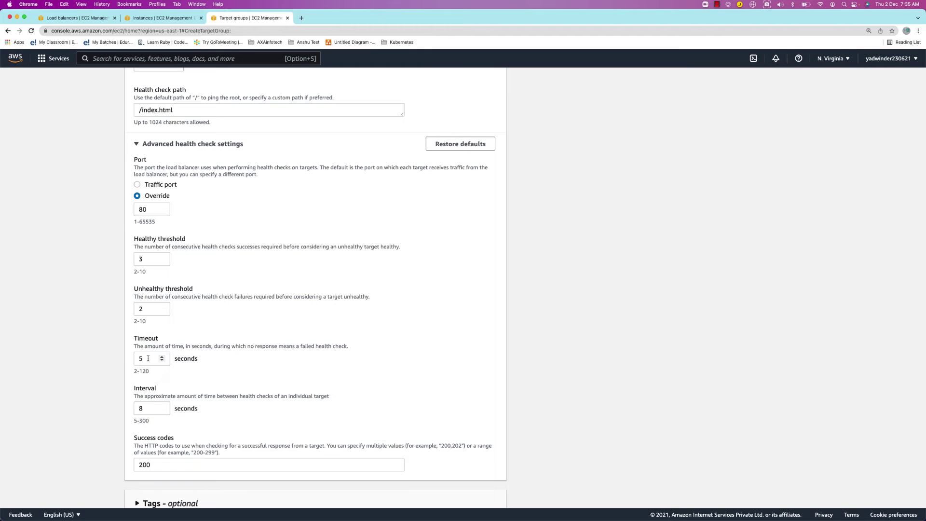
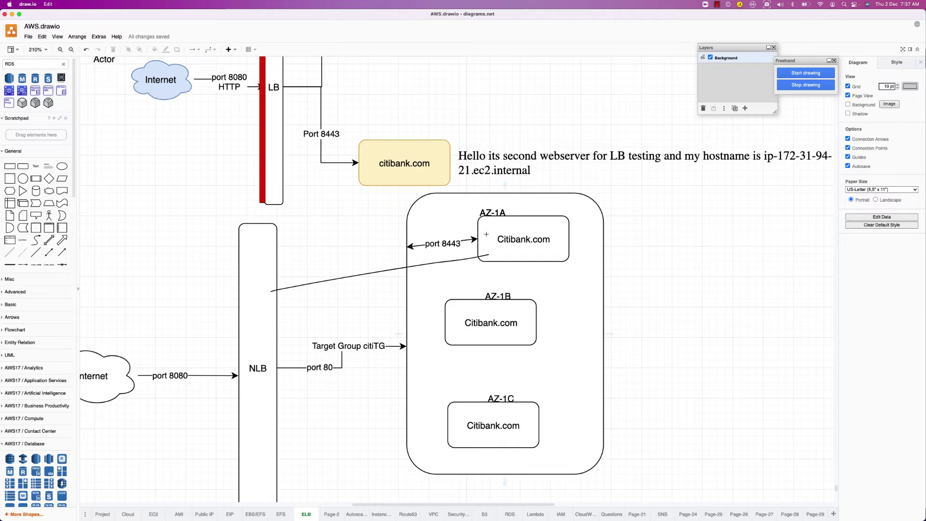
Sketch a return line and a tick mark at the AZ-1A box in draw.io, and compare them with the healthy threshold in Chrome
drag(486, 235, 155, 298)
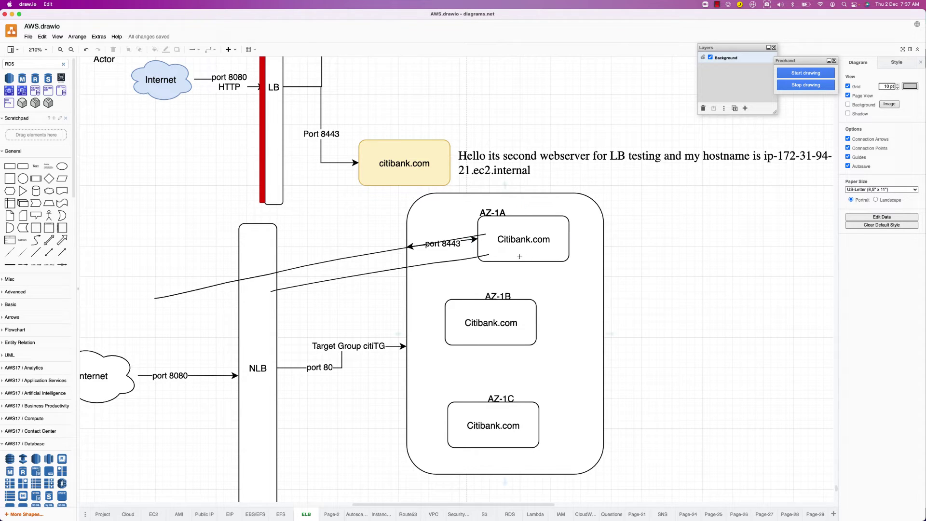
drag(519, 255, 564, 252)
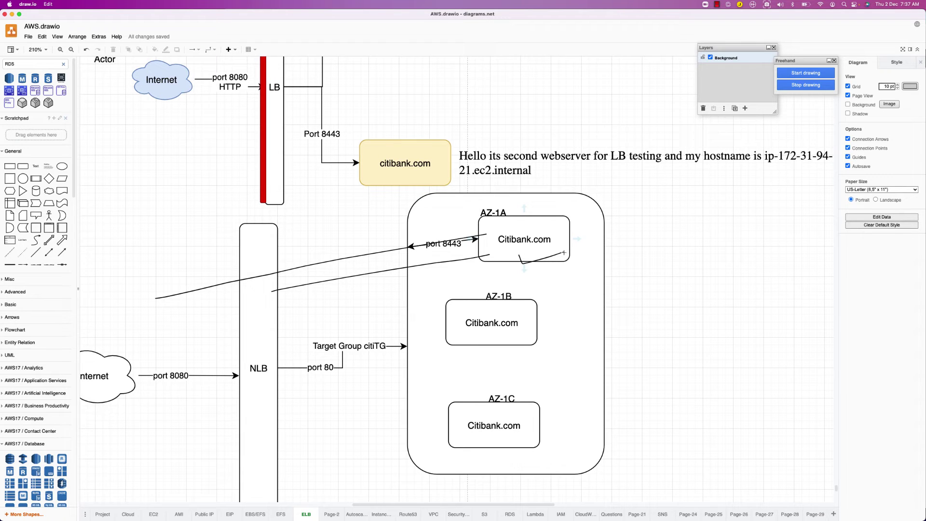
key(super+Tab)
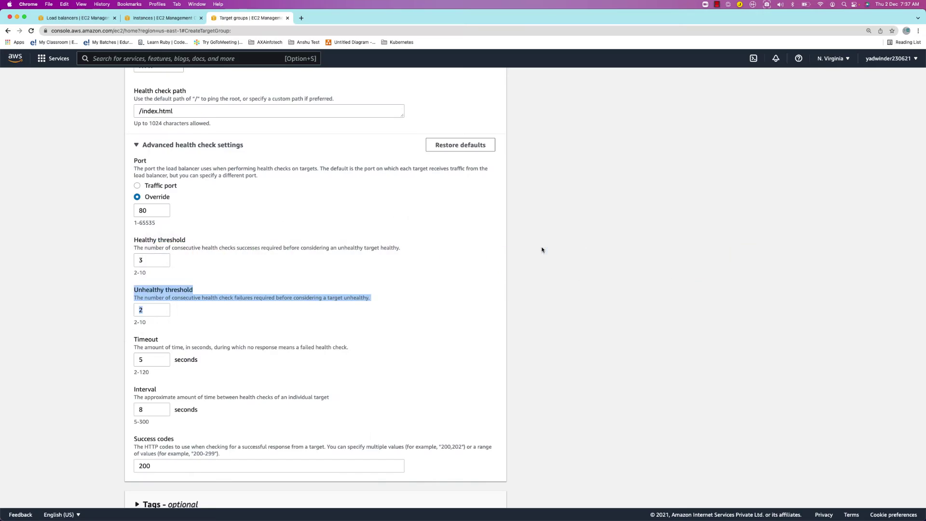
click(141, 261)
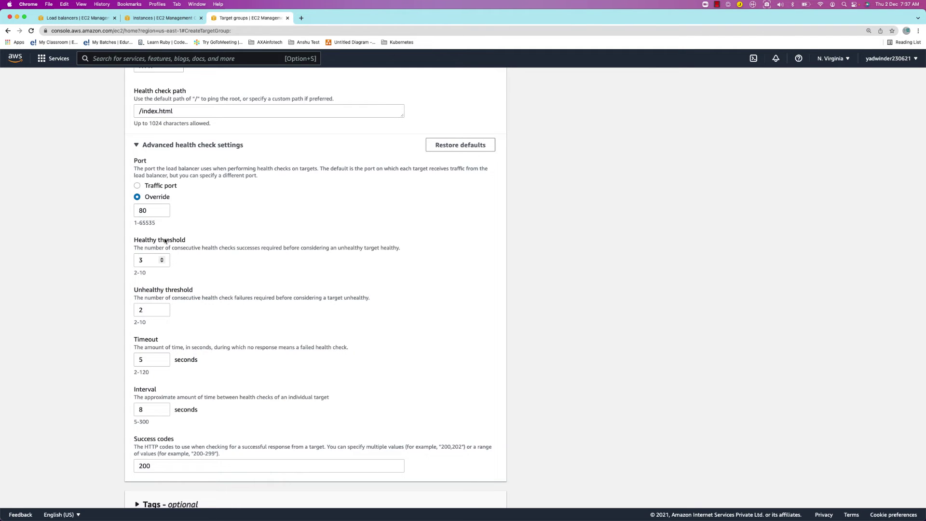
key(super+Tab)
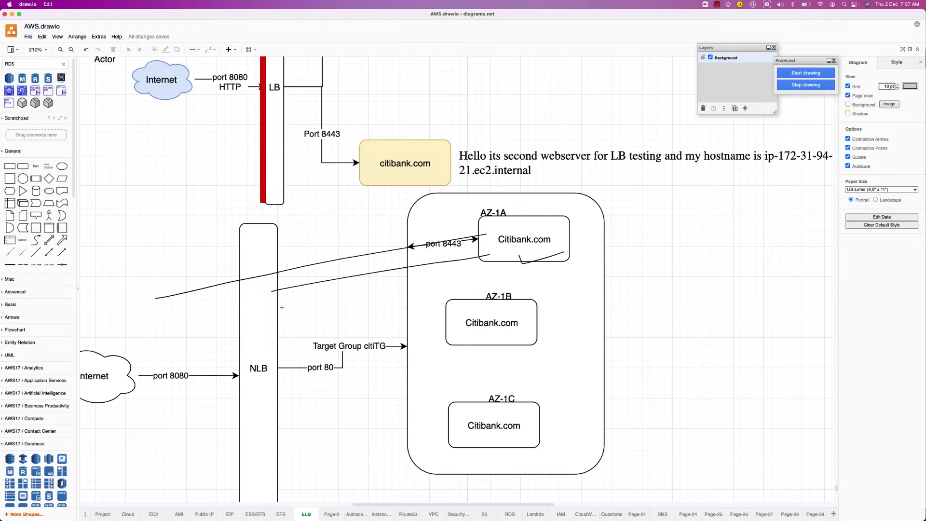
Draw several more freehand lines between the AZ-1A box and the NLB, plus one from the Internet cloud through the NLB to that box
mouse_move(514, 249)
mouse_down()
mouse_move(355, 247)
mouse_move(278, 261)
mouse_up()
drag(464, 260, 277, 325)
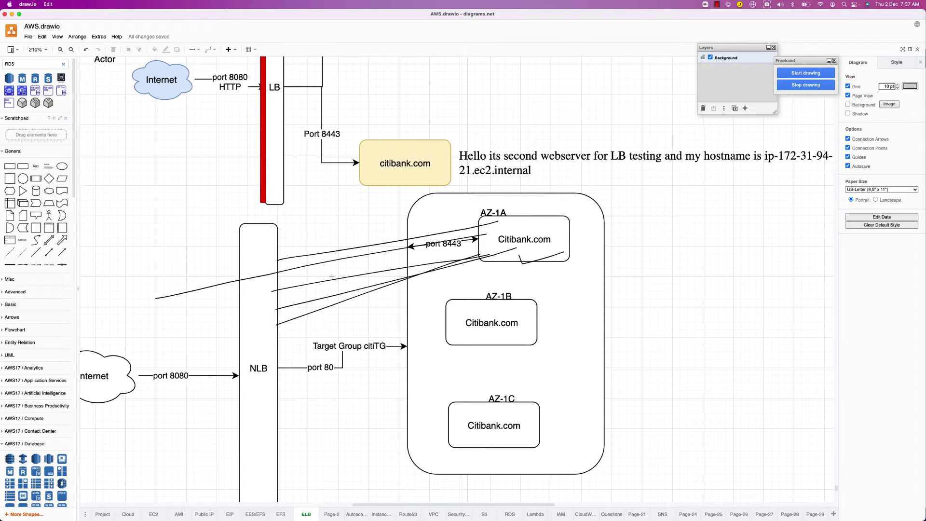
mouse_move(492, 234)
mouse_down()
mouse_move(249, 292)
mouse_move(254, 301)
mouse_up()
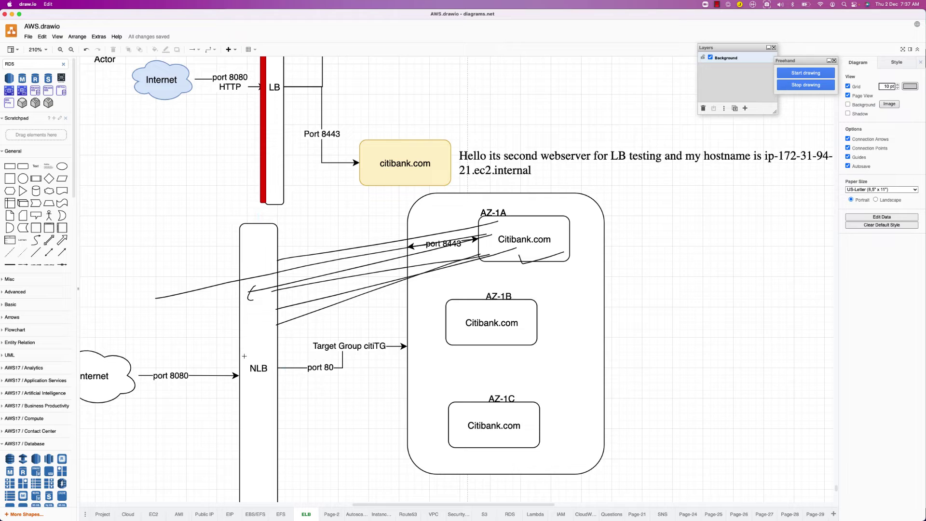
mouse_move(105, 388)
mouse_down()
mouse_move(190, 386)
mouse_move(507, 257)
mouse_move(517, 264)
mouse_up()
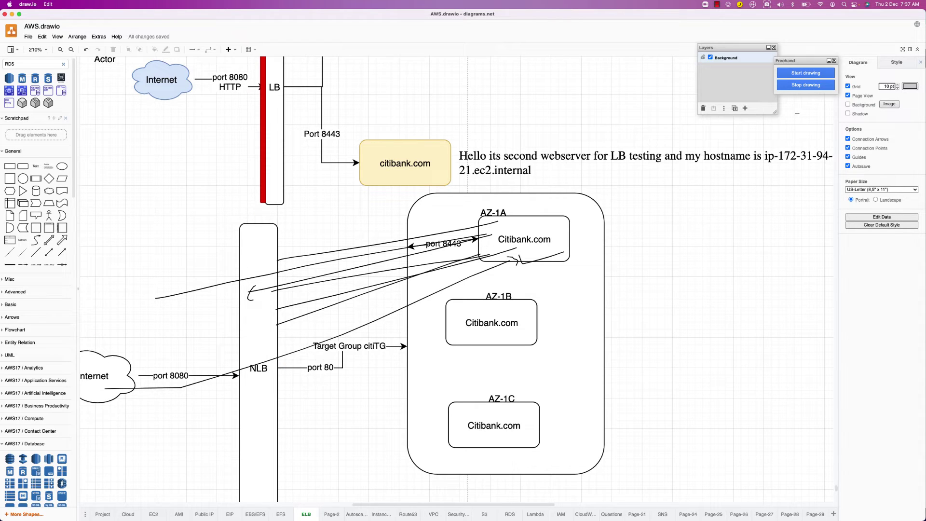
Stop freehand drawing, delete the whole freehand sketch, and switch to Chrome
click(800, 86)
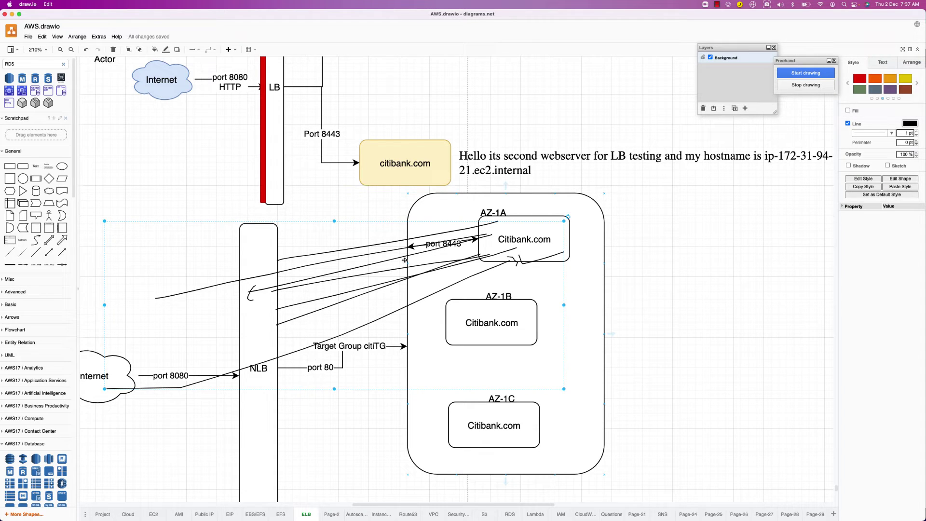
key(Delete)
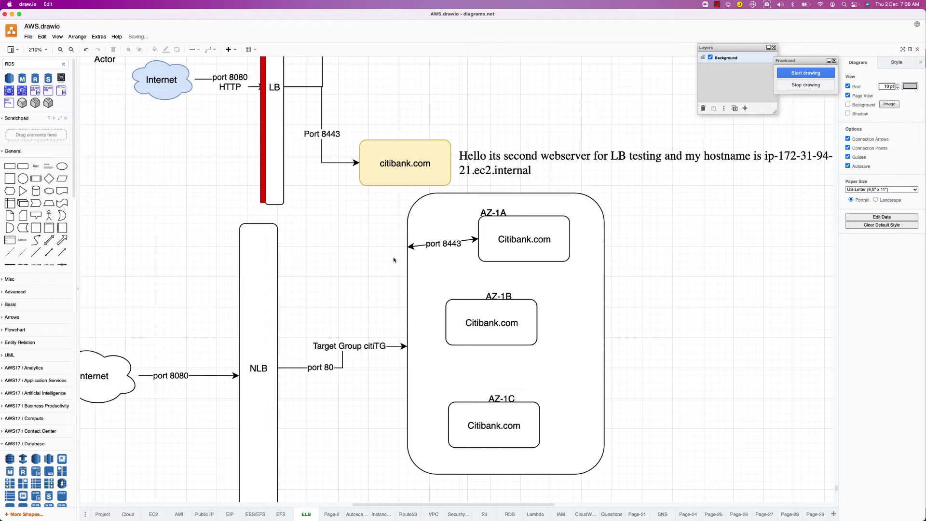
key(super+Tab)
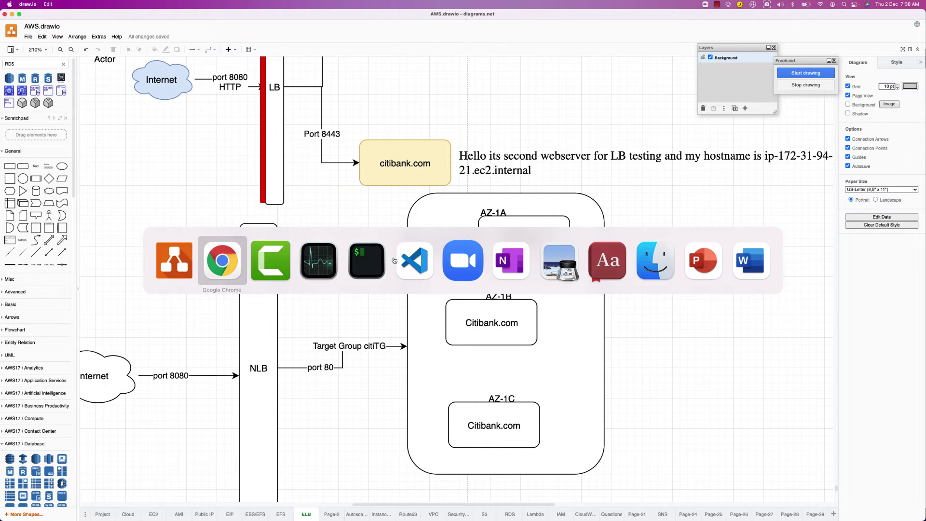
Add the linux and Webserver2 instances as pending targets on port 80 and create the target group
scroll(170, 374, down, 3)
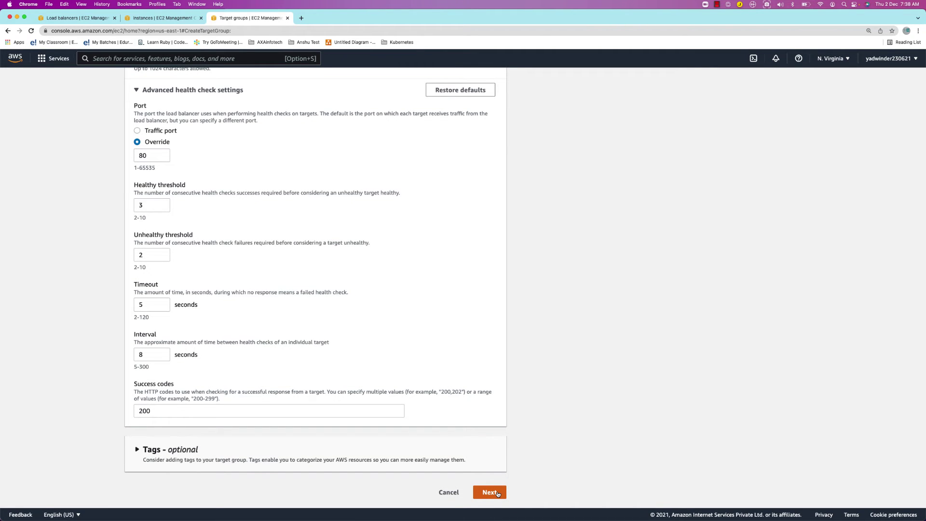
click(497, 492)
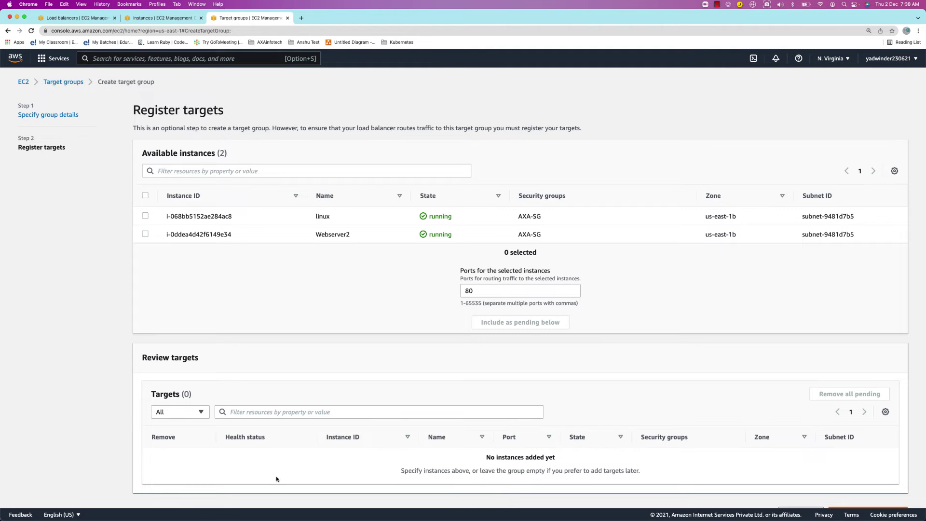
scroll(277, 479, down, 1)
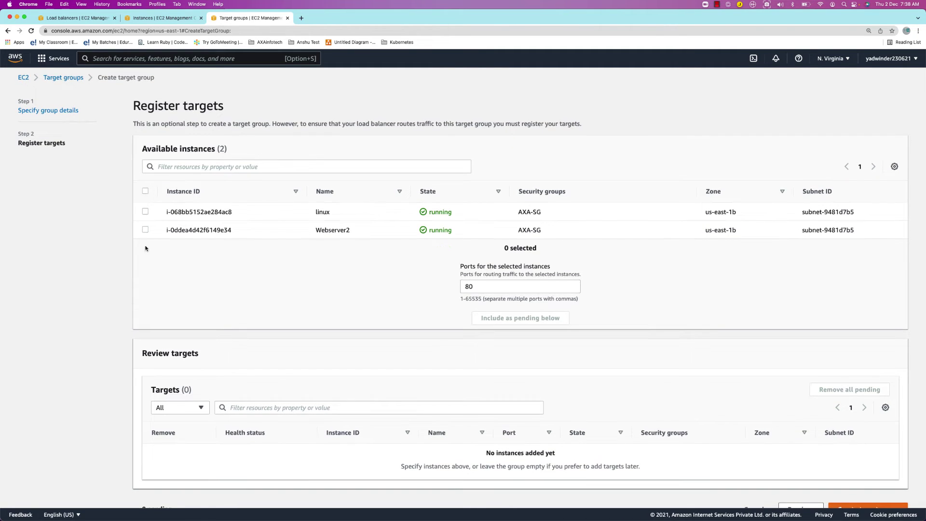
click(146, 192)
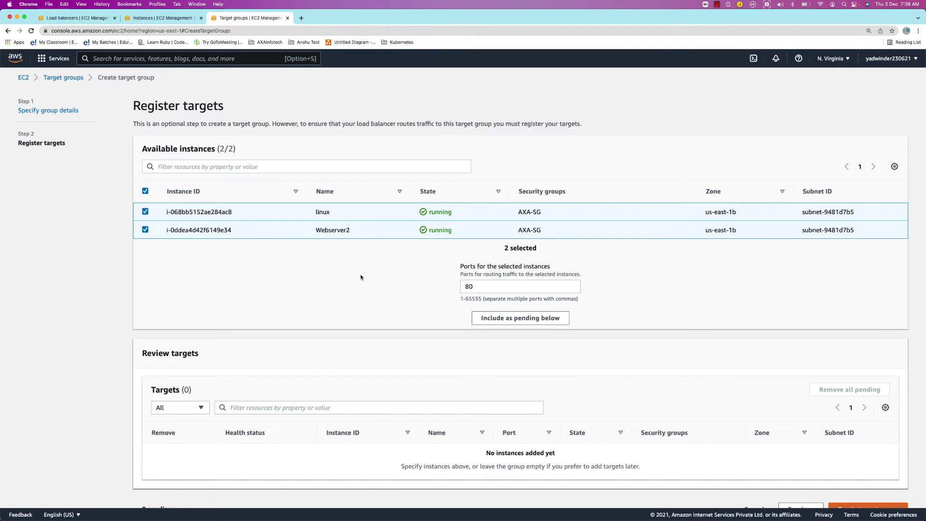
click(517, 319)
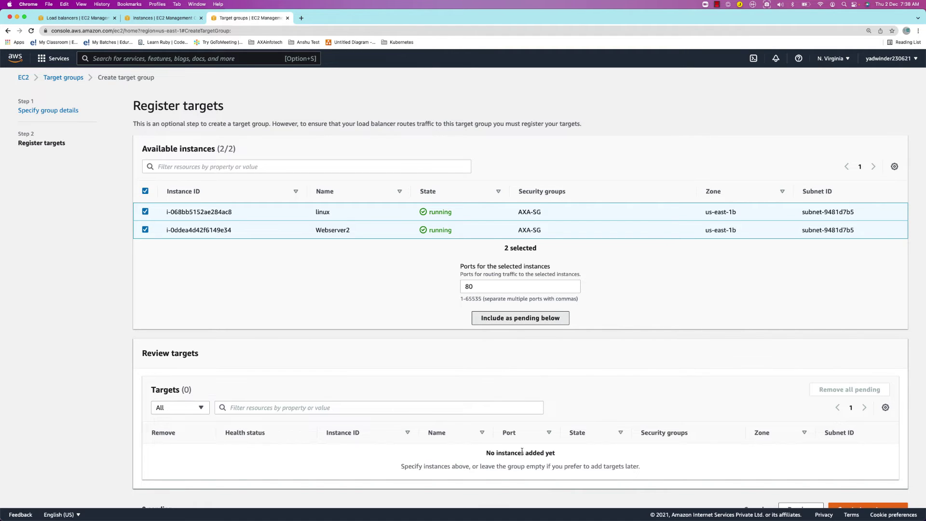
scroll(591, 425, down, 2)
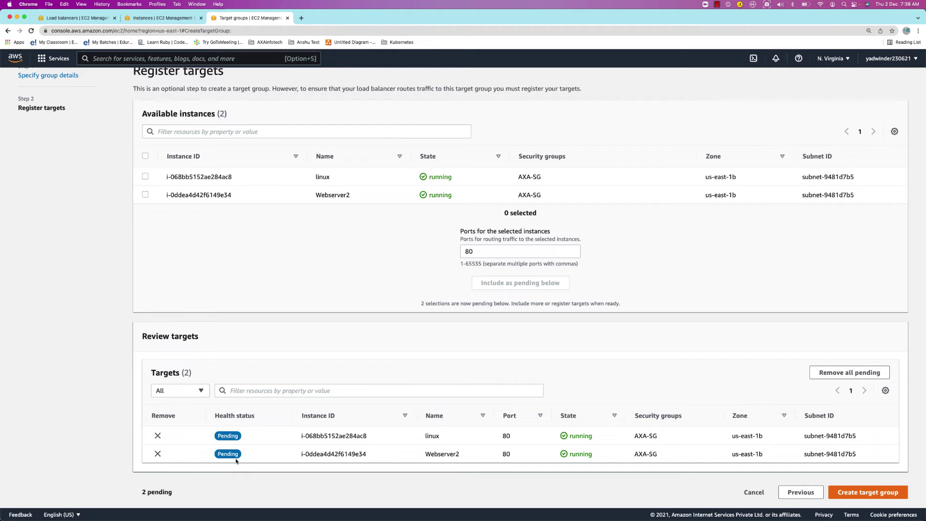
click(883, 493)
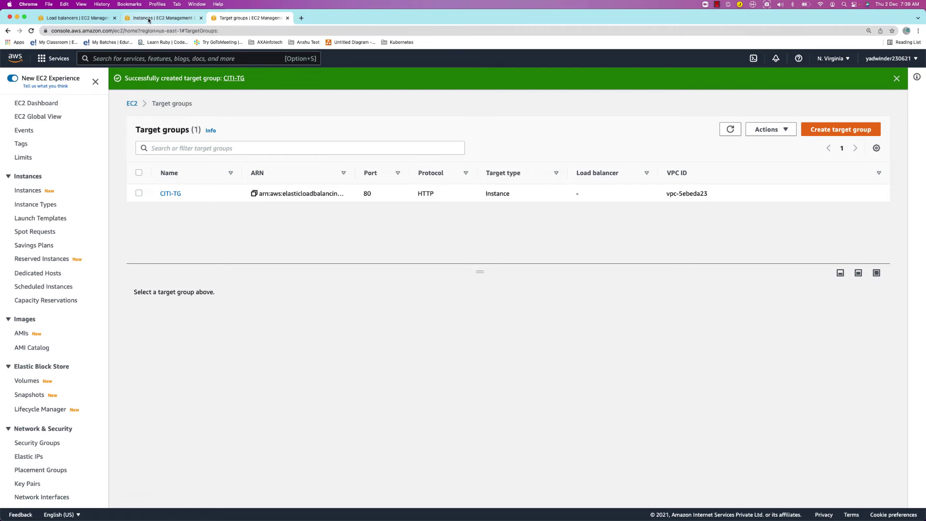
Return to the load balancer form and try to select CITI-TG as the TCP:8080 listener's target group, refreshing the list repeatedly
key(ctrl+shift+Tab)
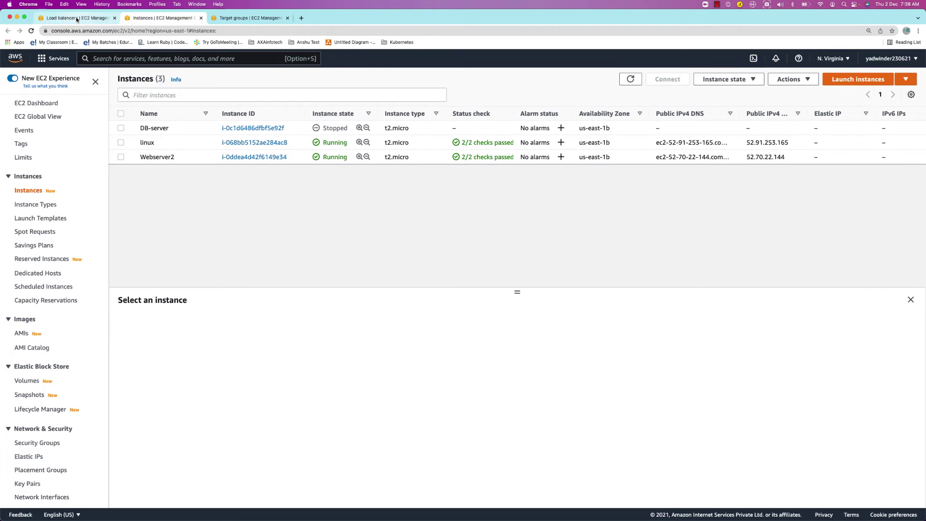
click(77, 20)
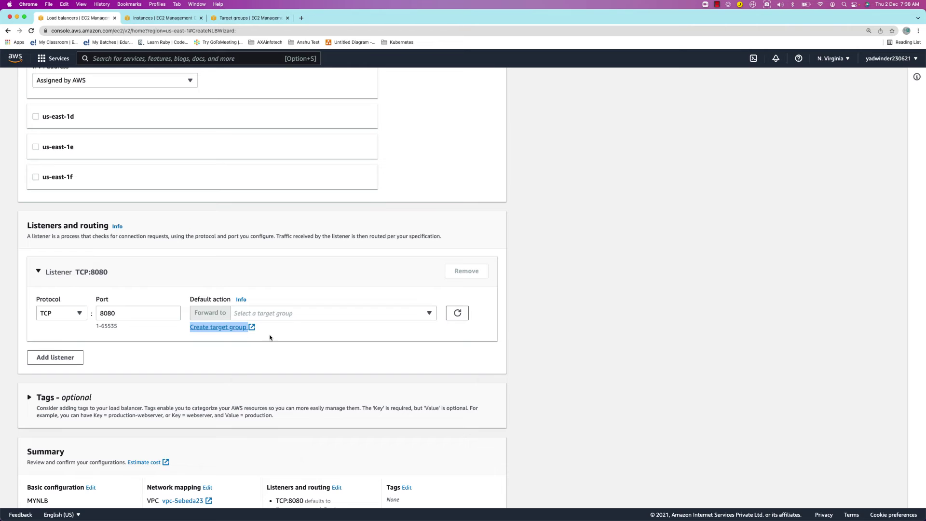
click(471, 333)
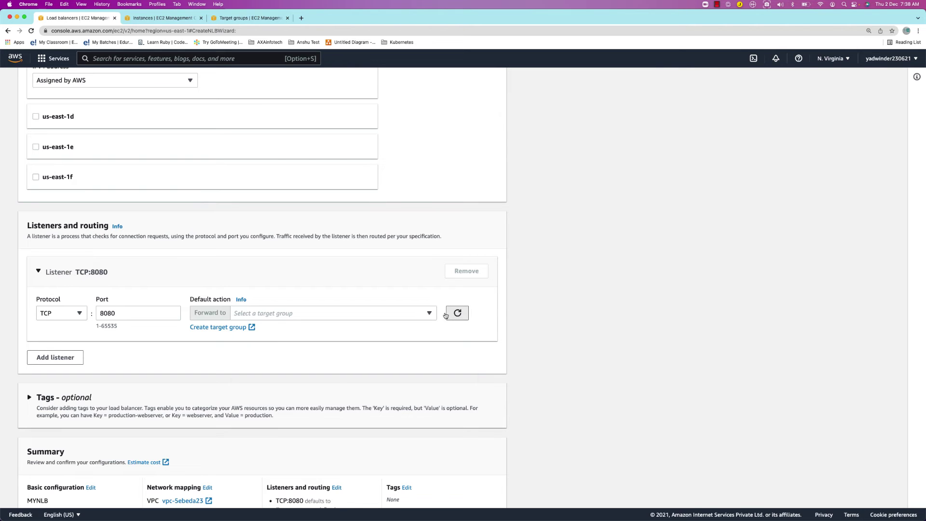
click(446, 314)
click(430, 314)
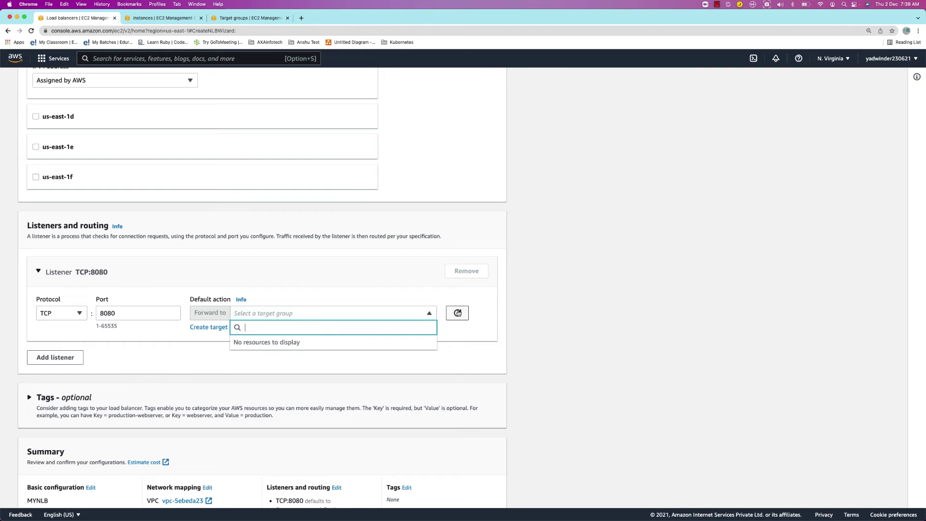
click(458, 313)
click(458, 313)
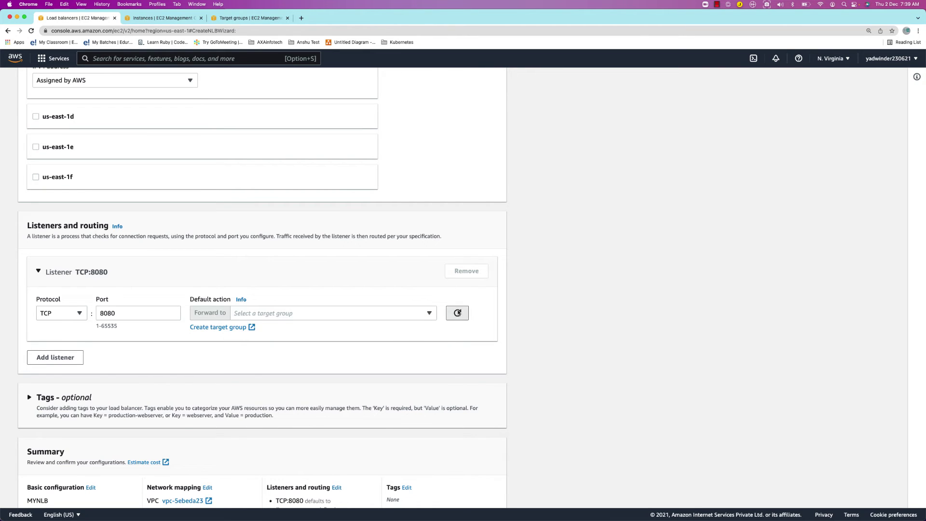
click(431, 314)
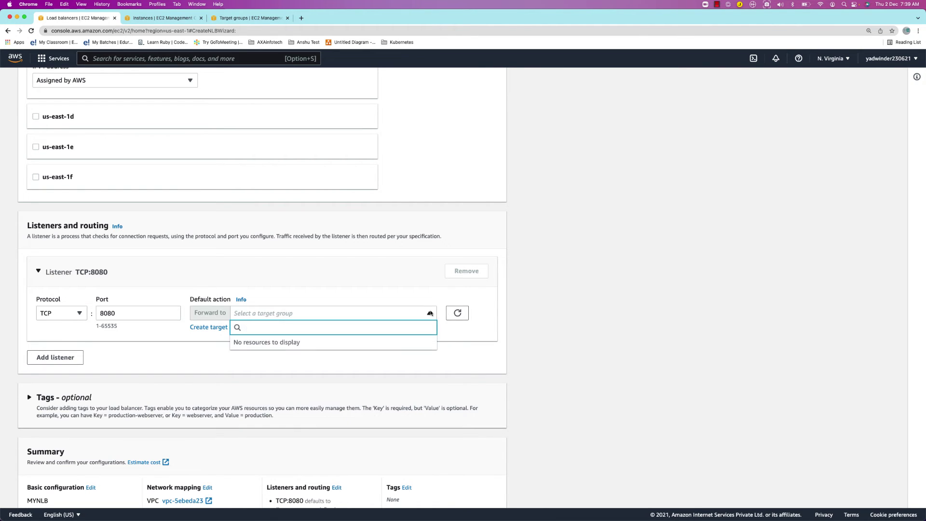
click(453, 314)
click(452, 314)
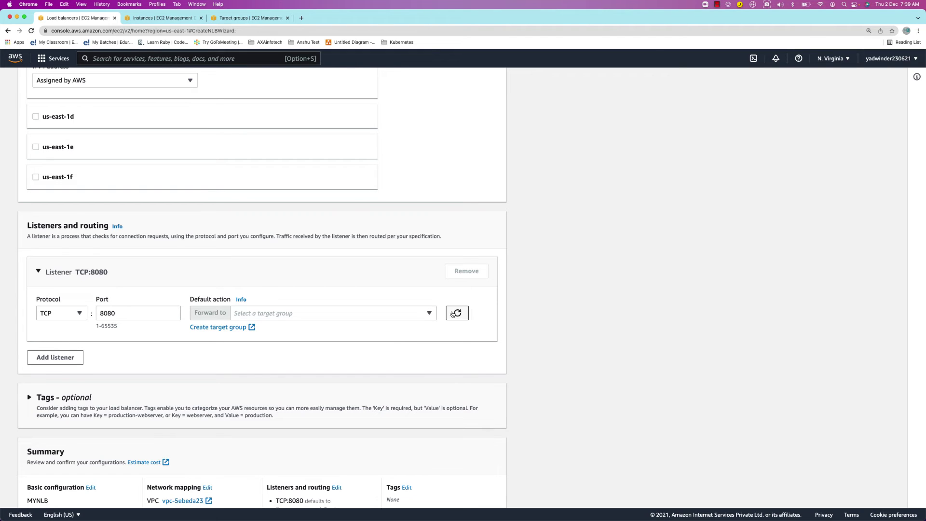
click(424, 314)
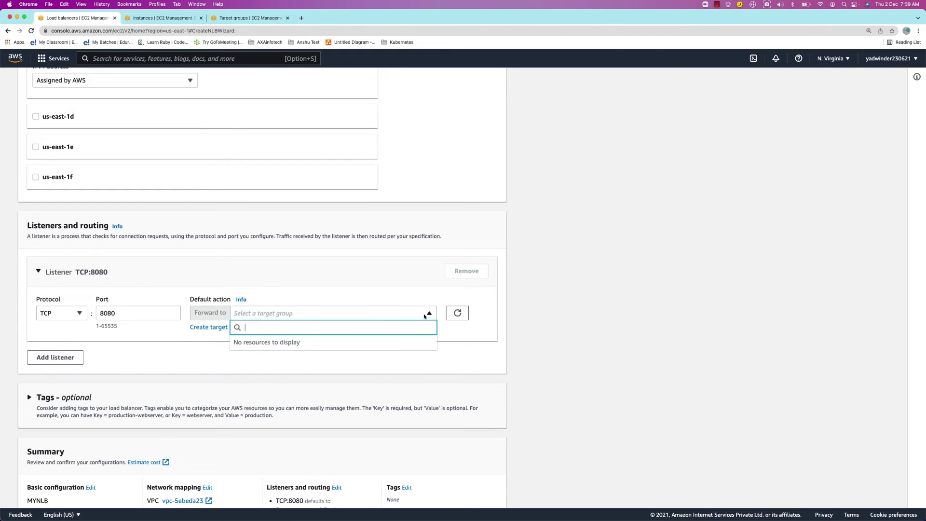
Check the protocol of the CITI-TG target group in the target groups list
click(249, 19)
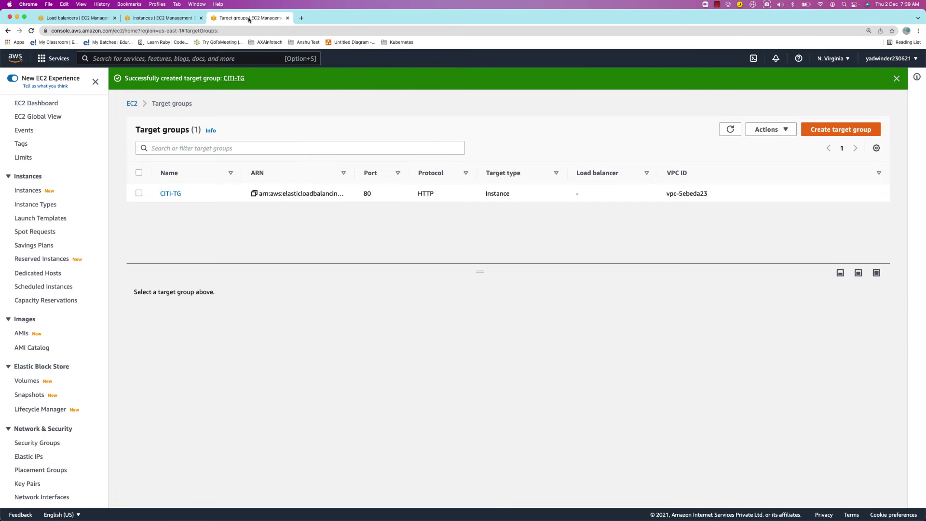
double_click(433, 195)
click(438, 196)
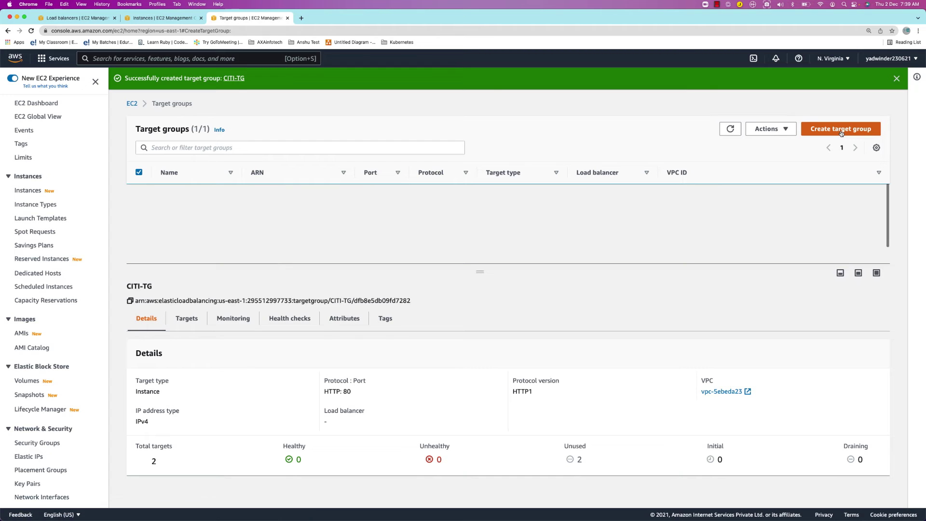
Start a new instance target group named CITI-TG-NLB with the TCP protocol on port 80
click(841, 131)
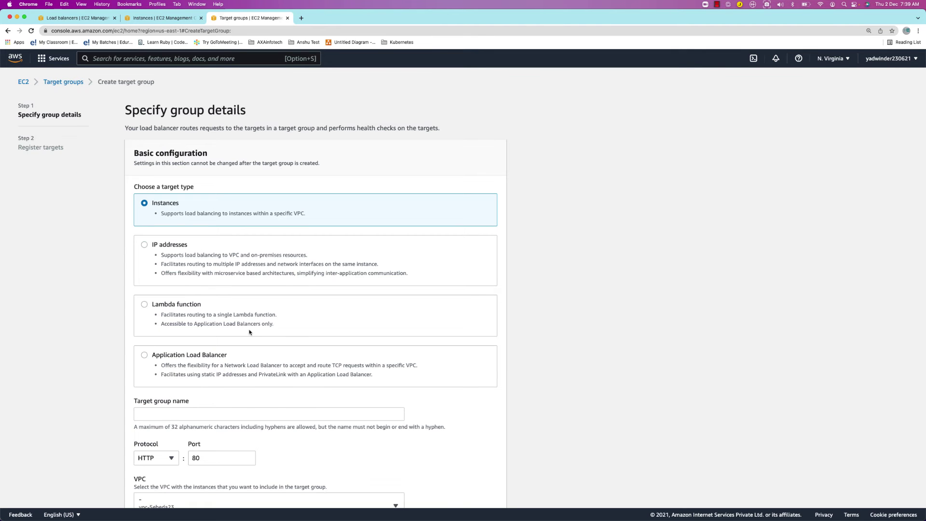
scroll(250, 331, down, 2)
click(165, 402)
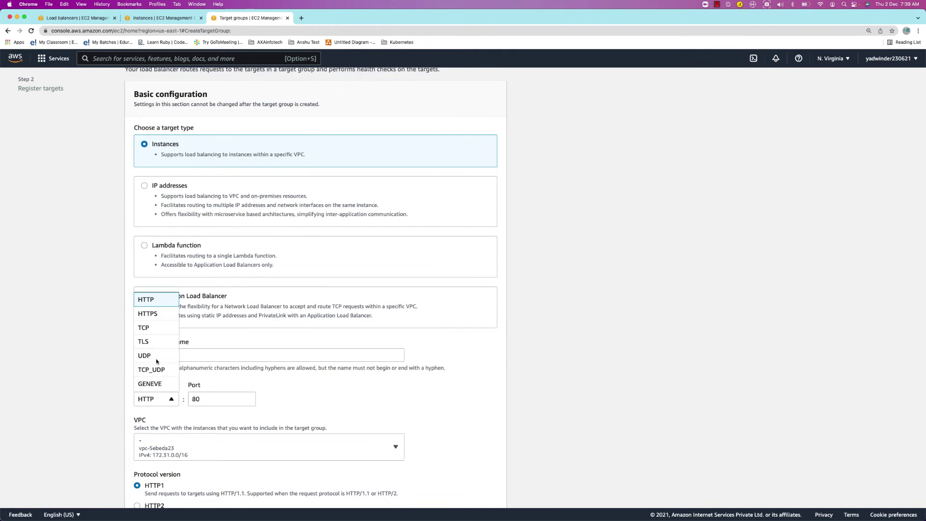
click(157, 330)
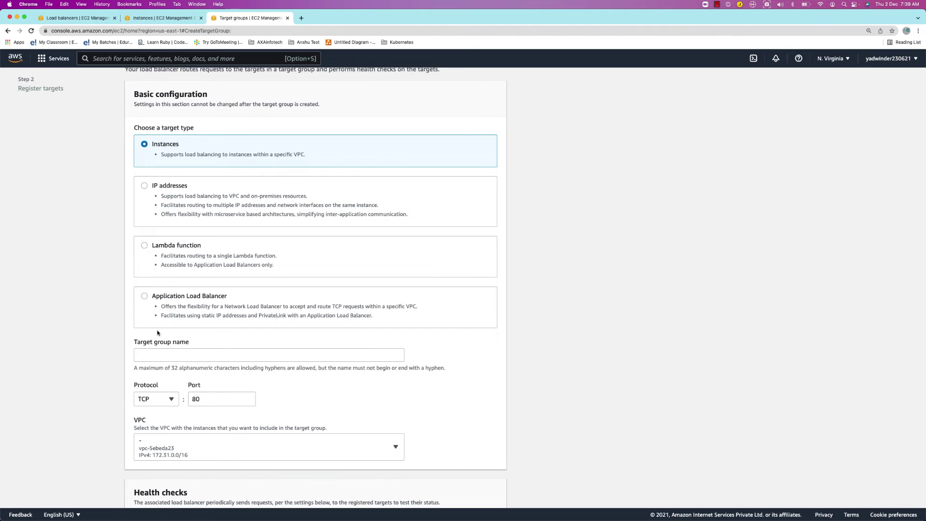
click(156, 354)
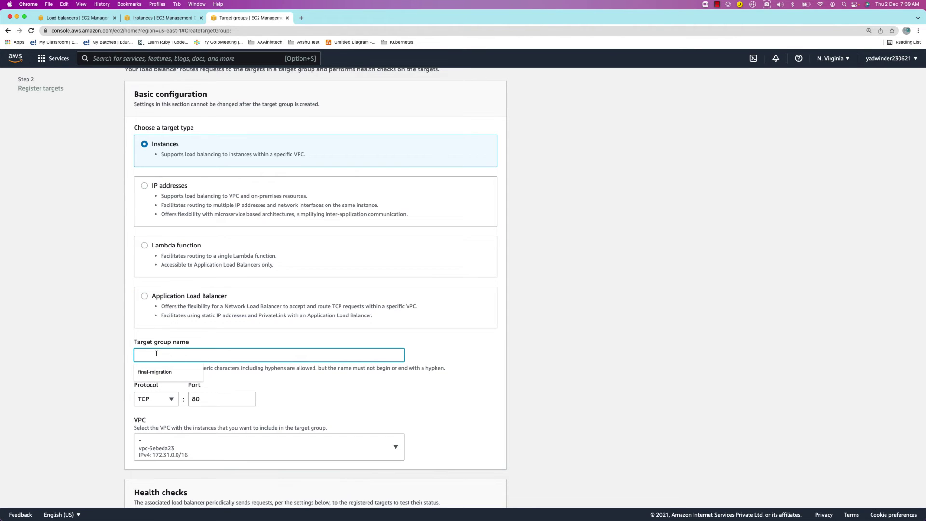
text(CITI-)
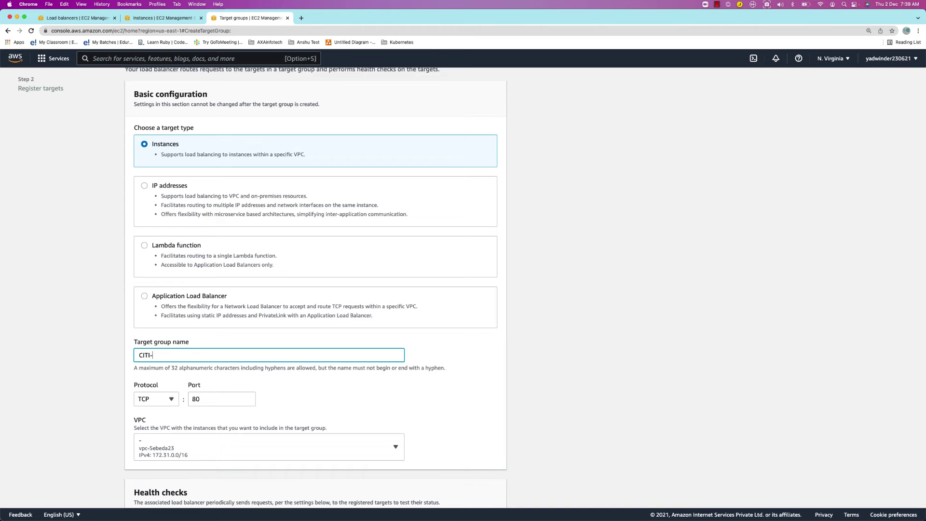
text(TG-NLB)
Expand the advanced health check settings and review the thresholds, timeout and interval
scroll(205, 346, down, 5)
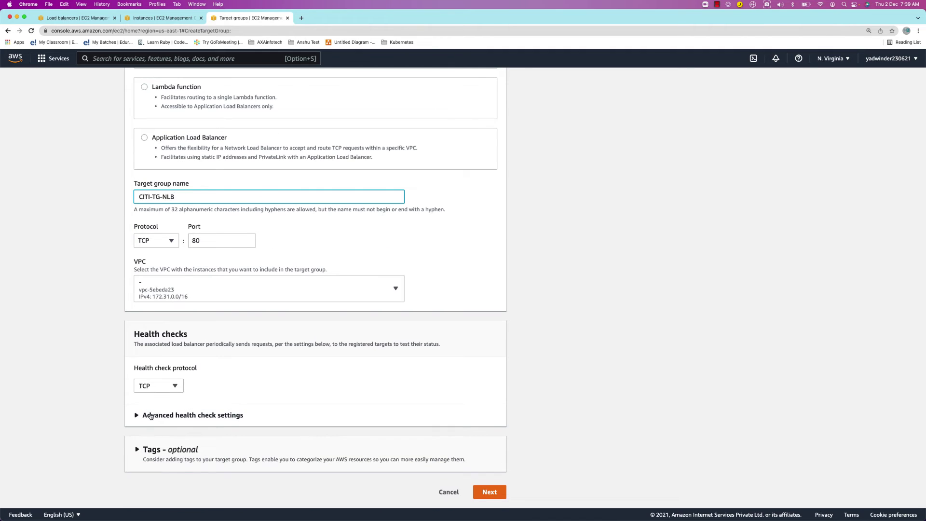
click(173, 424)
click(172, 420)
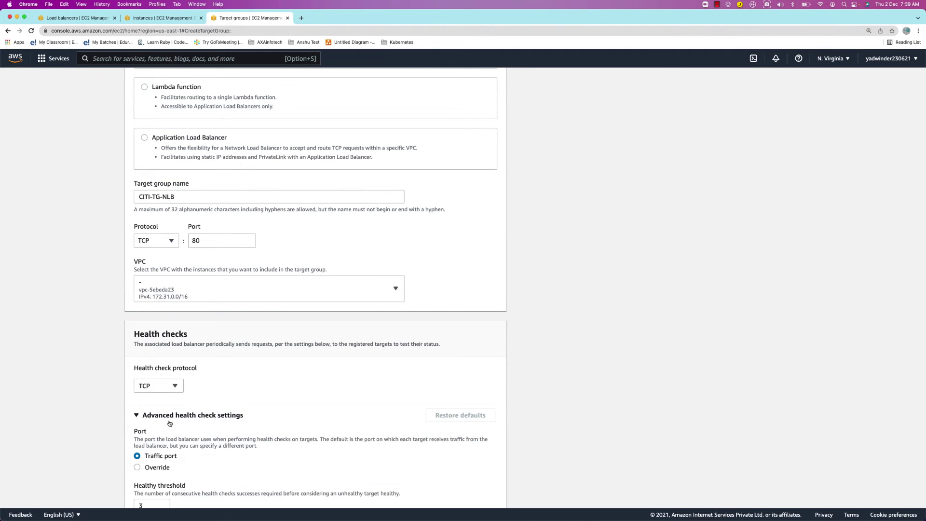
scroll(169, 423, down, 5)
scroll(168, 423, down, 2)
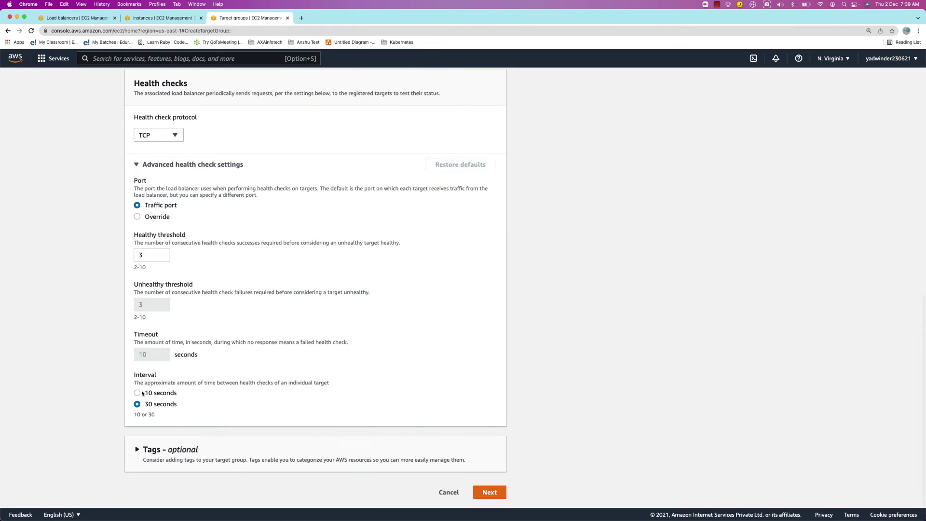
Include the linux and Webserver2 instances as pending targets on port 80 and create the CITI-TG-NLB target group
click(496, 492)
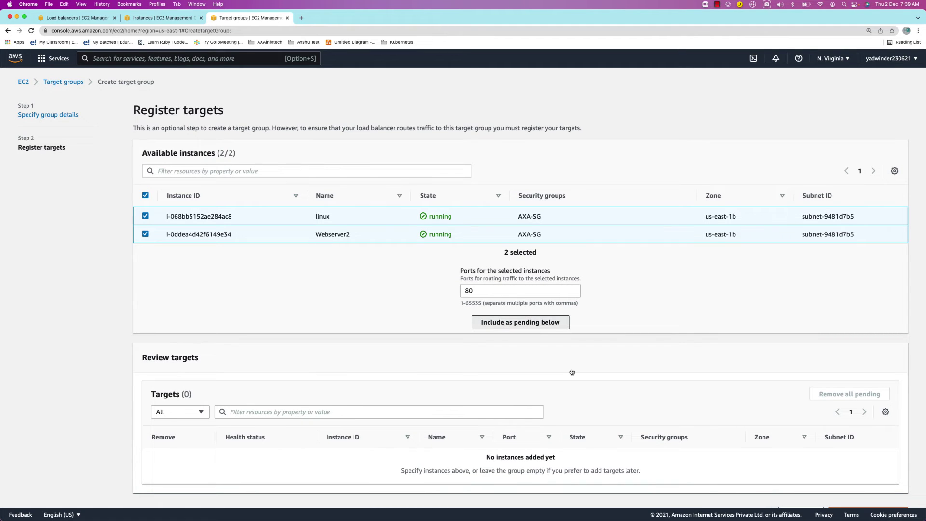
scroll(572, 372, down, 1)
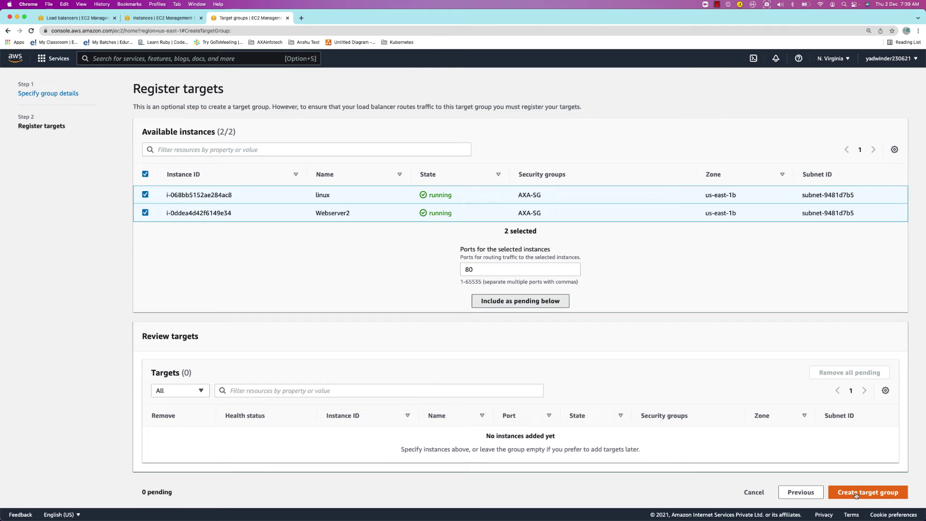
click(520, 301)
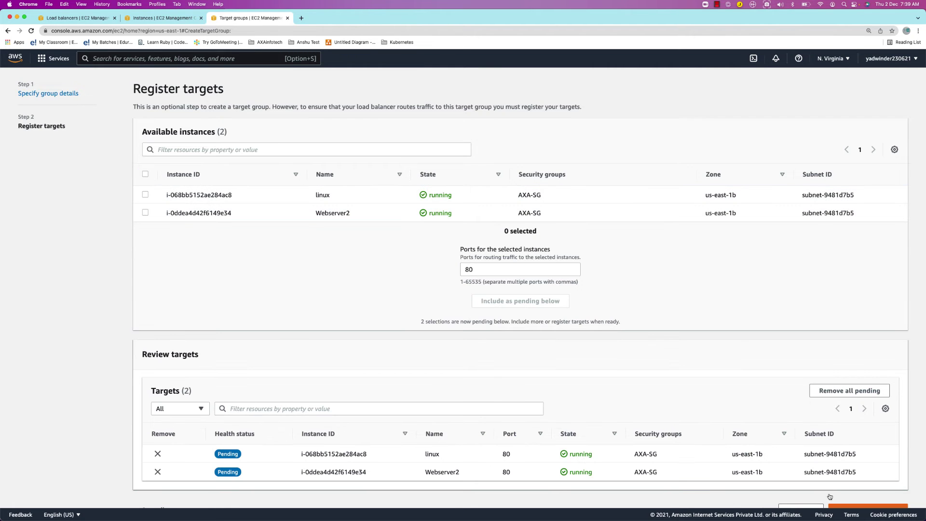
scroll(879, 494, down, 1)
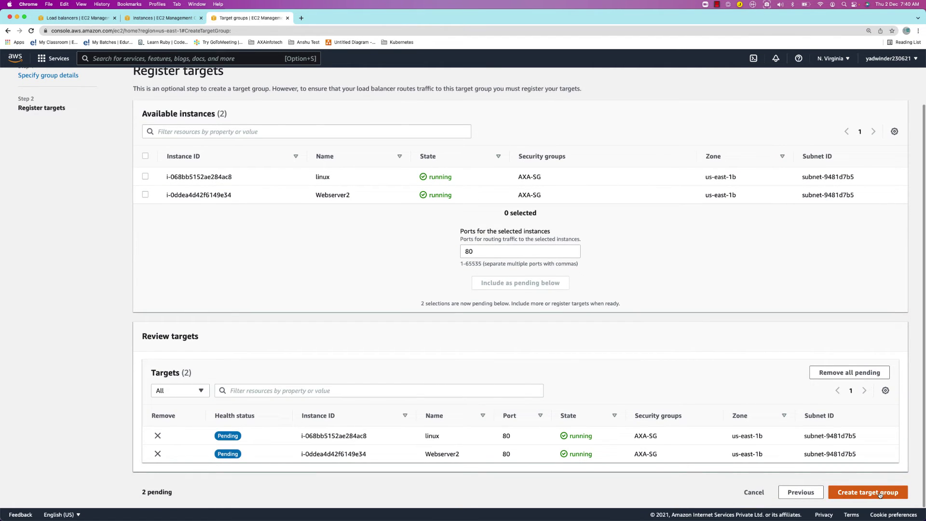
click(879, 494)
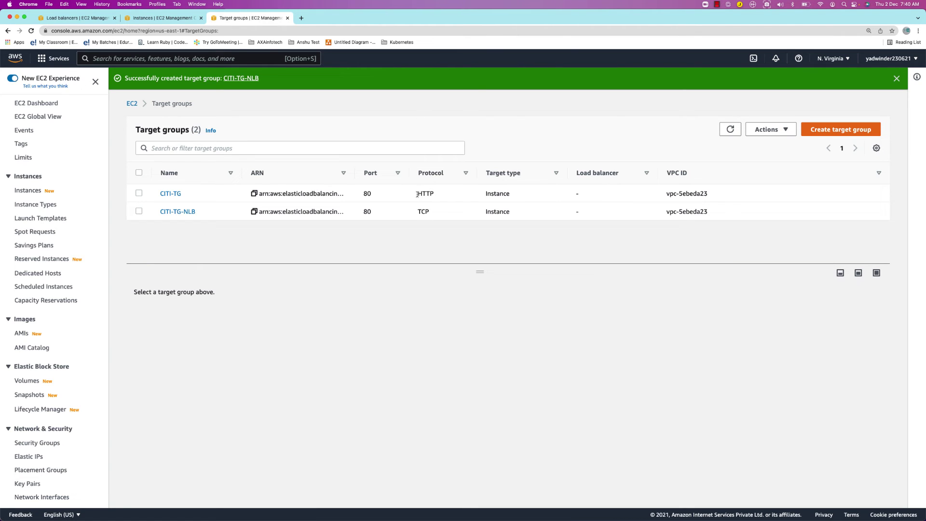
Compare the protocols of the CITI-TG and CITI-TG-NLB target groups
double_click(425, 194)
double_click(430, 213)
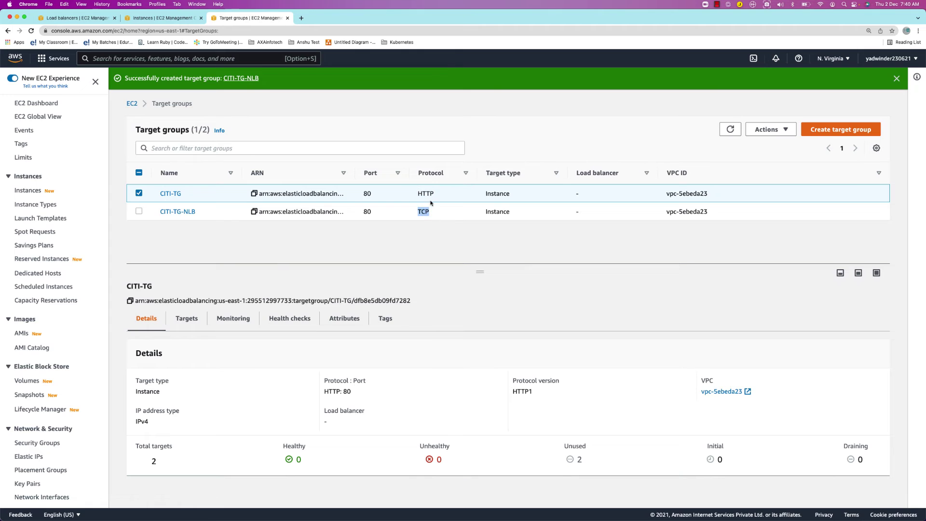
double_click(428, 193)
Refresh the target groups in the load balancer form and forward the TCP:8080 listener to CITI-TG-NLB
click(81, 19)
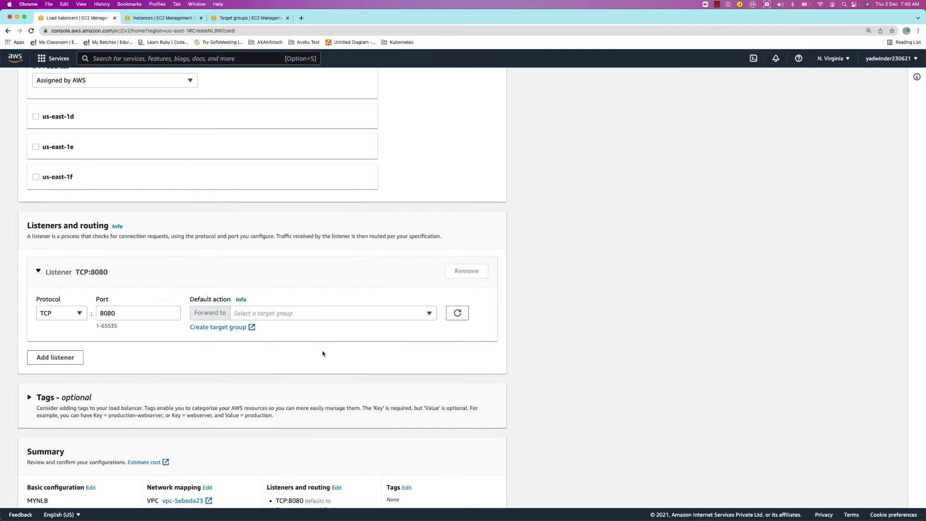
click(456, 314)
click(430, 314)
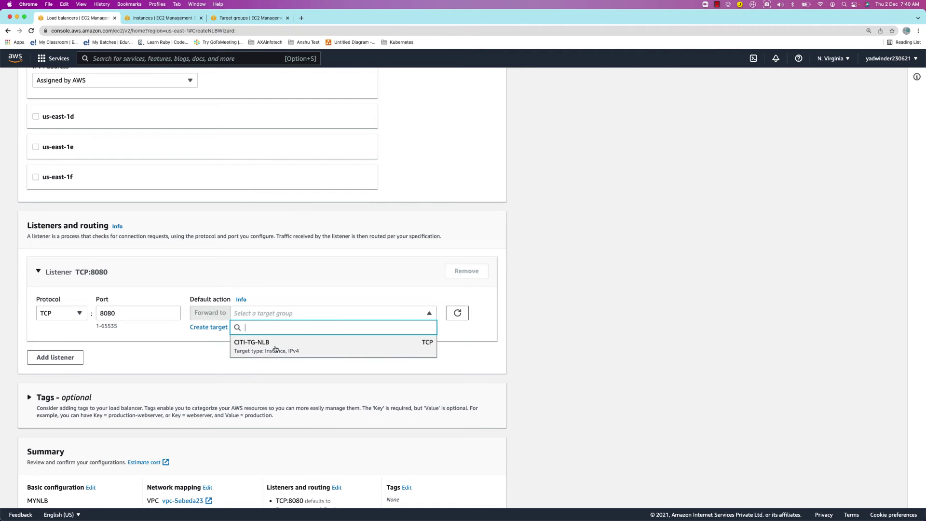
key(Return)
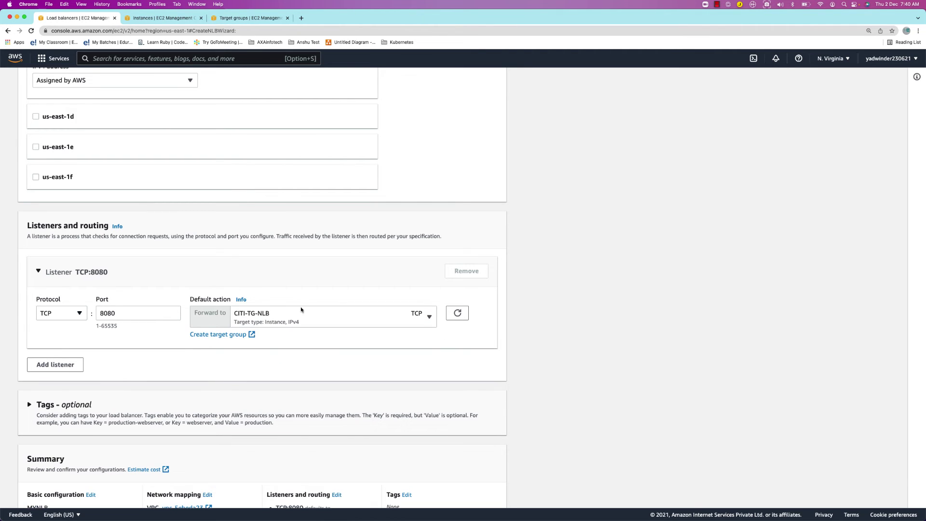
Check the listener's protocol options, keep TCP, and create the MYNLB load balancer
click(61, 316)
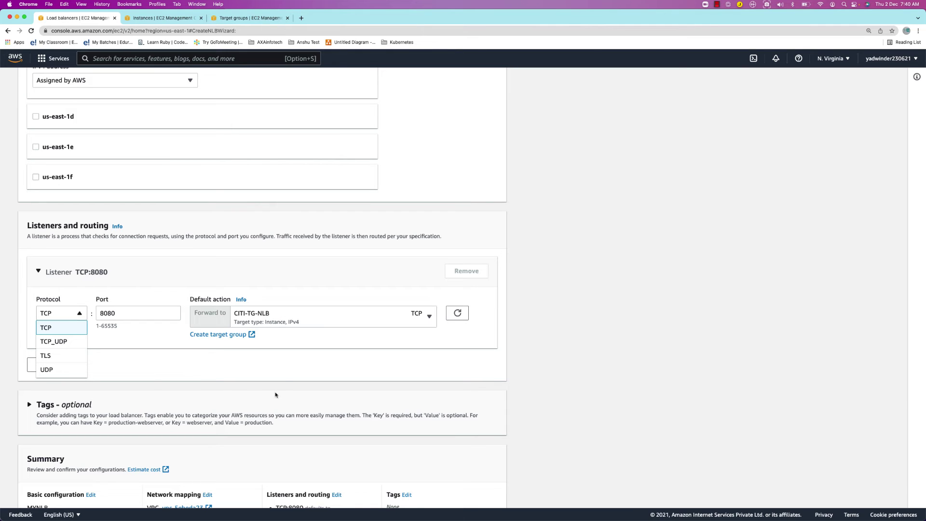
click(79, 314)
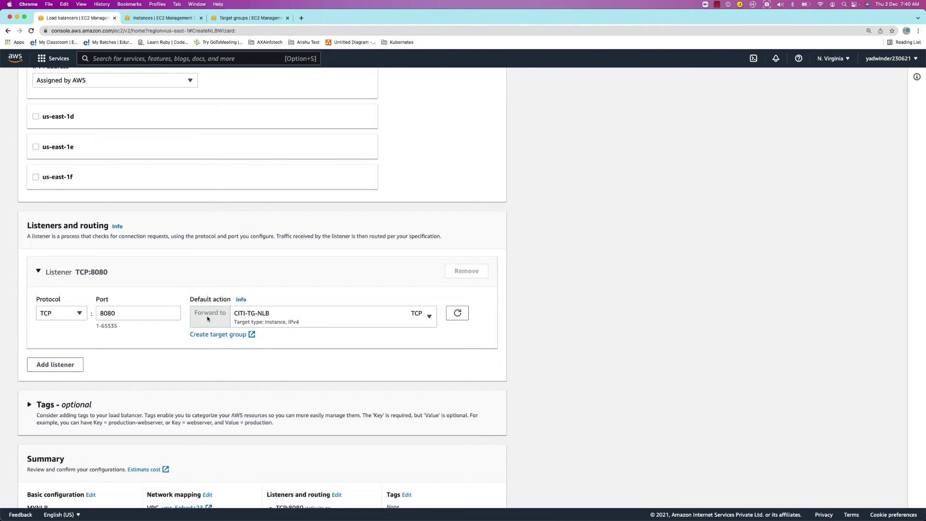
scroll(220, 386, down, 5)
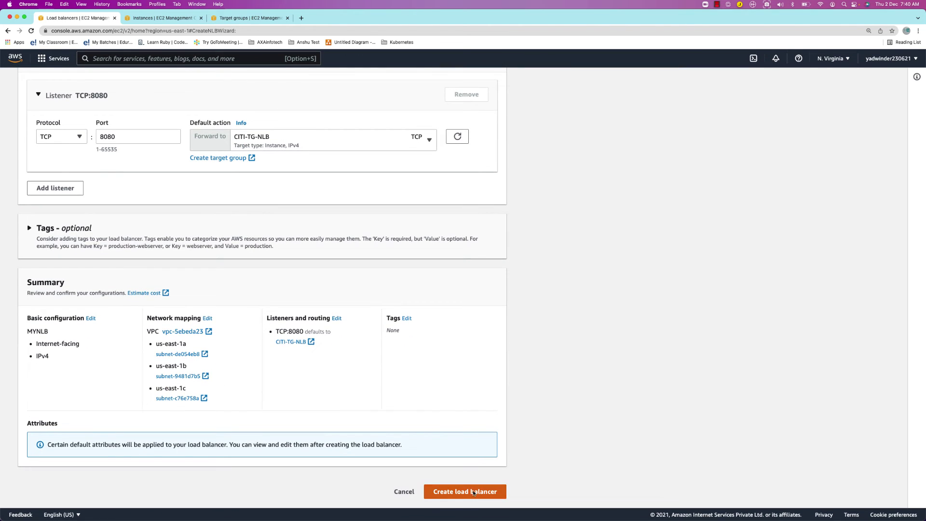
click(473, 490)
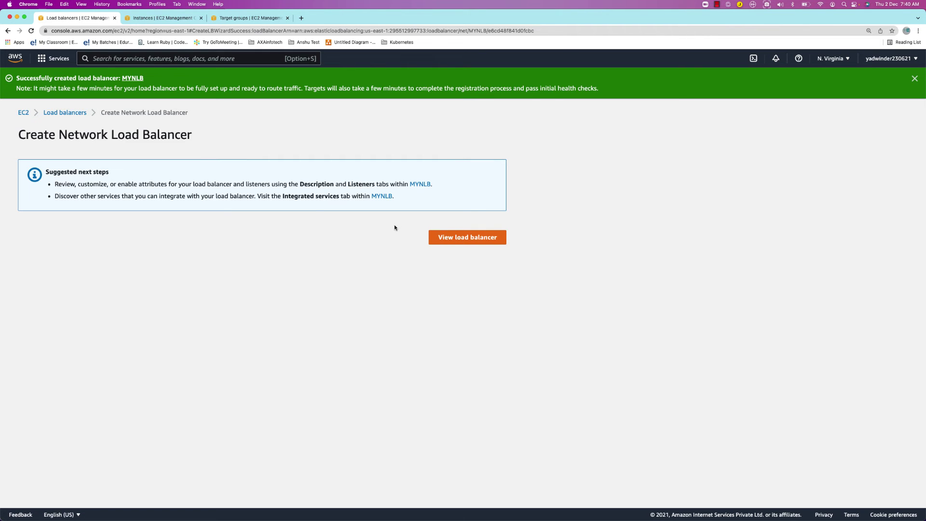
View the MYNLB load balancer and review its basic configuration and attributes
click(488, 239)
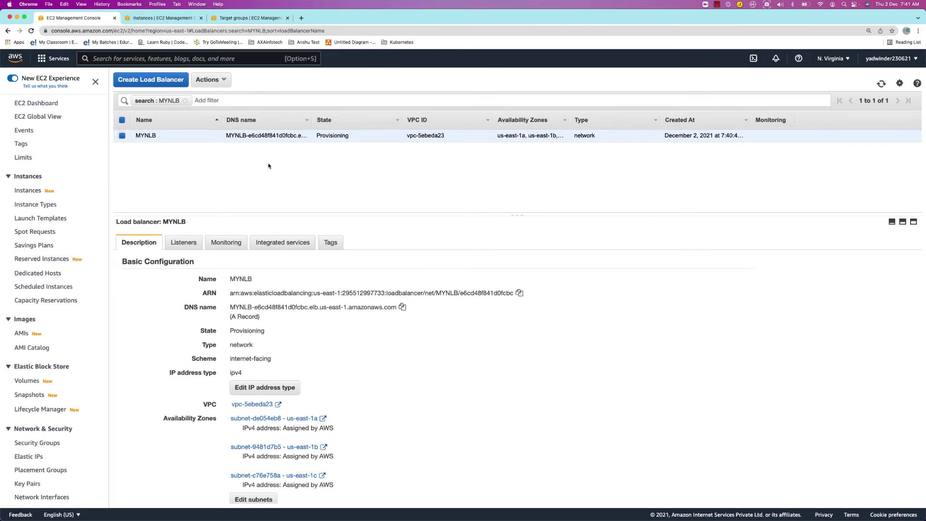
scroll(192, 404, down, 5)
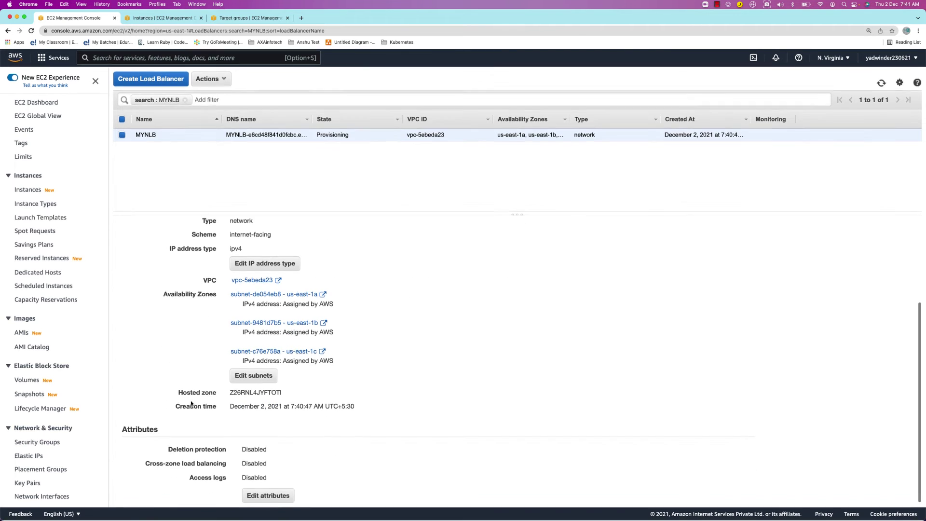
scroll(299, 357, up, 5)
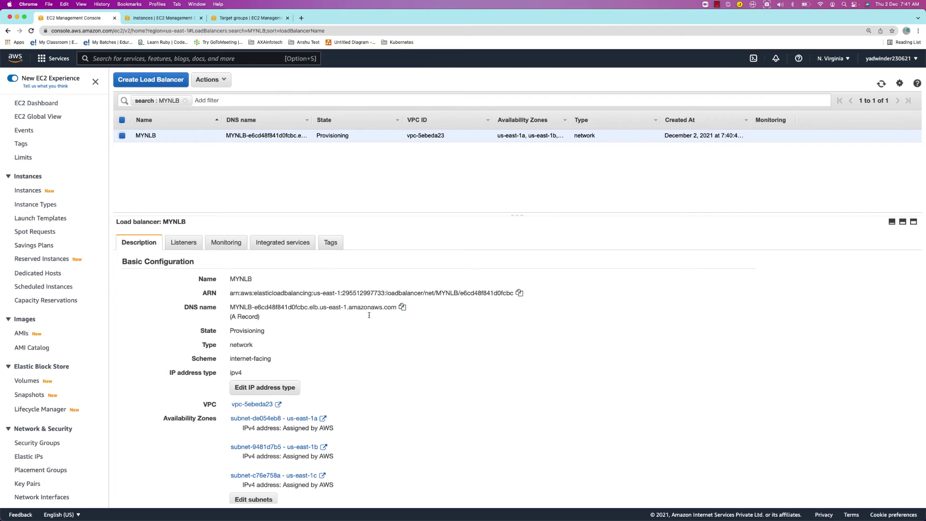
Copy the DNS name of the MYNLB load balancer and open it in a new browser tab
click(402, 307)
click(301, 18)
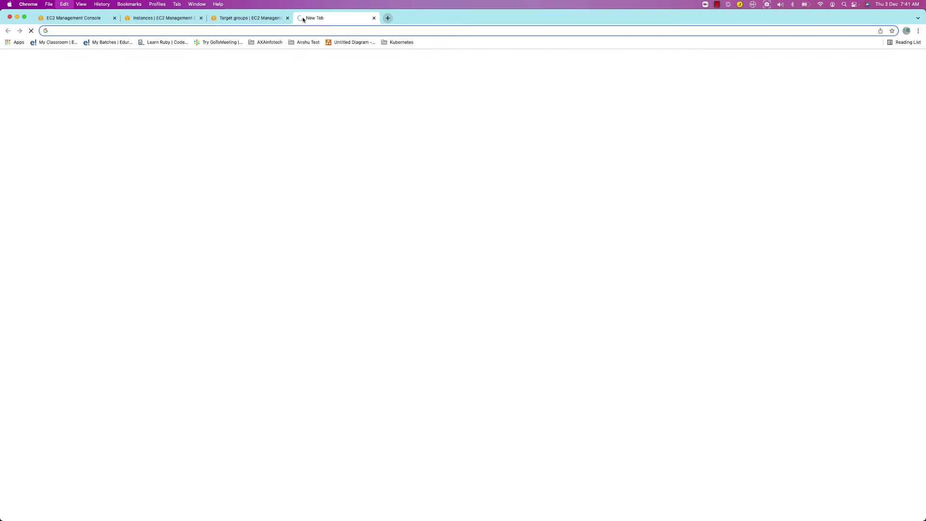
key(super+v)
key(Return)
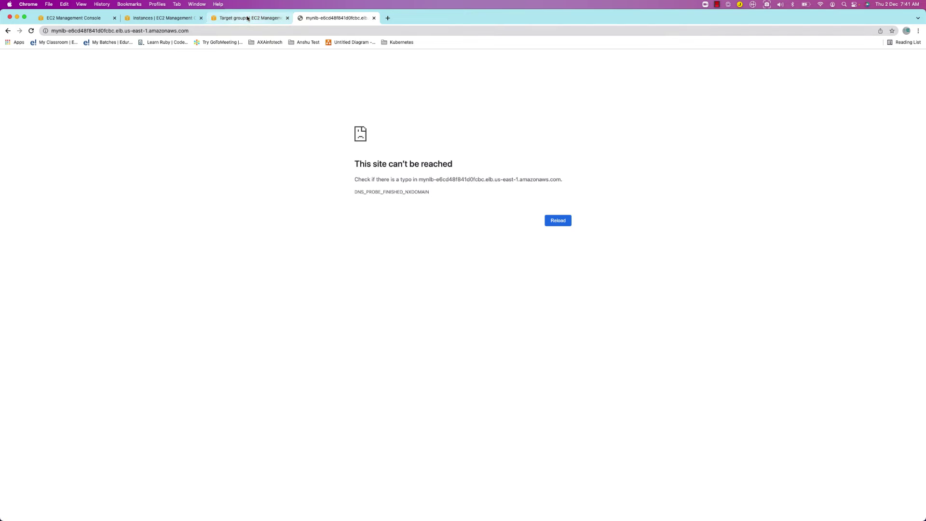
Open the CITI-TG-NLB target group and check the health status of its registered targets, refreshing the list several times
click(248, 18)
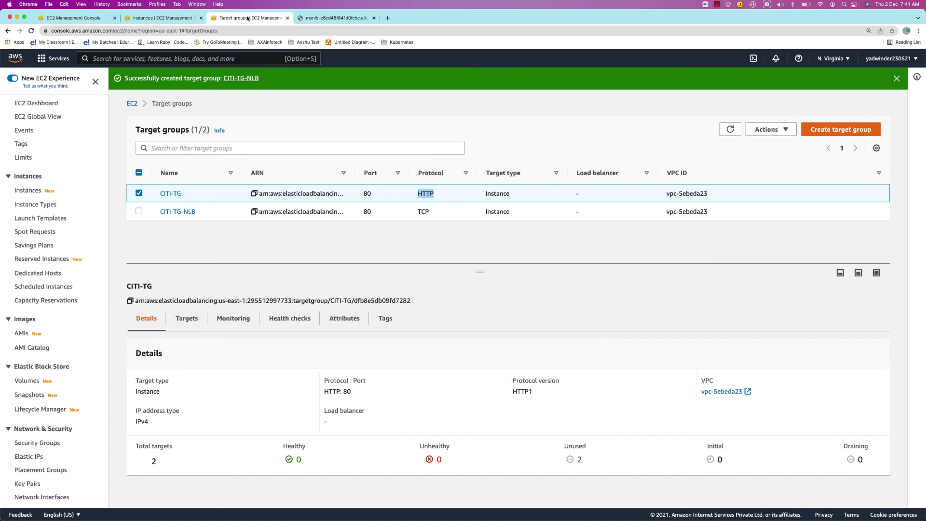
click(177, 213)
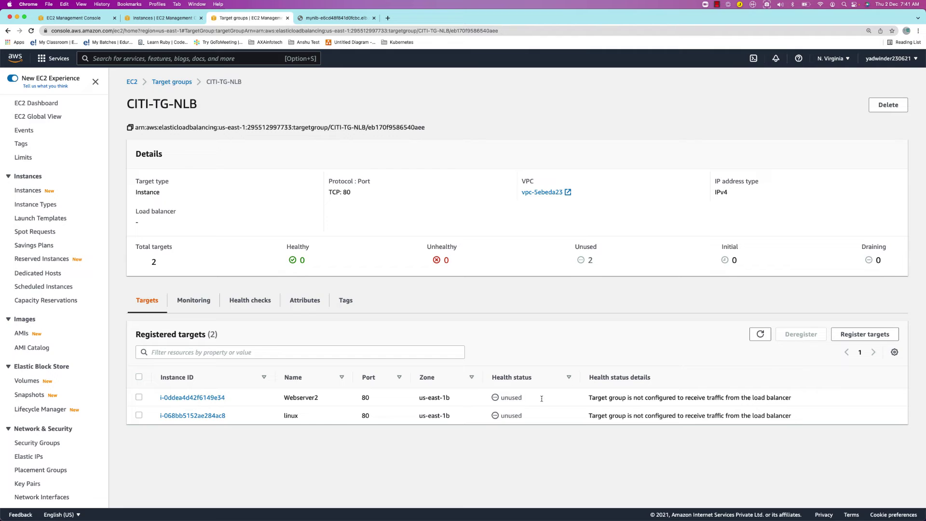
drag(543, 398, 501, 399)
click(761, 334)
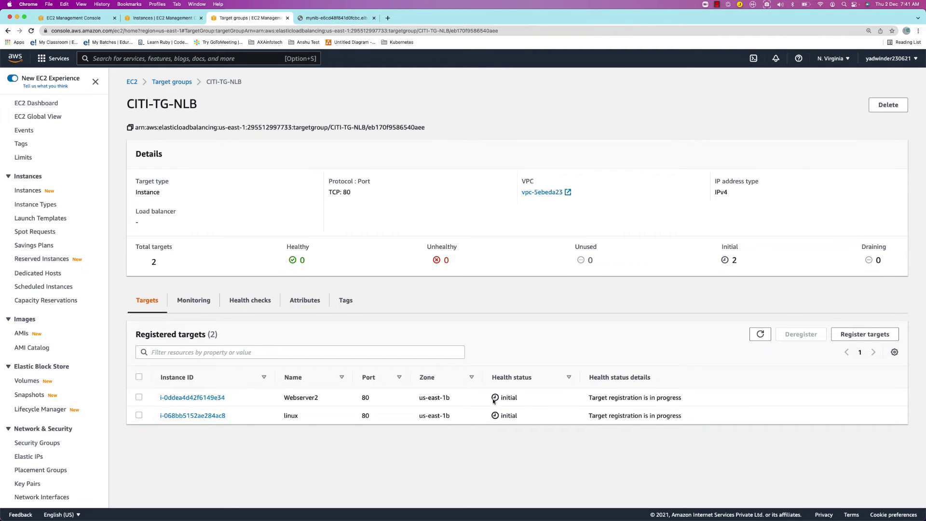
double_click(507, 399)
drag(508, 398, 519, 397)
click(760, 333)
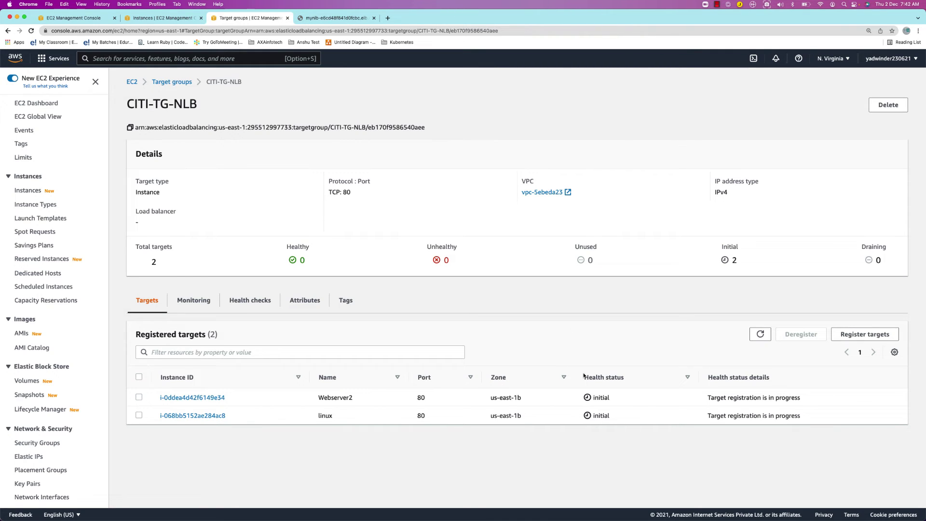
click(761, 334)
click(760, 334)
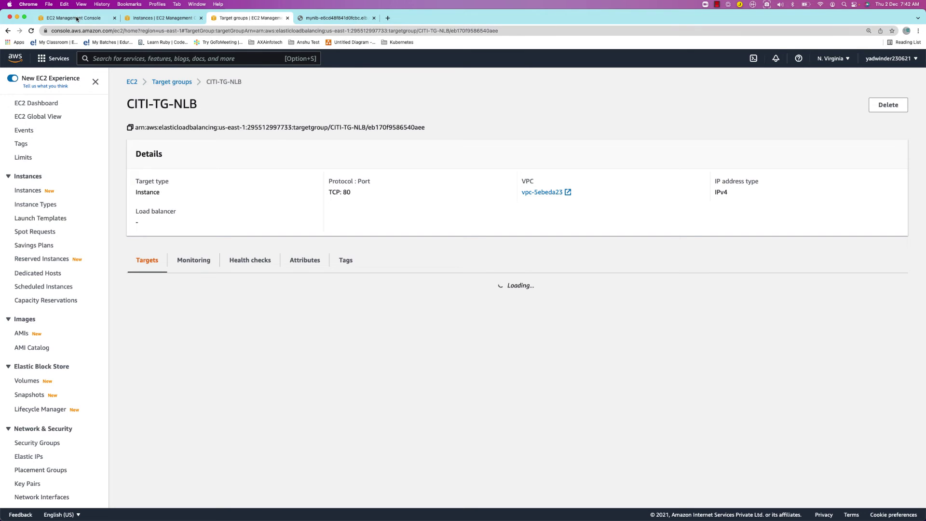
Return to the MYNLB load balancer and view its listeners
key(super+1)
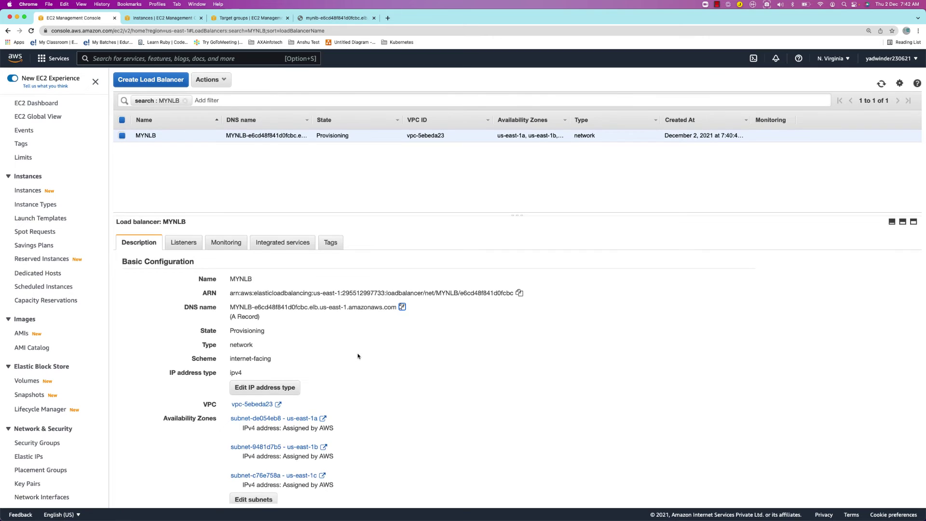
scroll(358, 357, down, 1)
click(195, 222)
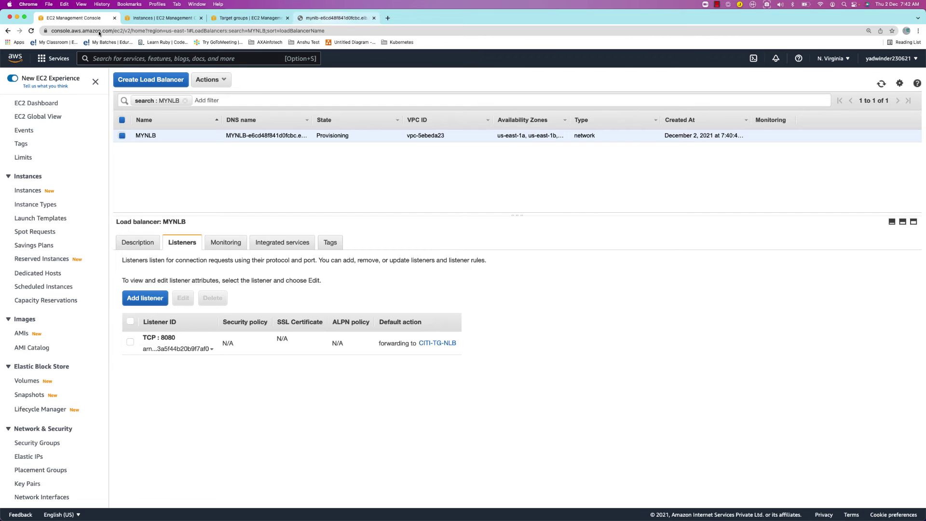
Add port 8080 to the load balancer's DNS name in the test page's address and load it
key(super+4)
click(200, 31)
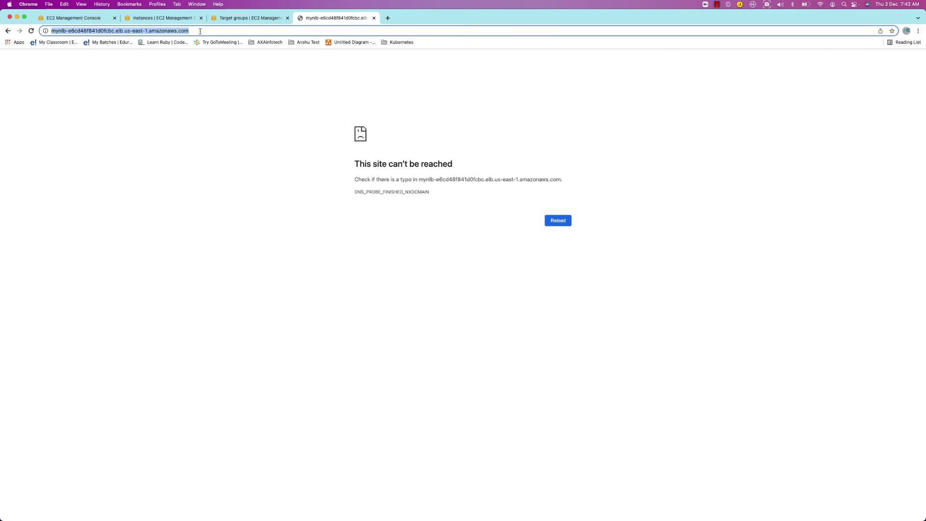
click(200, 31)
text(:)
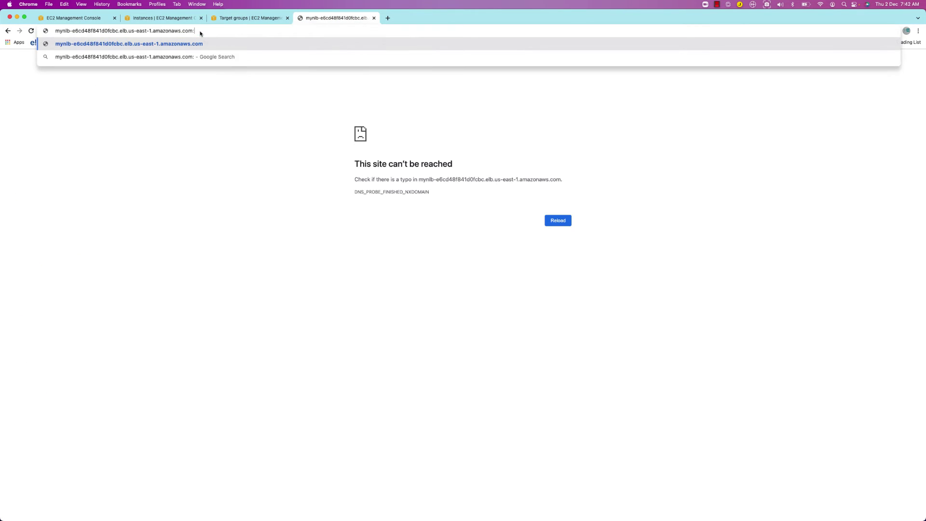
text(8080)
key(Return)
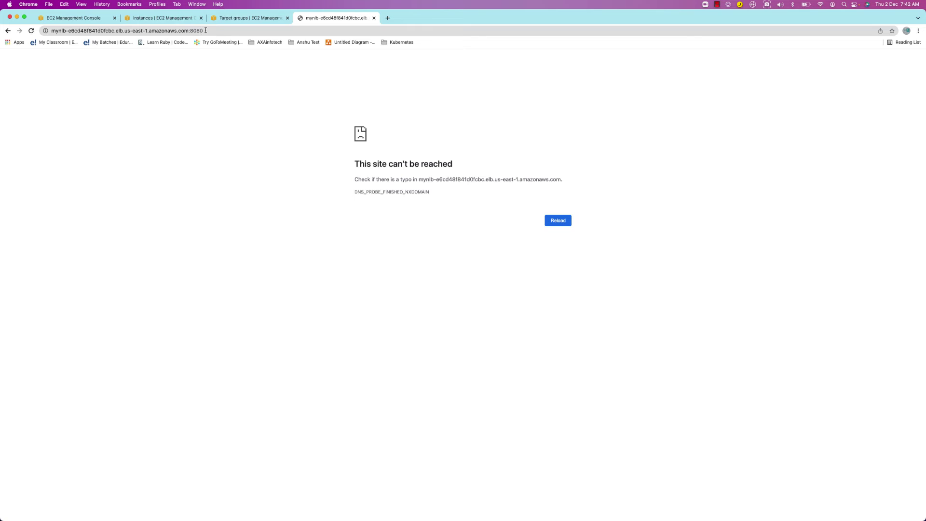
Recheck the health status of the CITI-TG-NLB targets and look at the MYNLB listener again
click(244, 18)
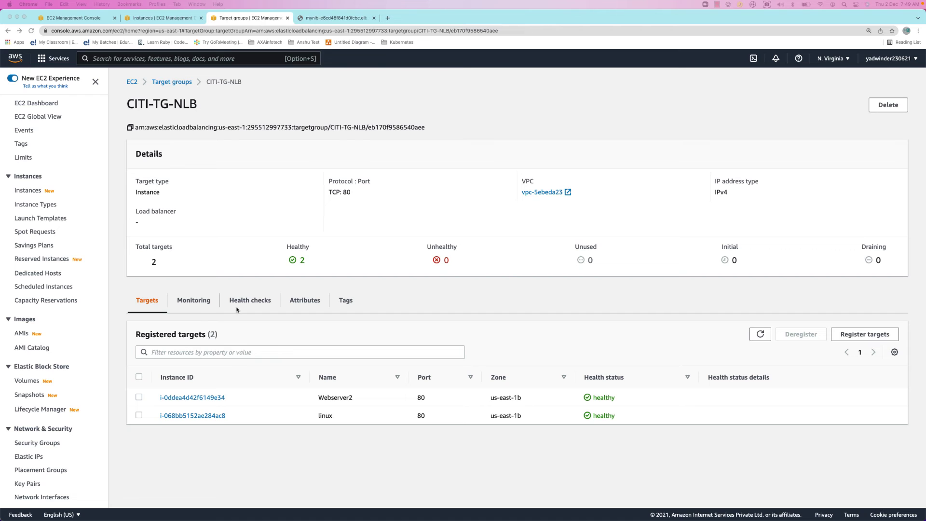
click(508, 276)
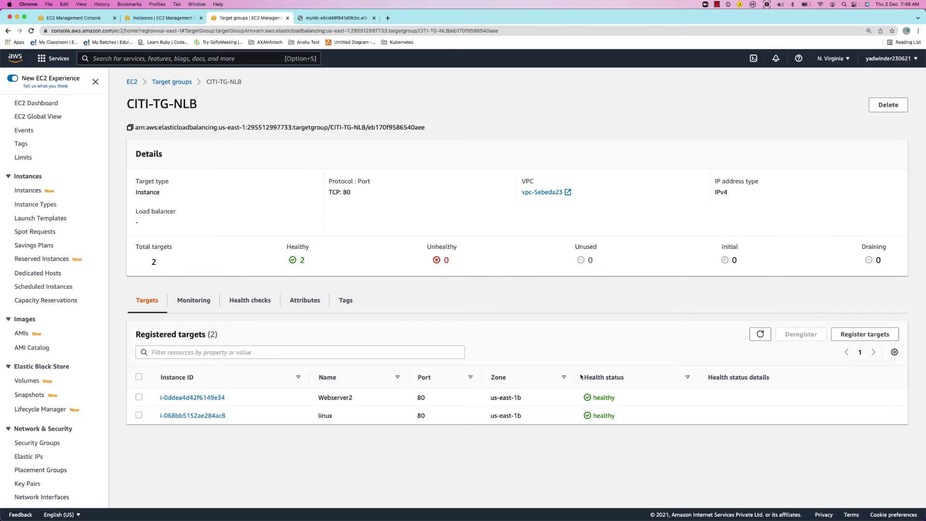
double_click(598, 401)
click(78, 21)
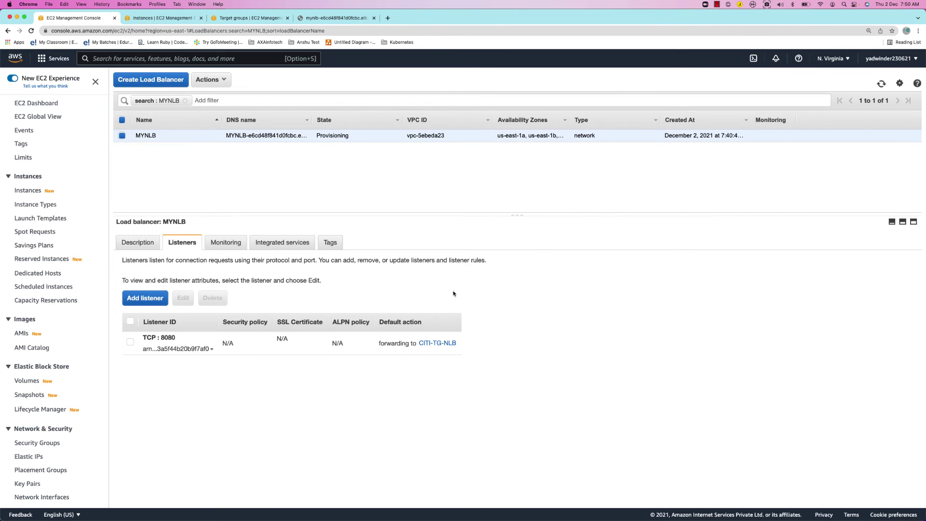
Reload the load balancer's port 8080 test page several times and copy its URL
click(343, 19)
click(30, 30)
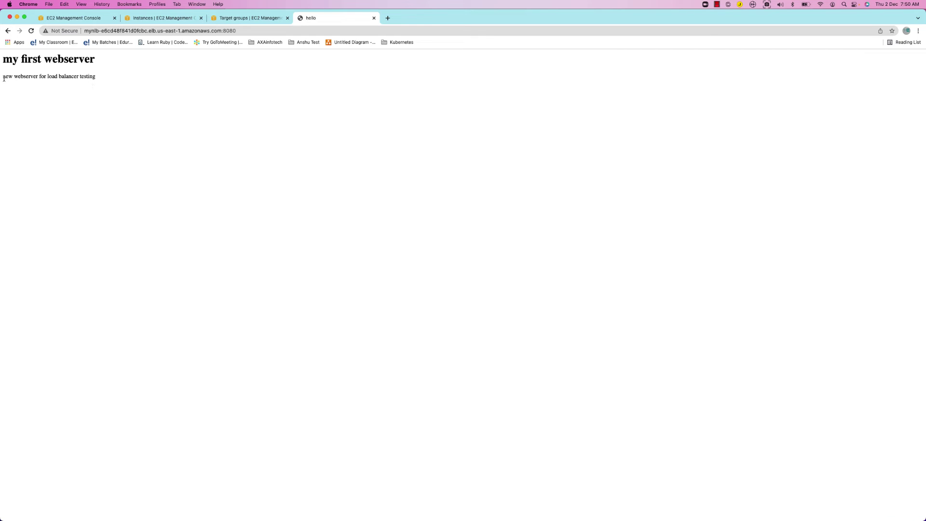
drag(4, 78, 112, 83)
click(31, 32)
click(31, 31)
click(184, 32)
key(super+c)
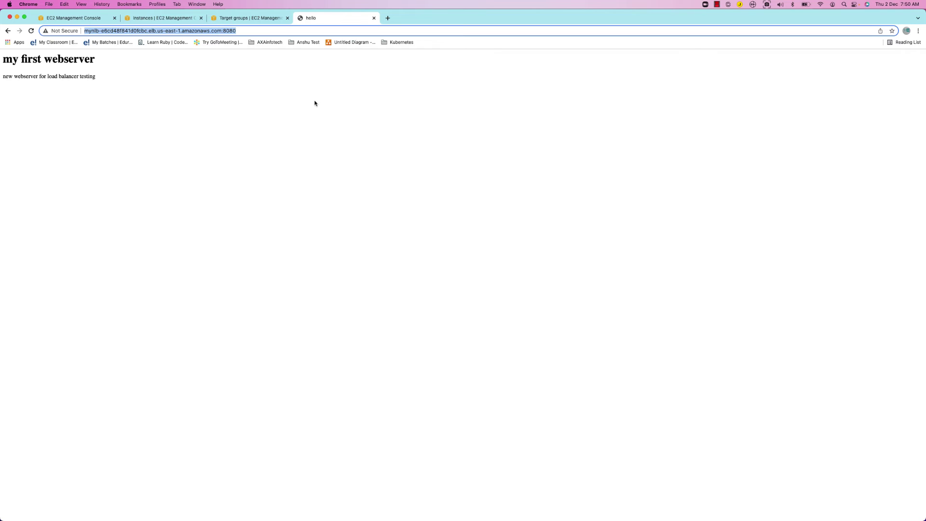
key(super+Tab)
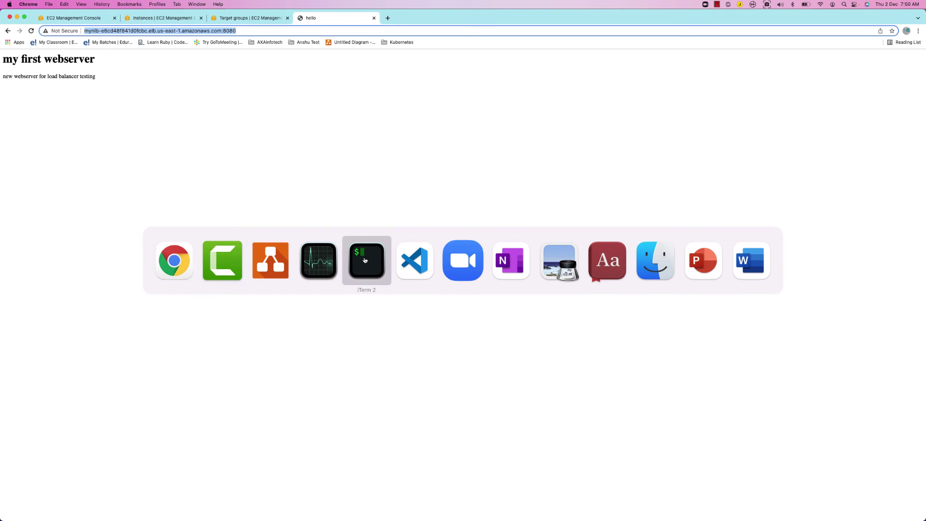
key(super+Tab)
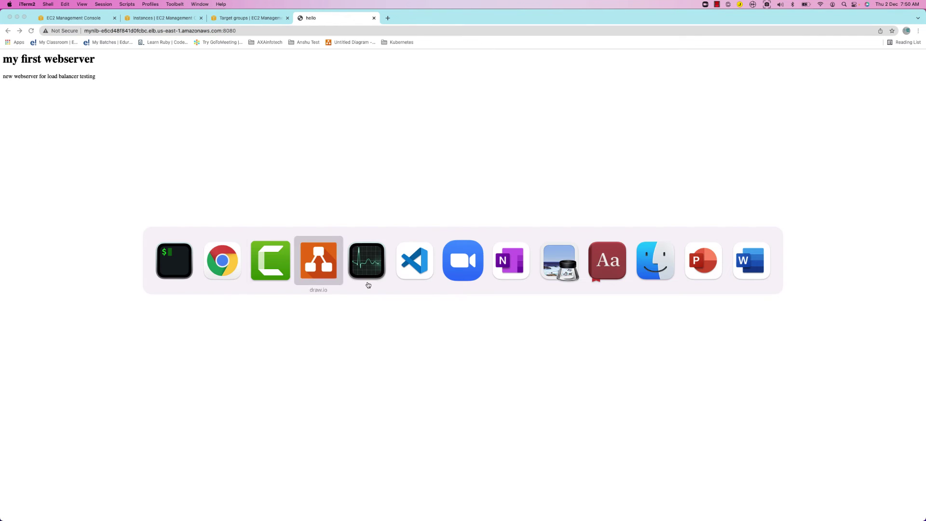
click(185, 269)
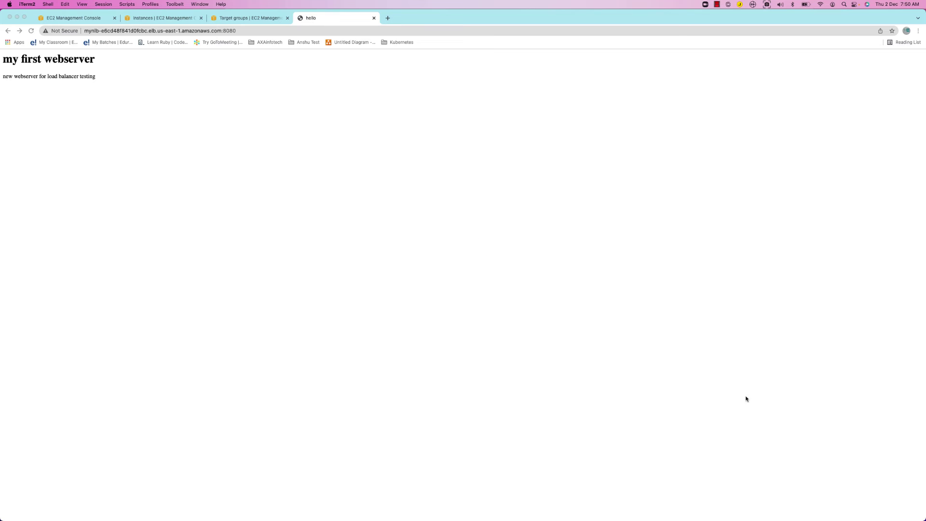
mouse_move(2, 447)
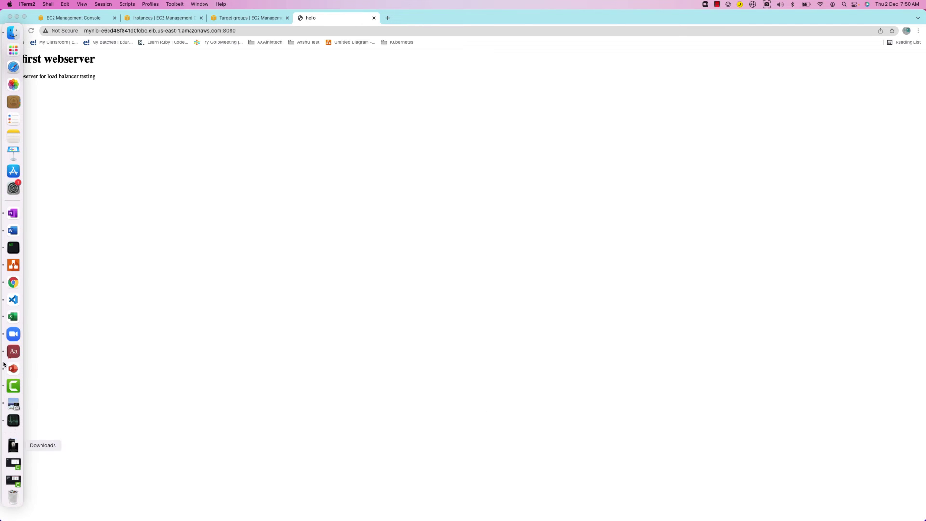
Switch to a new Terminal window and enlarge its text for readability
key(super+space)
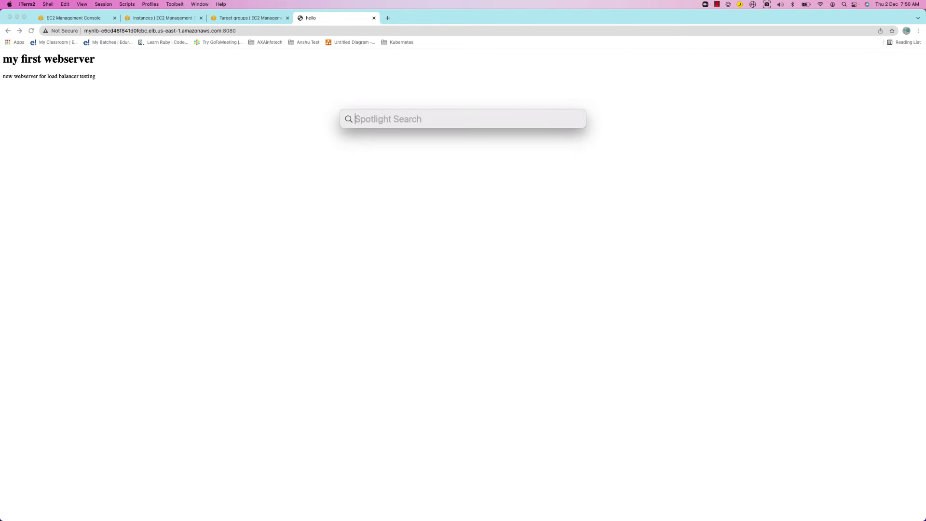
text(termi)
key(Return)
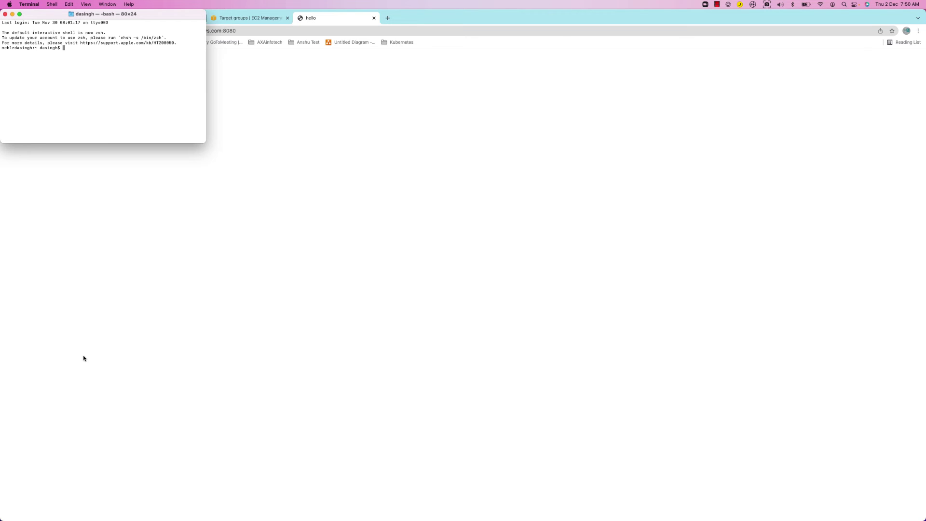
key(super+plus)
key(super+plus)
key(super+plus)
key(super+plus)
key(super+plus)
key(super+plus)
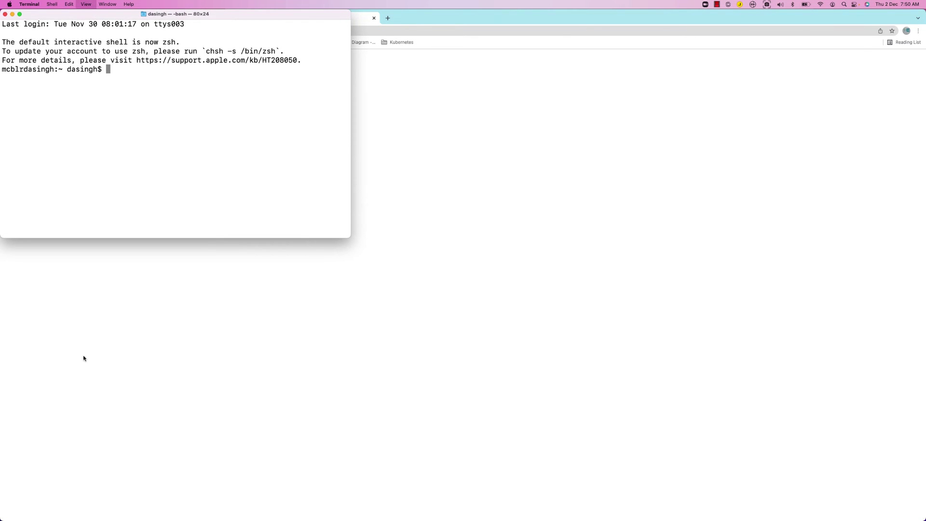
key(super+plus)
Request the copied load balancer URL on port 8080 with curl three times to compare the web server responses
text(cu)
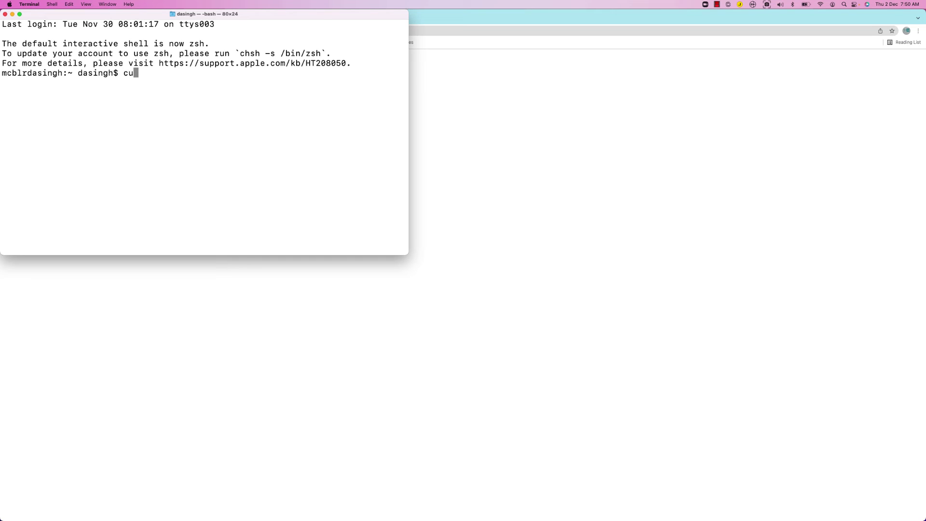
text(rl)
key(super+v)
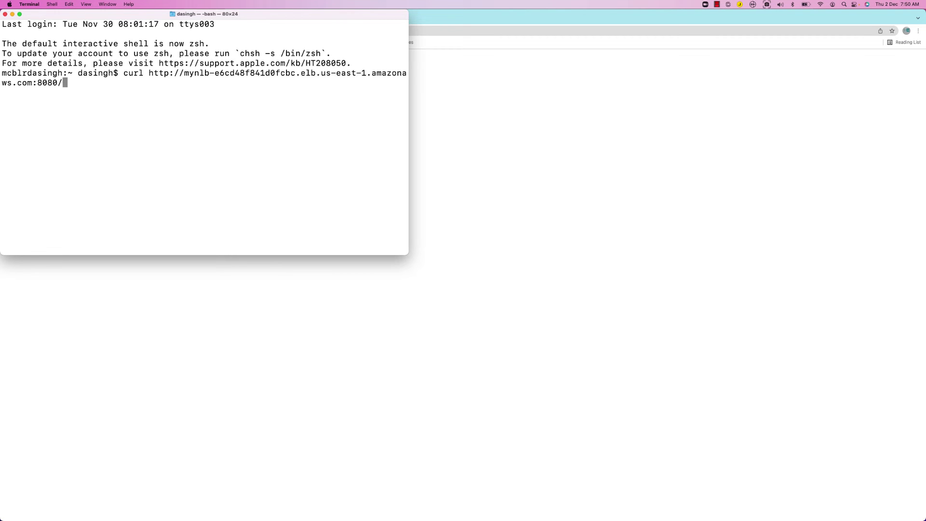
key(Return)
key(Up)
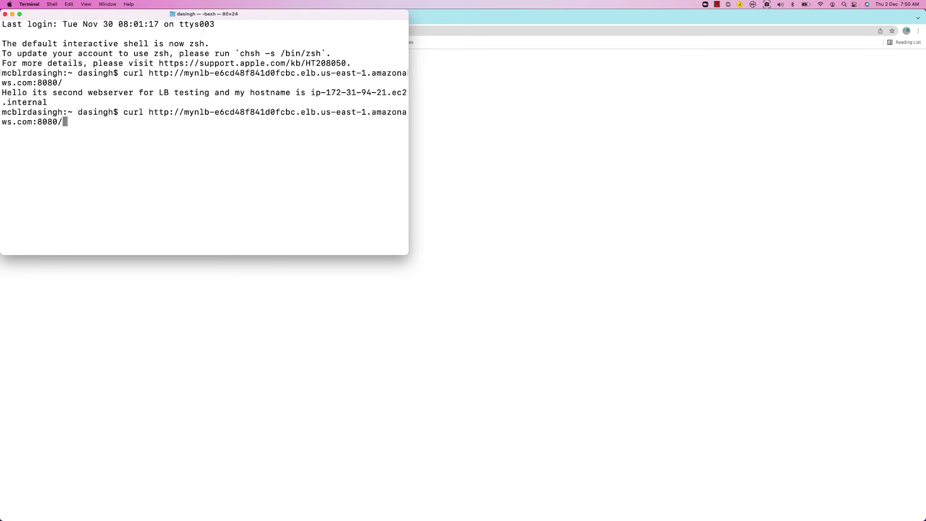
key(Return)
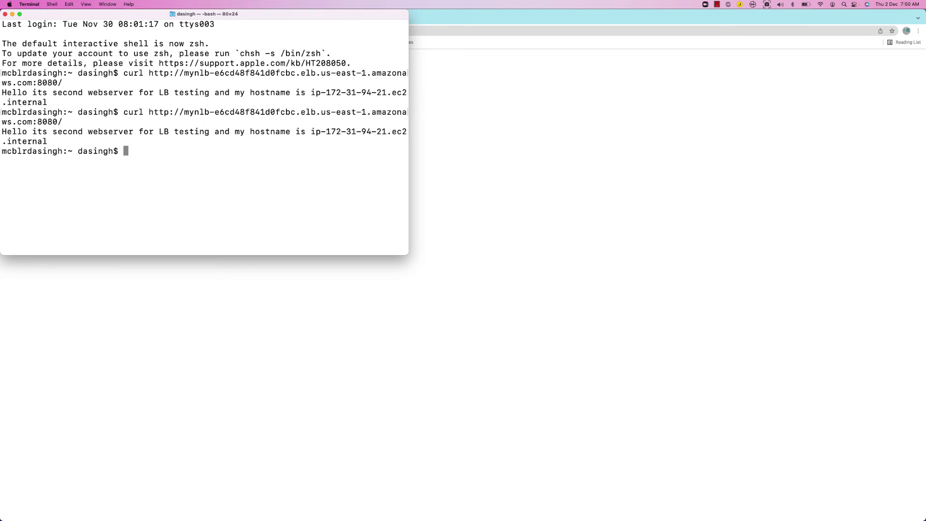
key(Up)
key(Return)
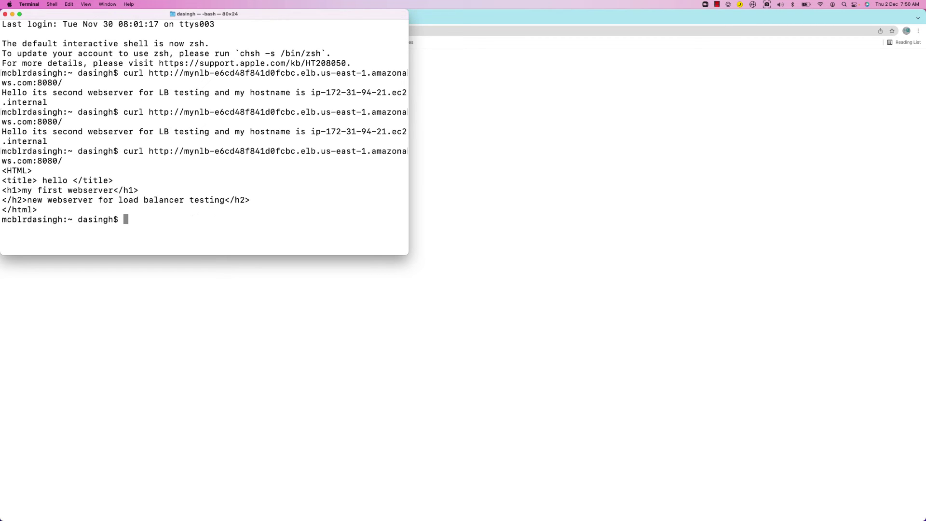
Prefix the last curl command with watch, remove the URL's trailing slash, run it, and examine the repeating responses
key(Up)
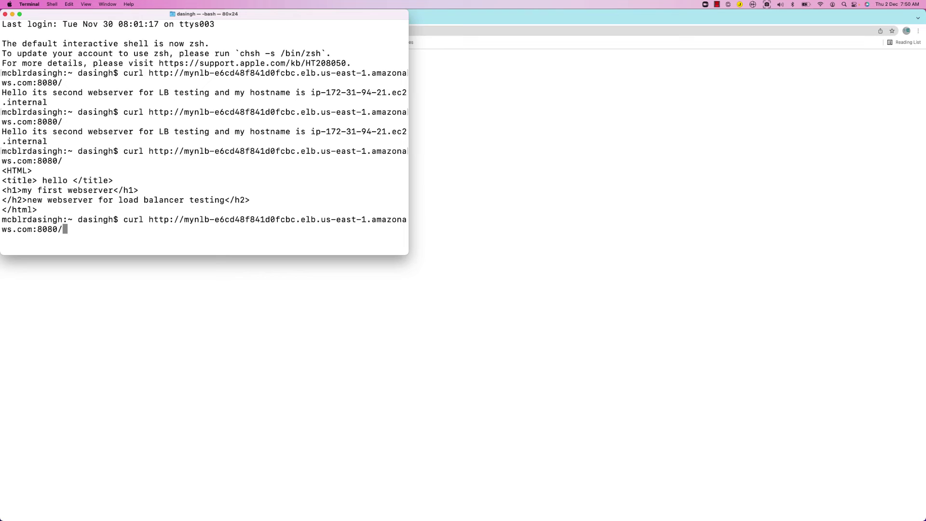
key(ctrl+a)
text(watc h)
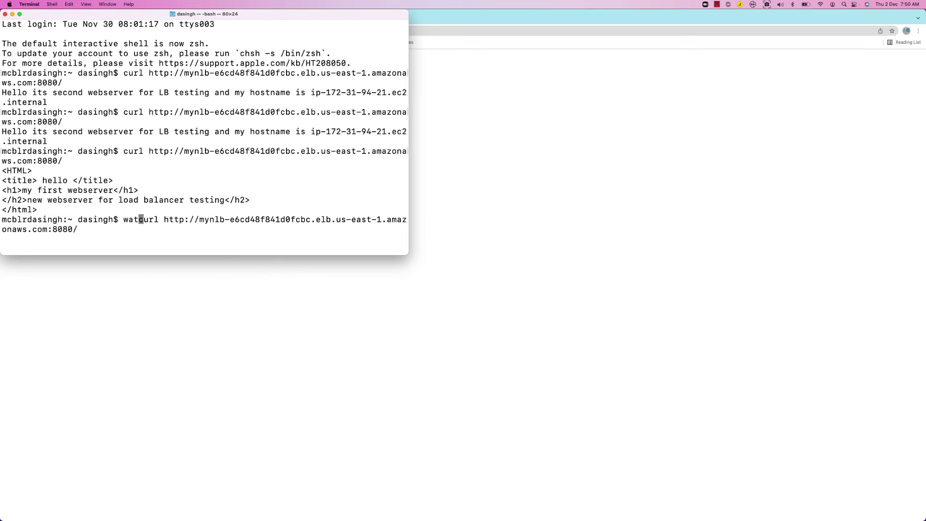
key(BackSpace)
key(BackSpace)
key(BackSpace)
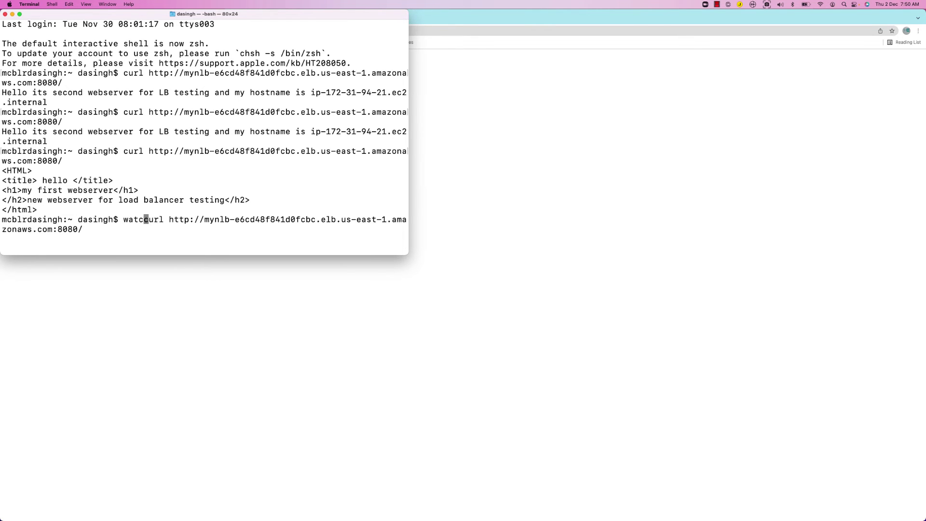
text(h)
key(Right)
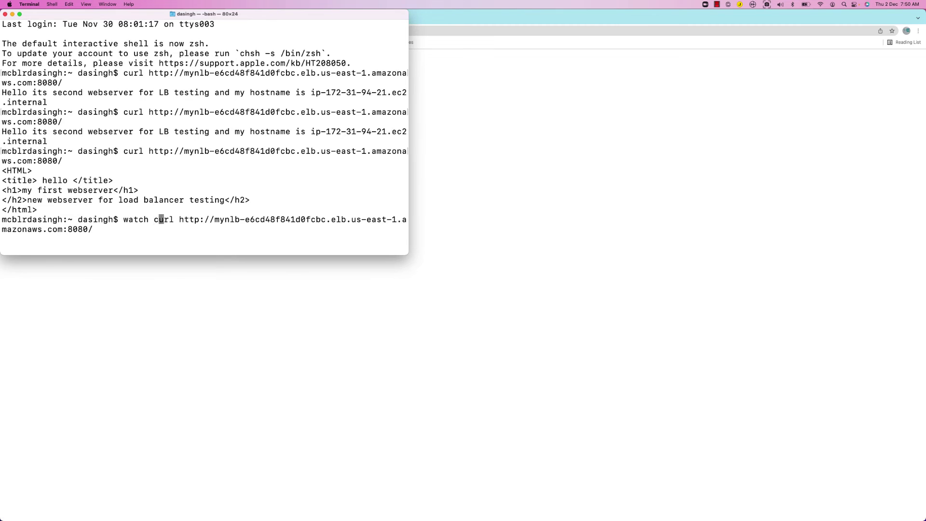
key(ctrl+e)
key(BackSpace)
key(Return)
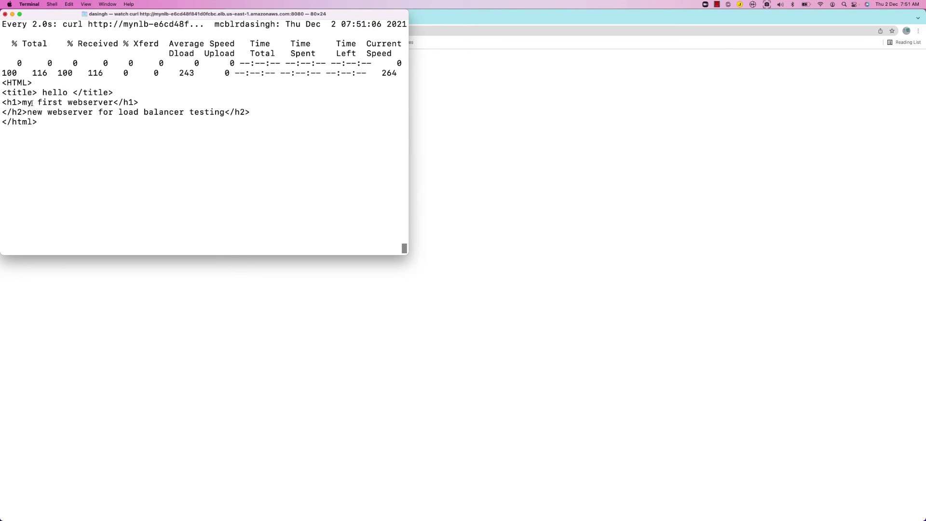
drag(22, 102, 113, 103)
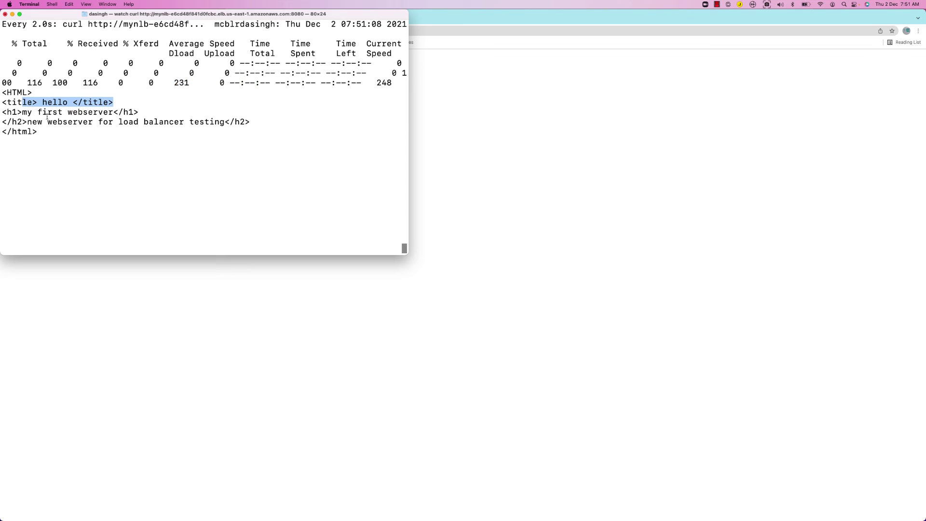
Enlarge the Terminal window, compare the alternating web server responses, and stop the repeating curl command
click(17, 140)
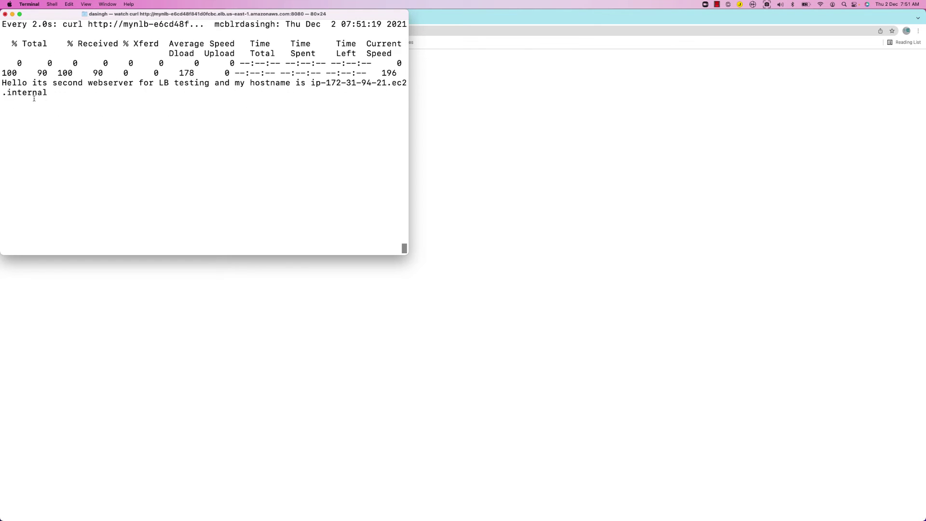
drag(70, 108, 4, 82)
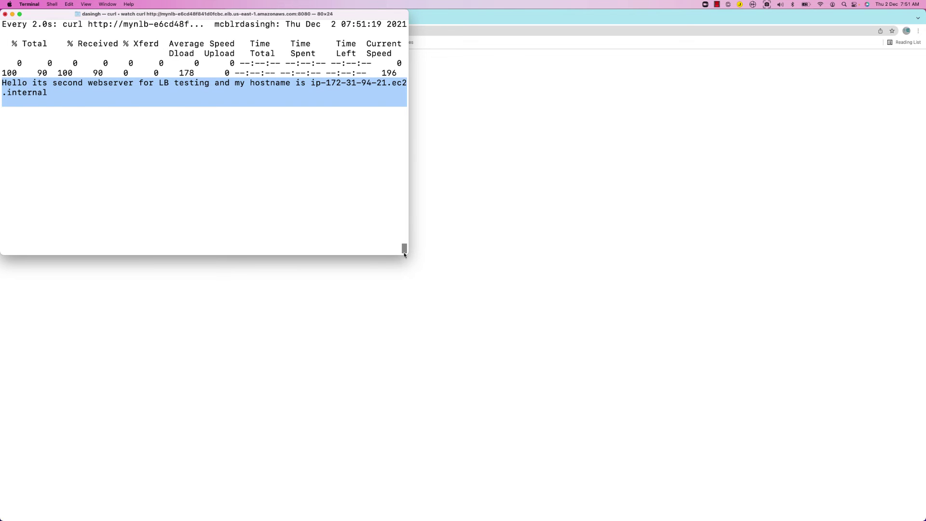
drag(647, 349, 687, 358)
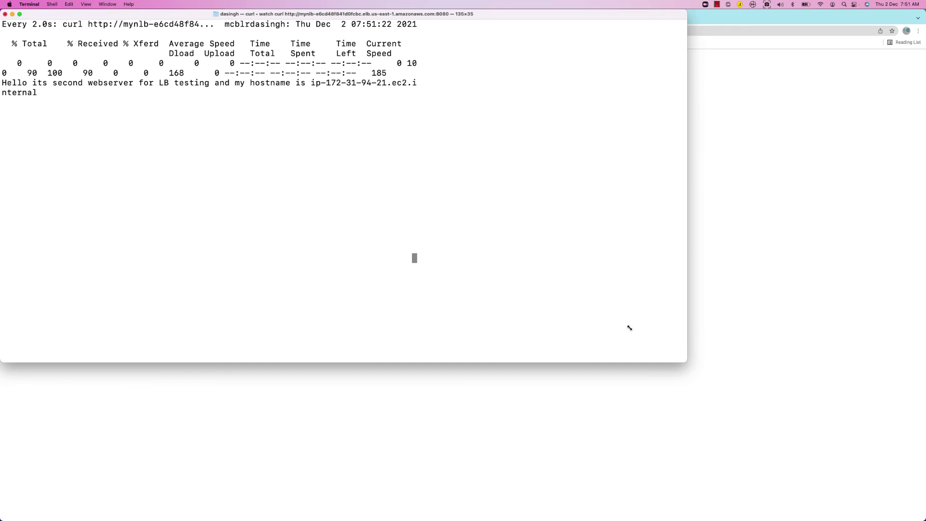
drag(47, 126, 8, 83)
click(101, 214)
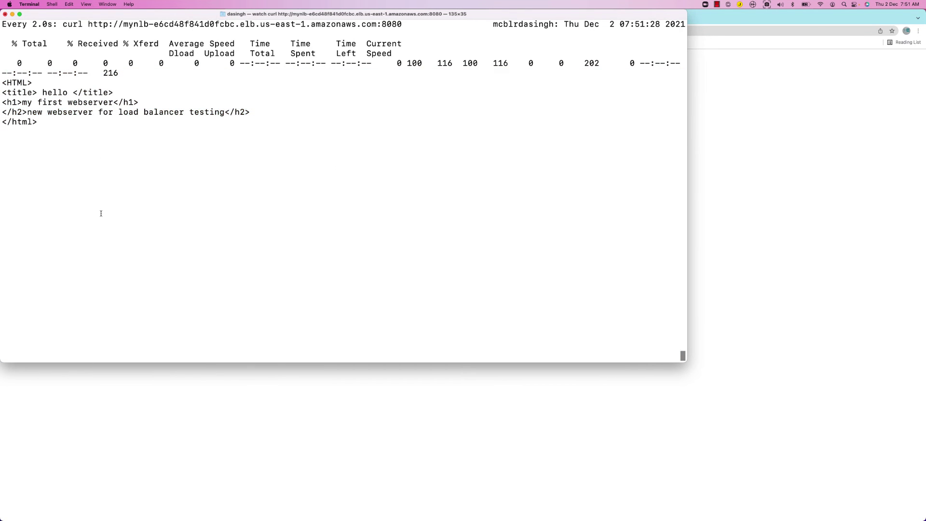
key(ctrl+c)
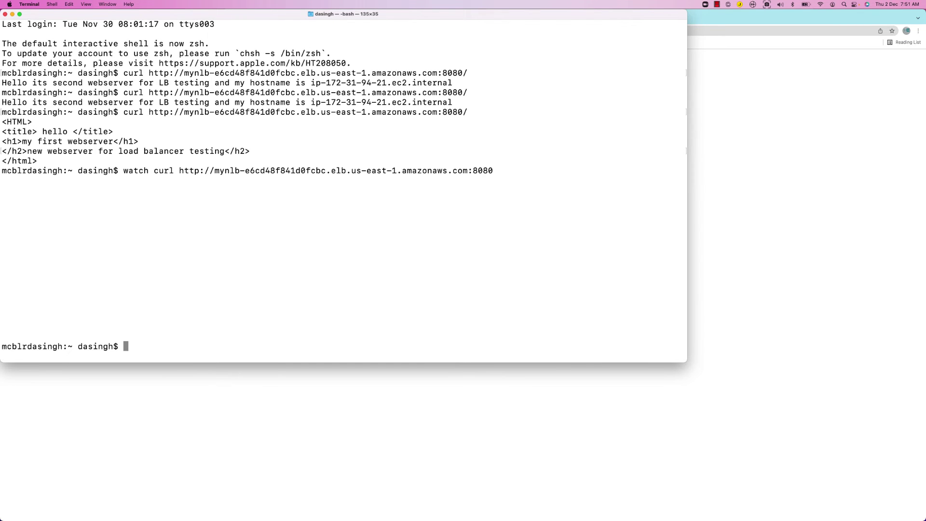
Switch to the EC2 console in Chrome and review MYNLB's description down to its attributes
key(super+Tab)
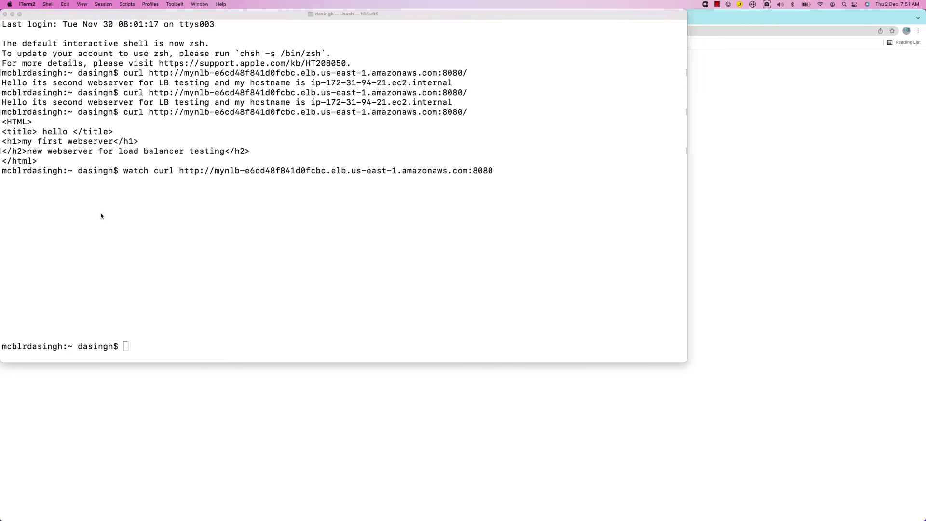
click(794, 144)
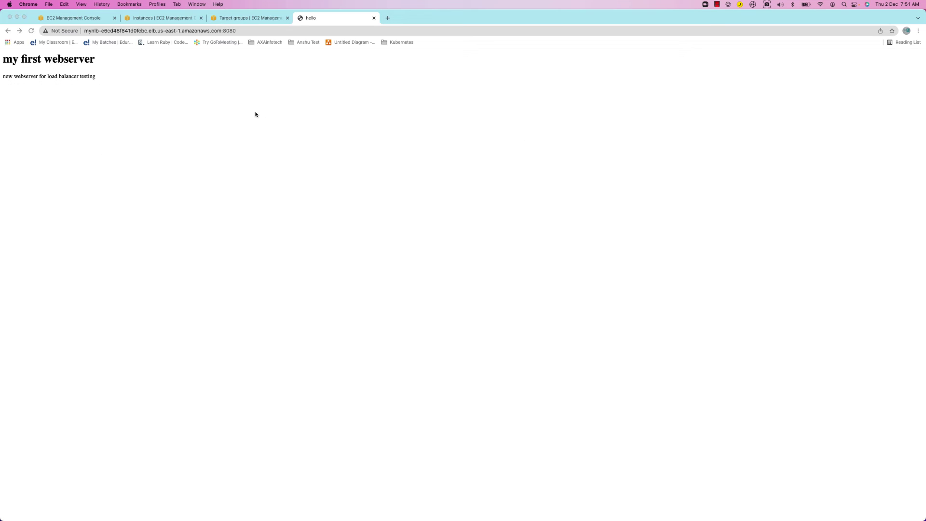
click(97, 19)
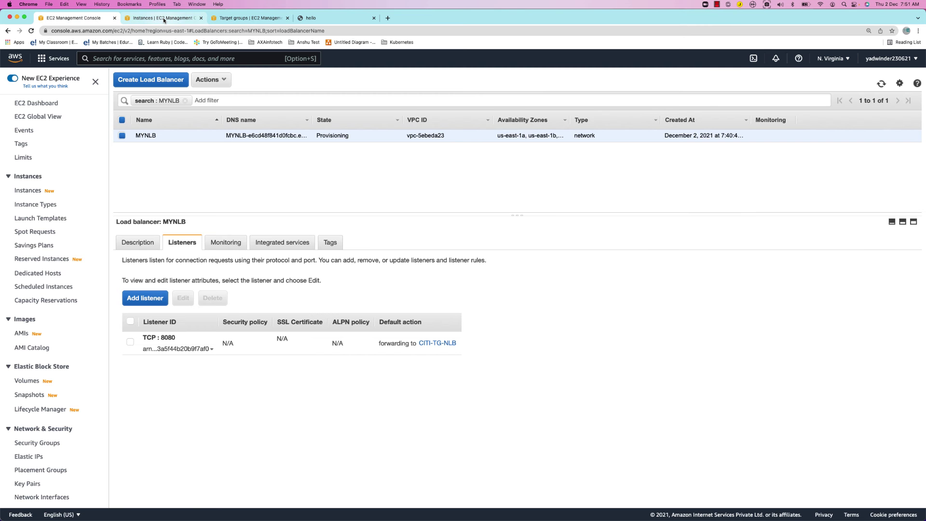
click(164, 18)
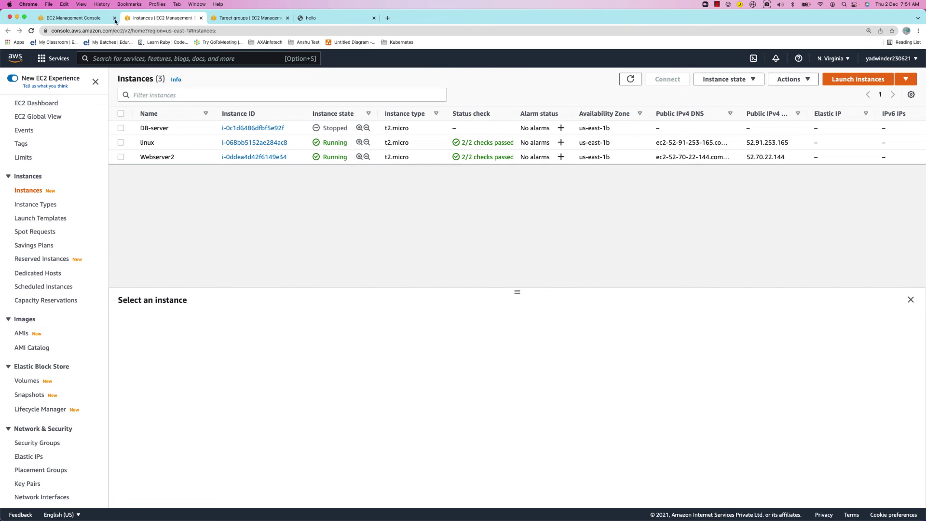
key(ctrl+shift+Tab)
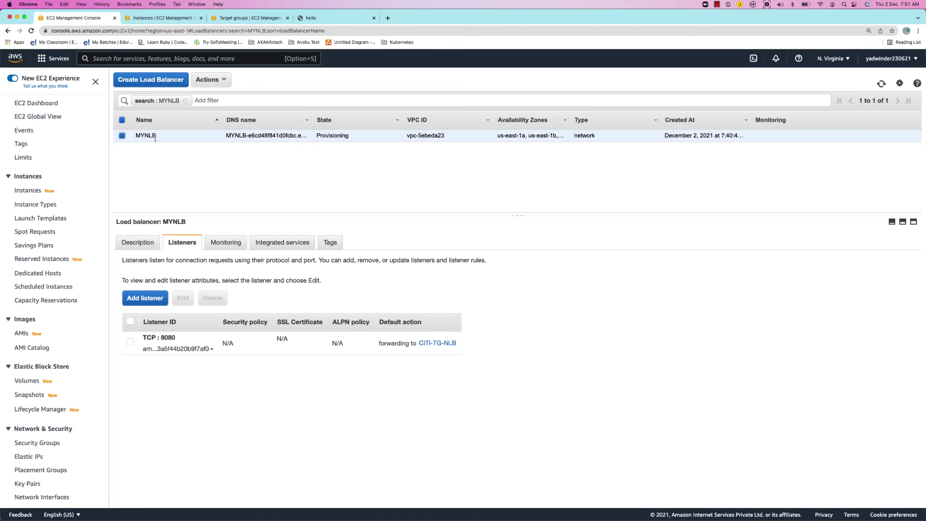
click(131, 242)
scroll(201, 307, down, 5)
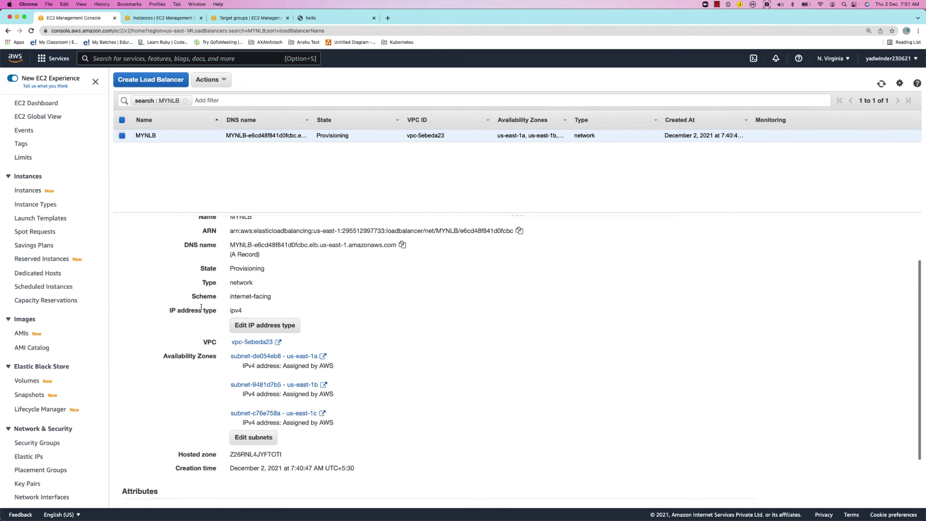
scroll(201, 307, down, 1)
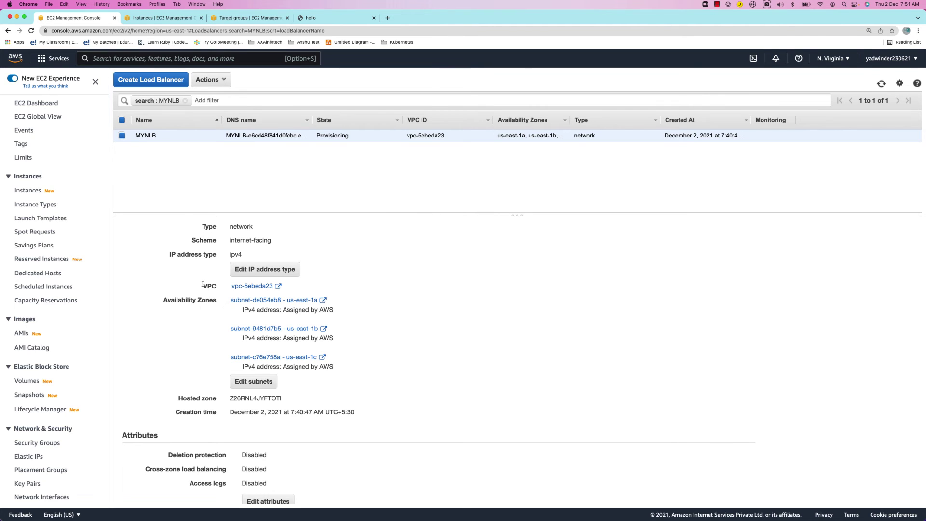
Inspect MYNLB's IP address type options and its Availability Zone subnet settings without saving any change
click(264, 273)
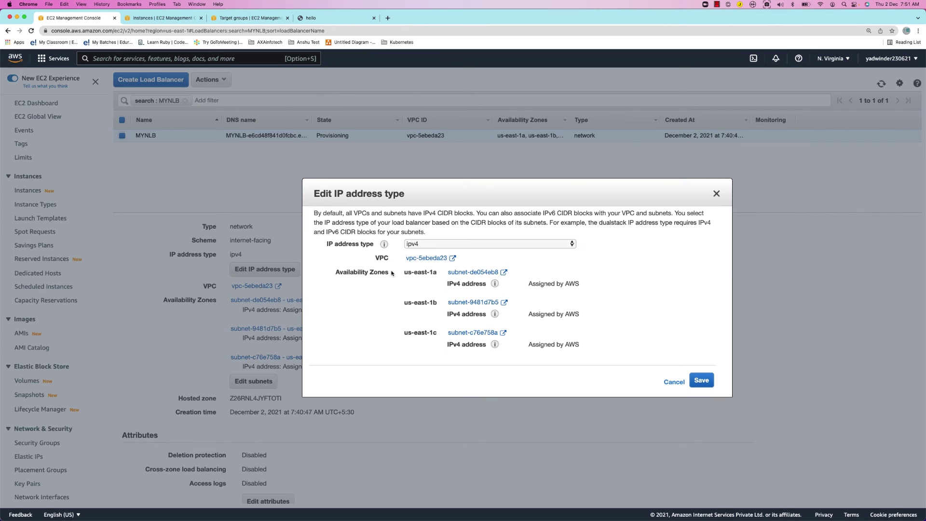
click(421, 245)
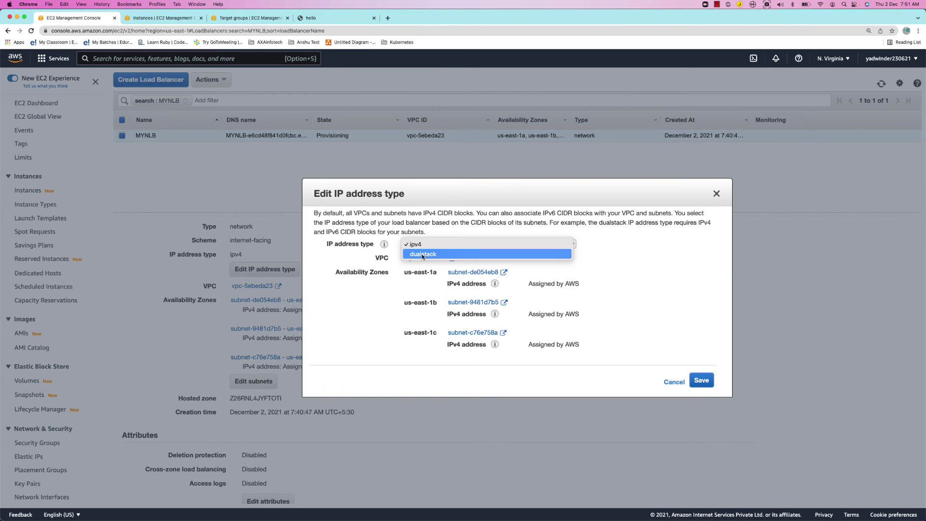
click(416, 244)
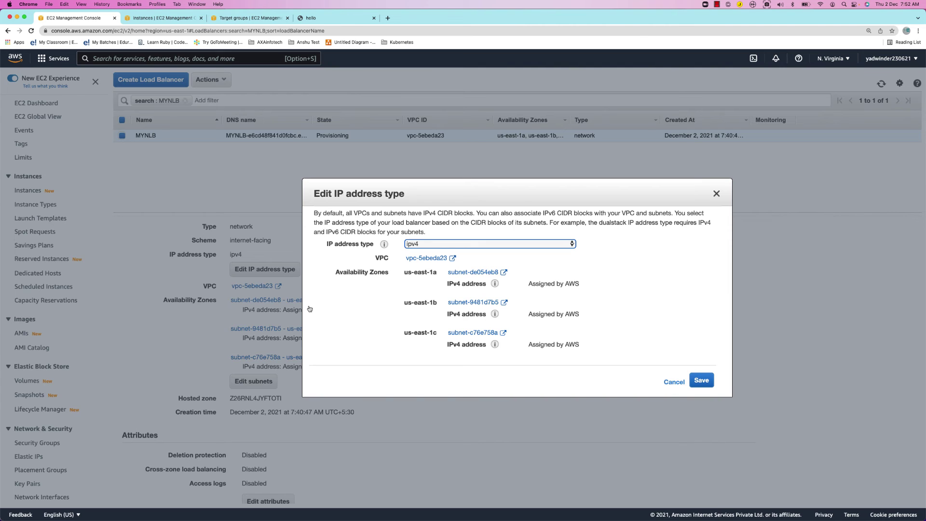
click(290, 313)
scroll(232, 323, down, 1)
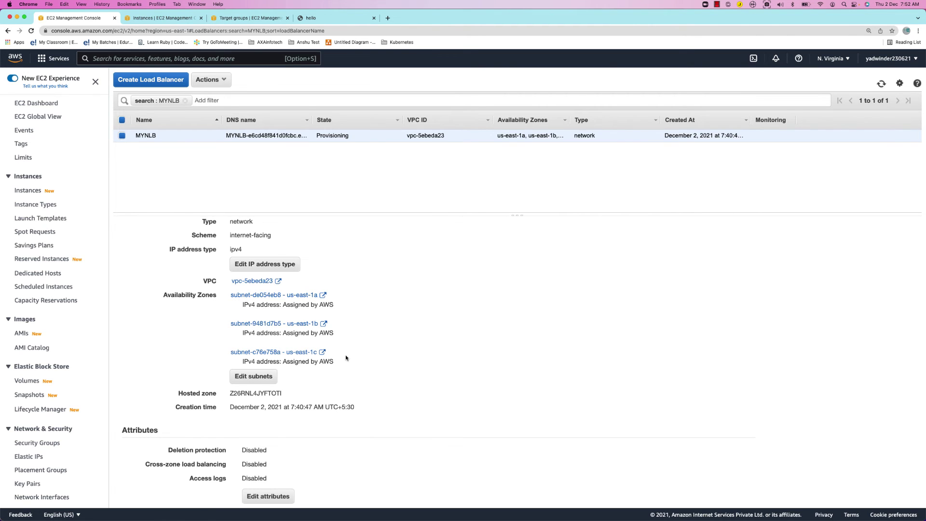
click(256, 379)
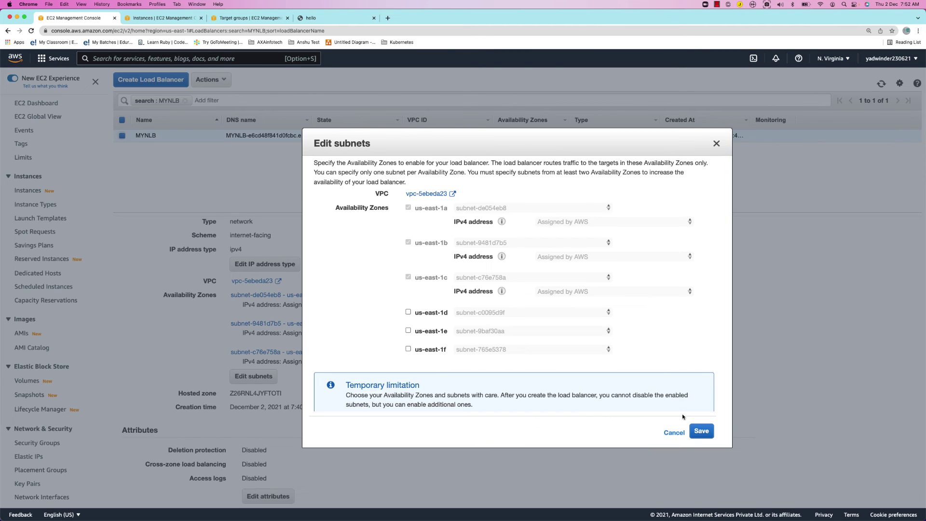
click(672, 432)
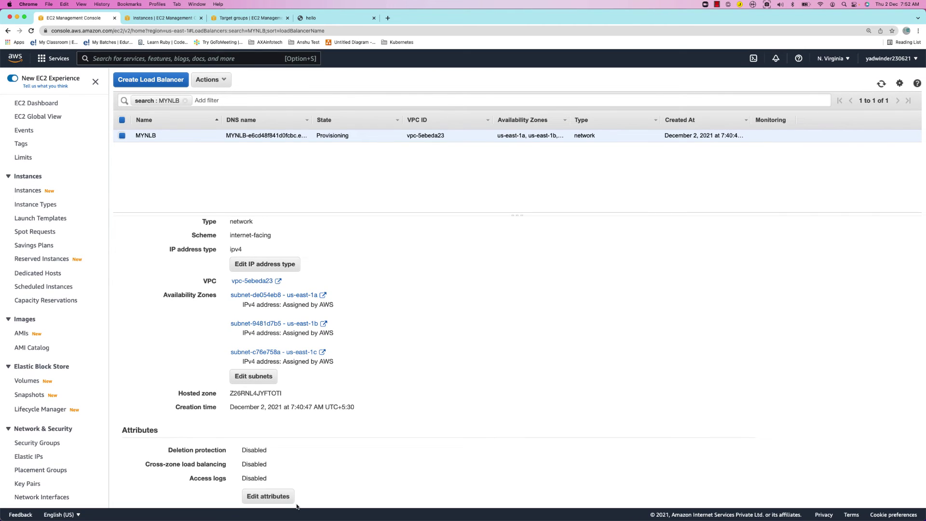
Enable deletion protection in MYNLB's attributes and save the setting
click(278, 501)
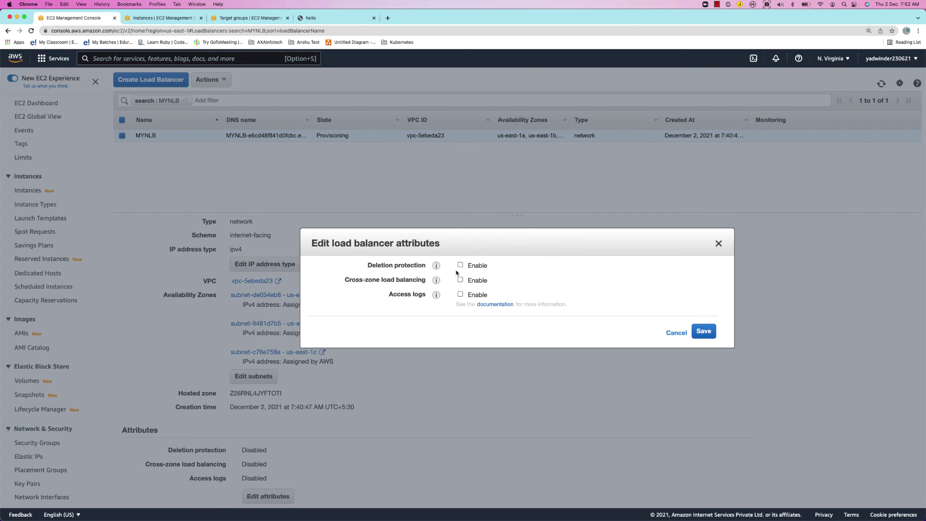
click(460, 266)
click(460, 266)
click(703, 331)
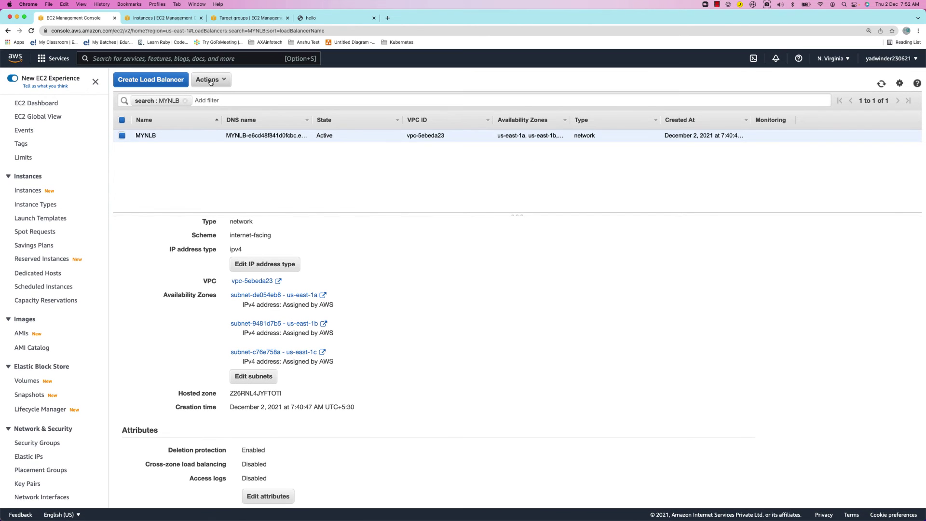
Try to delete the MYNLB load balancer while deletion protection is on, and dismiss the deletion dialog
click(210, 82)
click(209, 171)
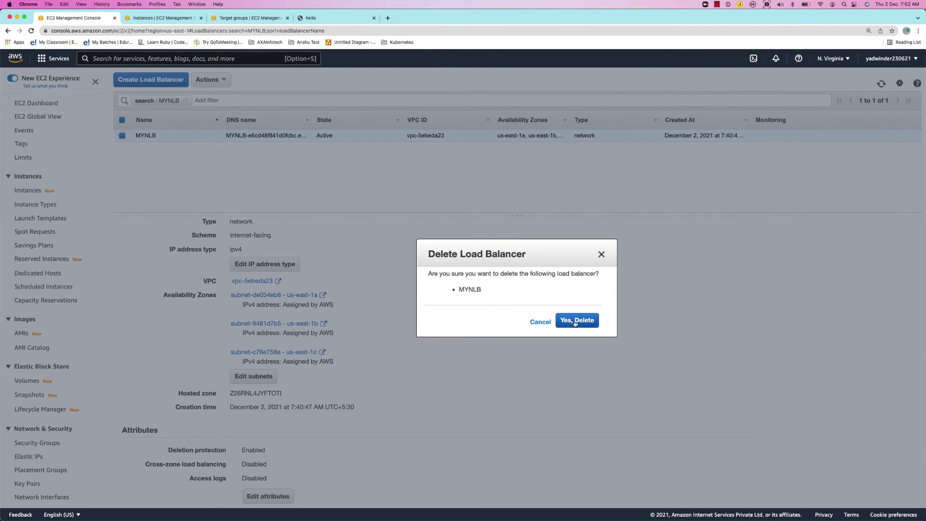
click(577, 322)
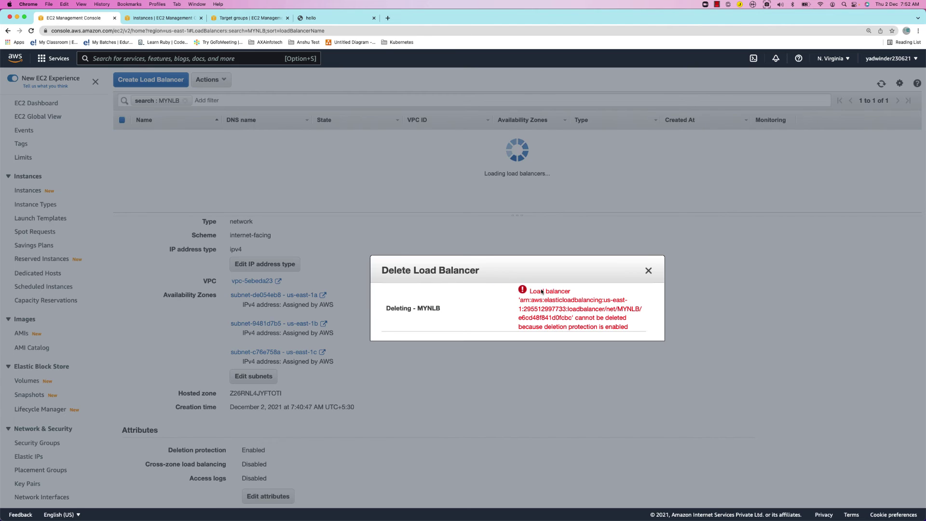
drag(628, 327, 545, 326)
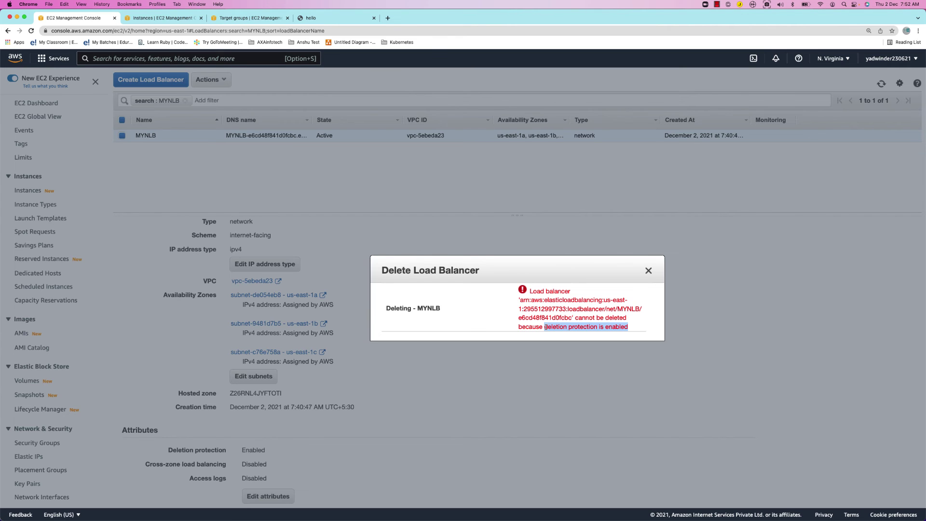
click(648, 271)
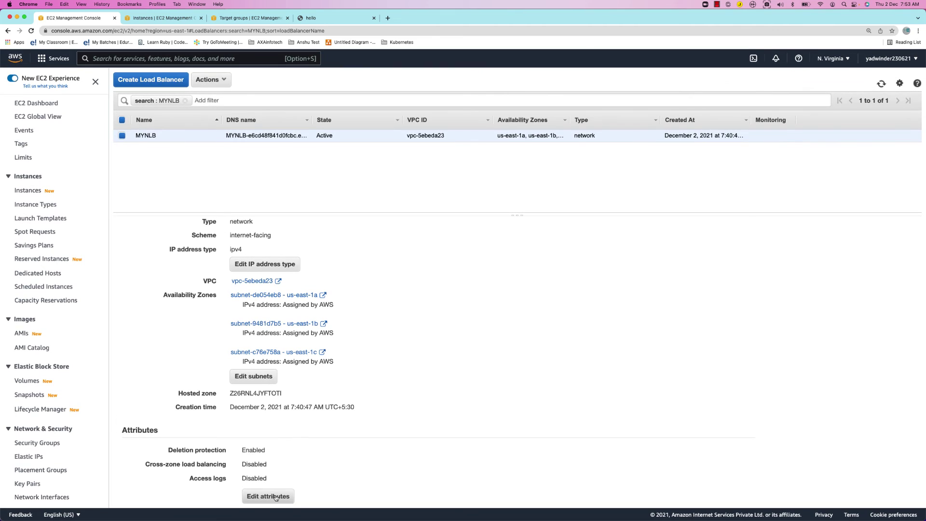
Preview MYNLB's attributes with deletion protection off and access logs and cross-zone load balancing enabled, and discard the changes
click(276, 497)
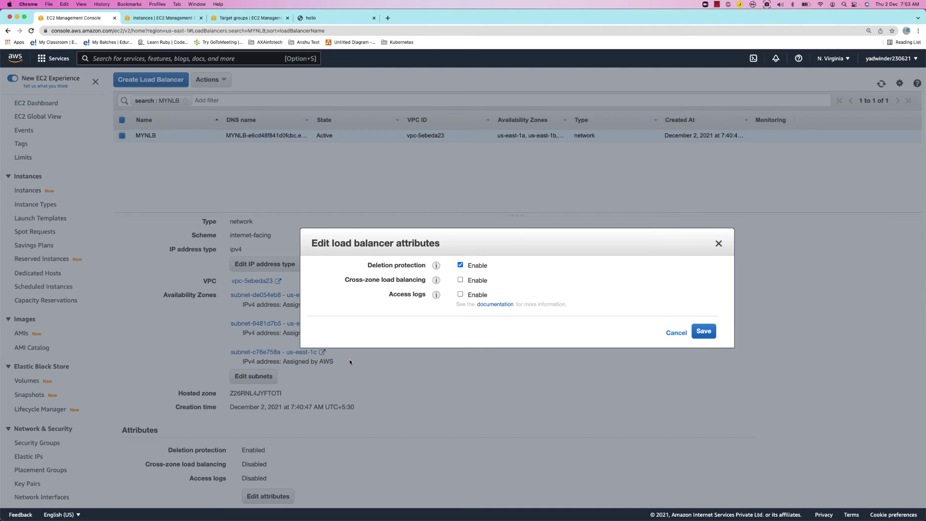
click(460, 265)
click(461, 295)
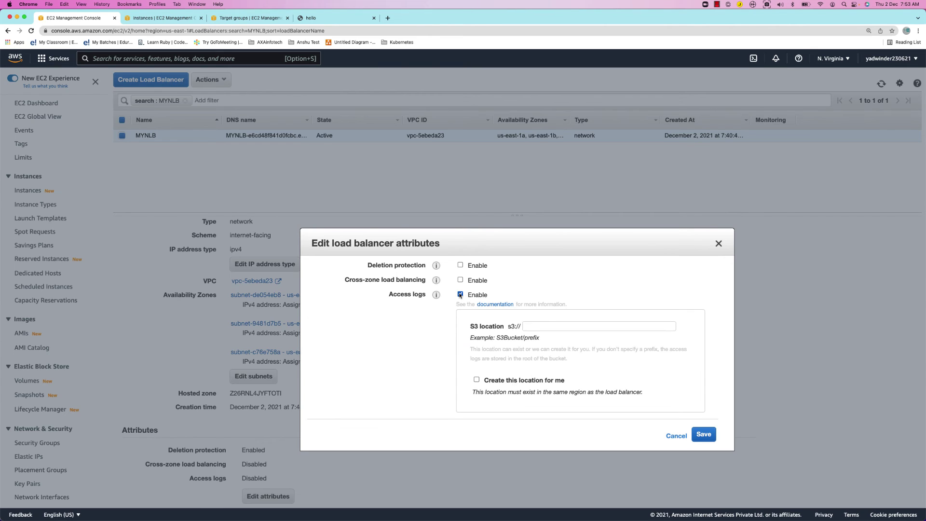
click(547, 327)
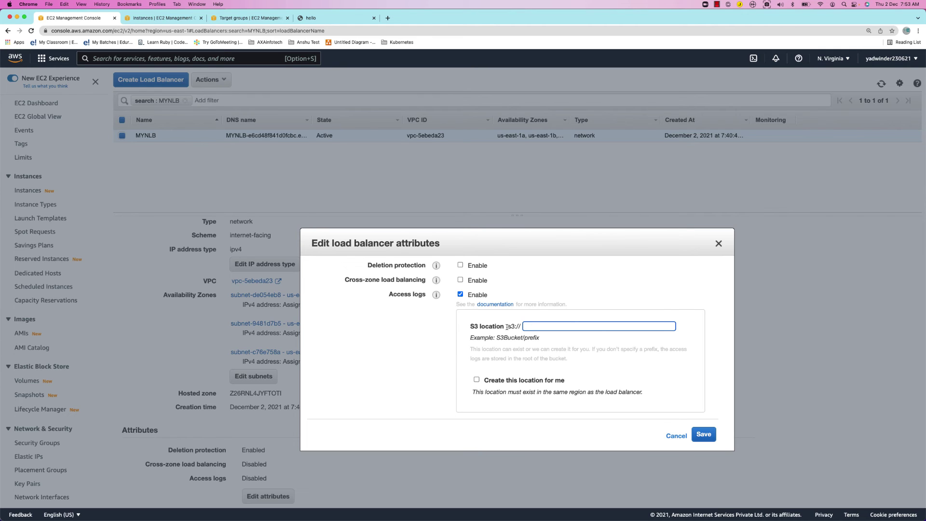
scroll(519, 331, down, 1)
click(461, 280)
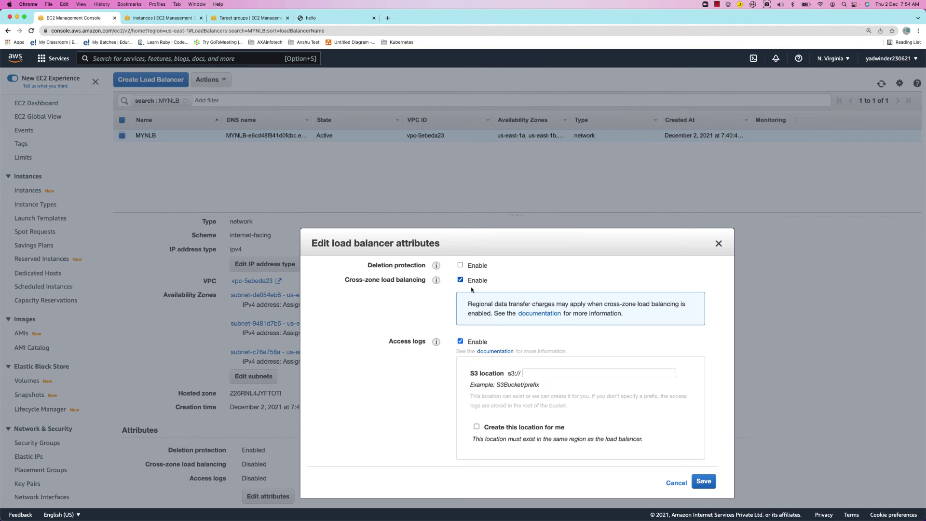
click(675, 483)
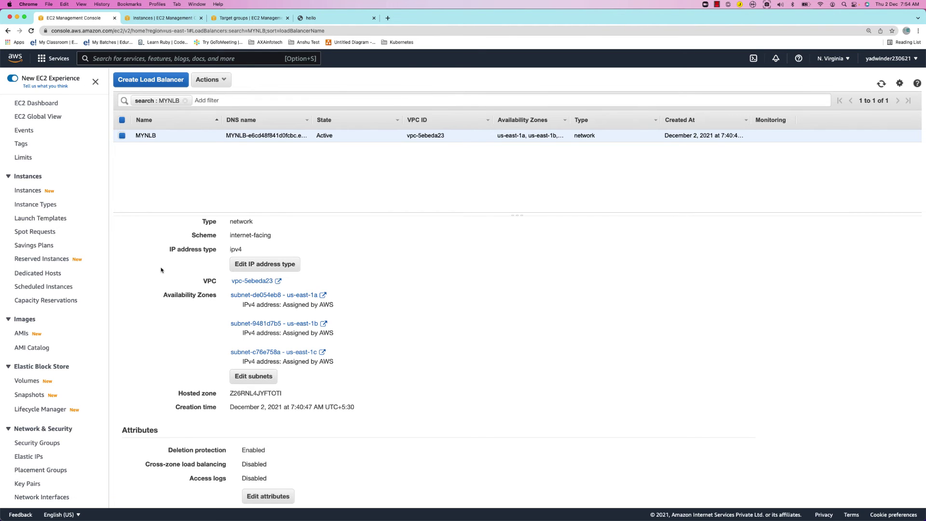
Go to MYNLB's listeners and open the form for adding another listener
scroll(192, 258, up, 3)
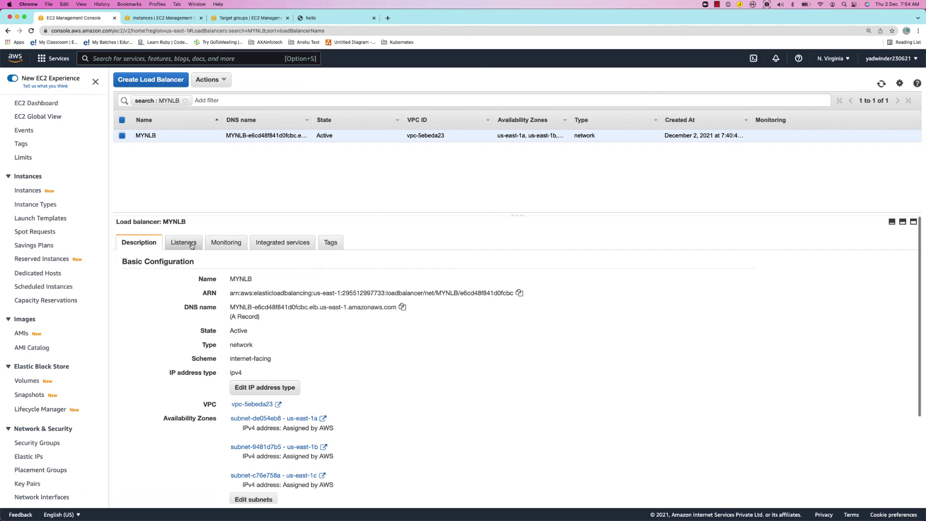
click(187, 245)
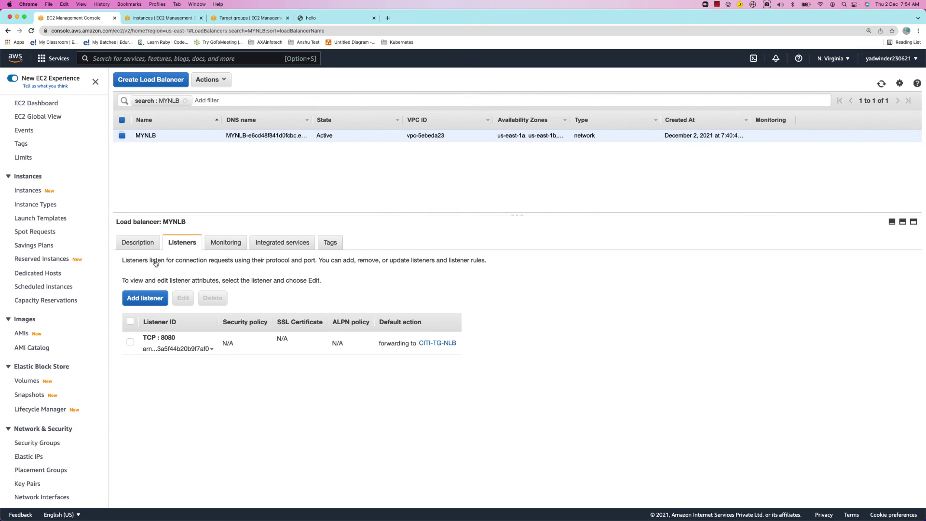
click(141, 300)
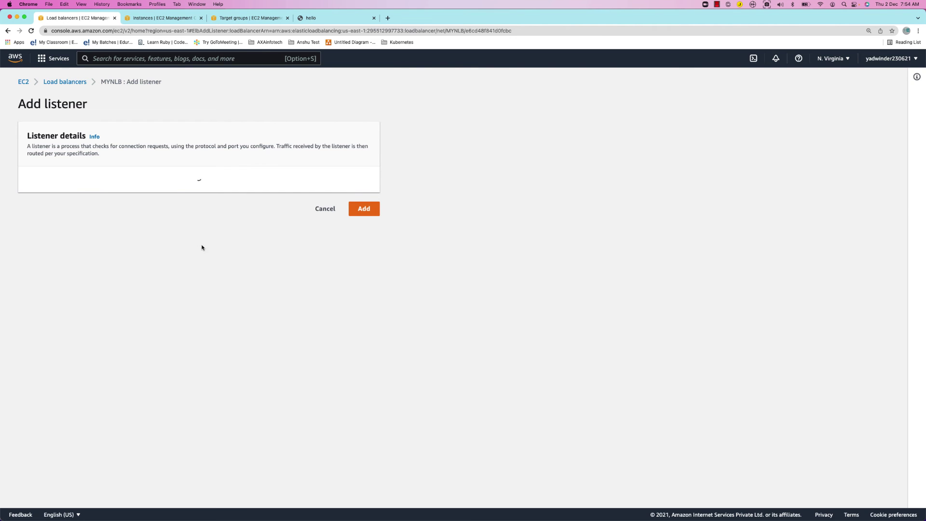
Switch to draw.io and examine the NLB's port 8080 connection and its target group in the ELB diagram
key(super+Tab)
click(347, 261)
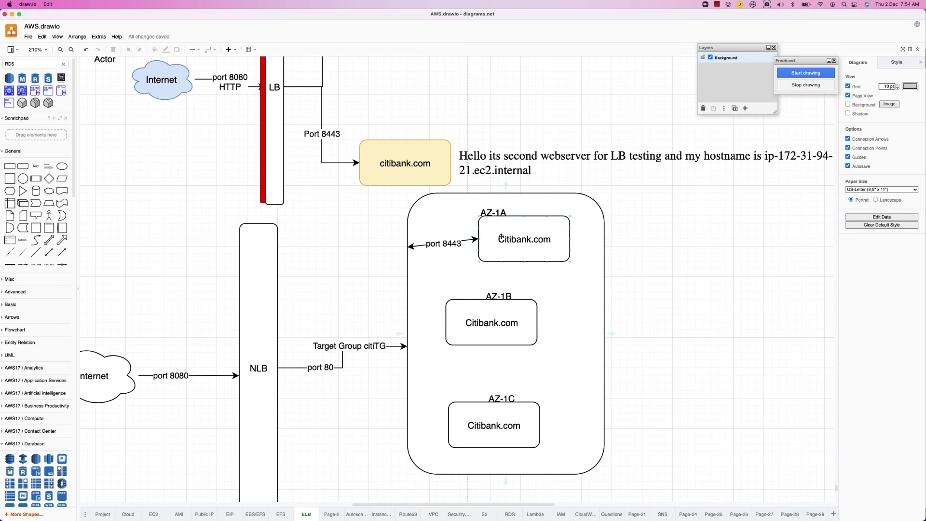
click(170, 376)
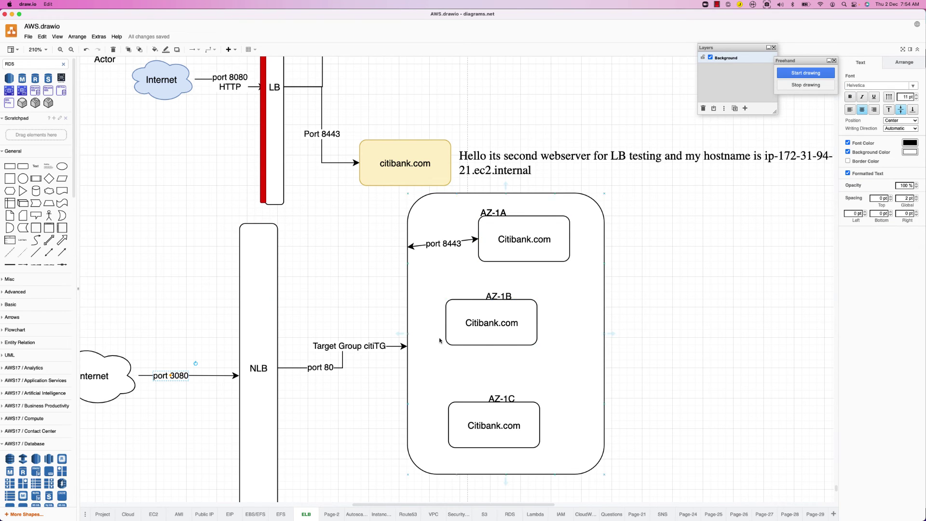
click(385, 193)
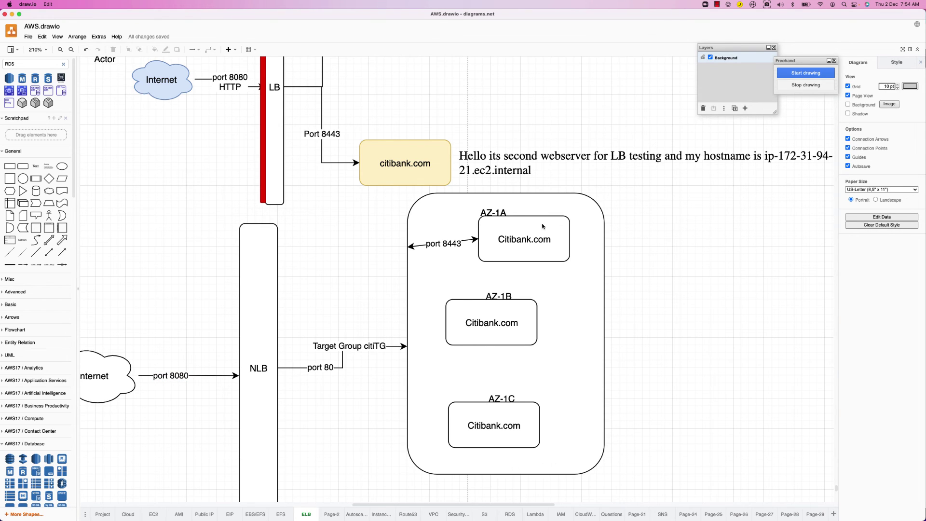
Duplicate the citiTG target group container with its three Citibank.com instances and place the copy below the original
drag(542, 226, 621, 486)
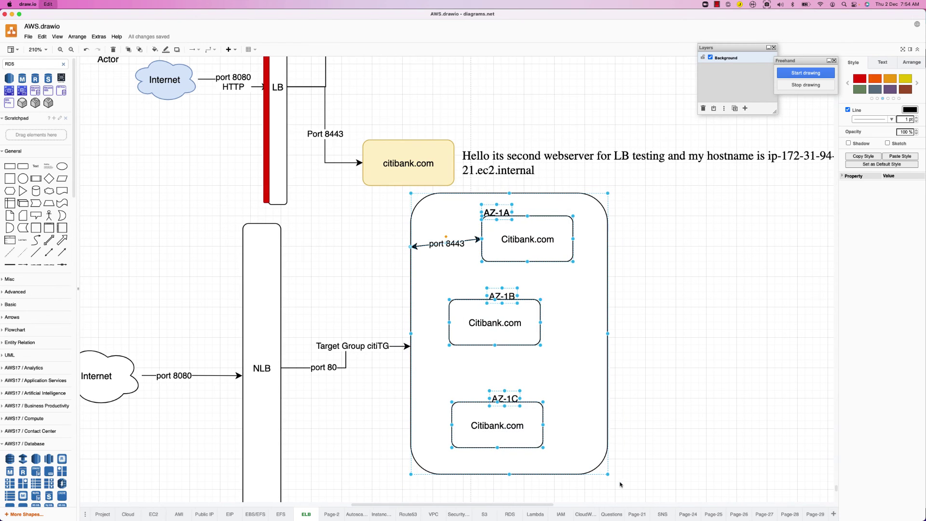
key(super+d)
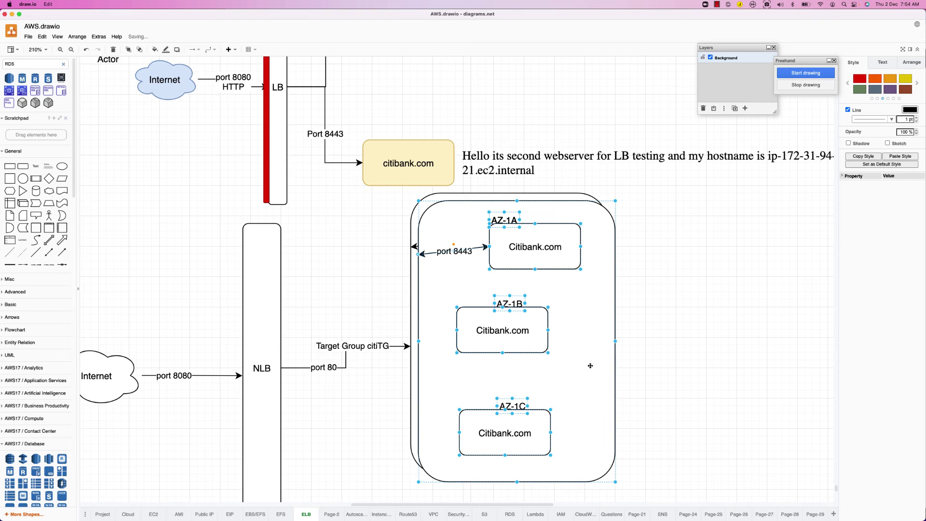
drag(581, 427, 314, 501)
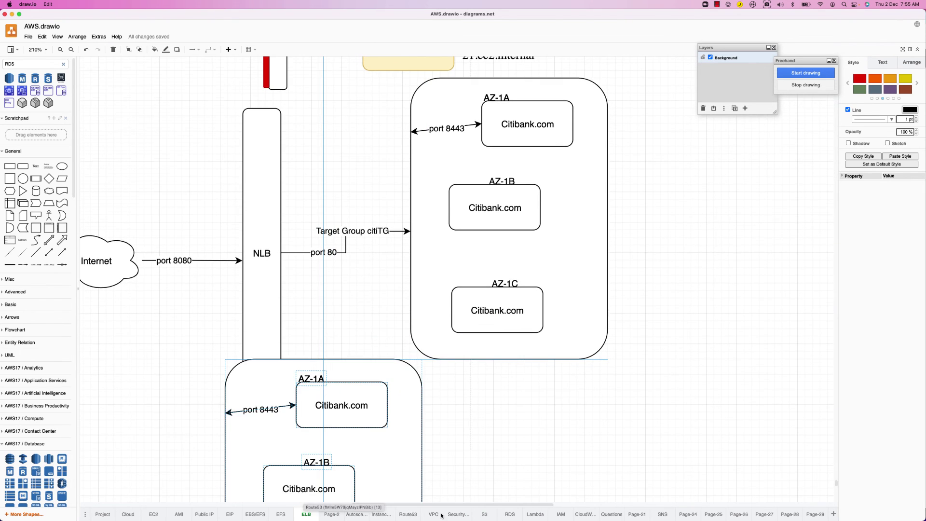
drag(441, 515, 571, 516)
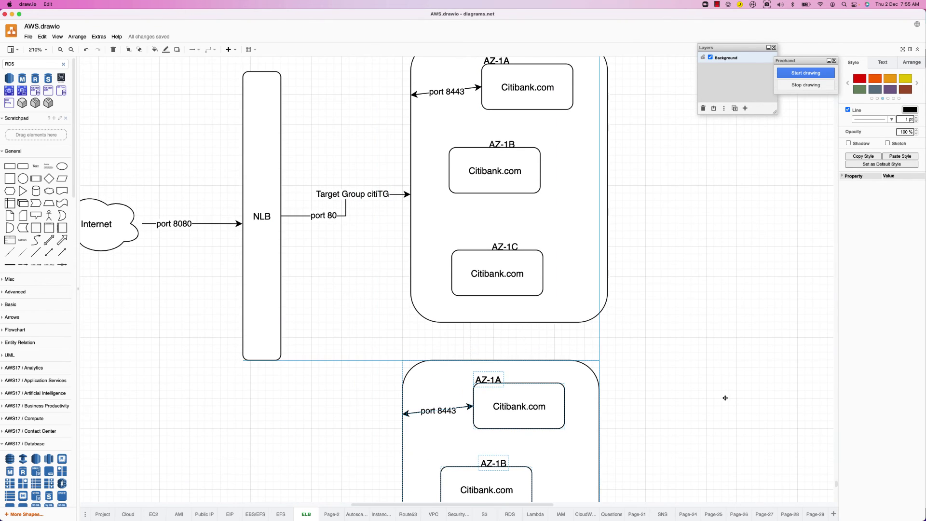
click(333, 369)
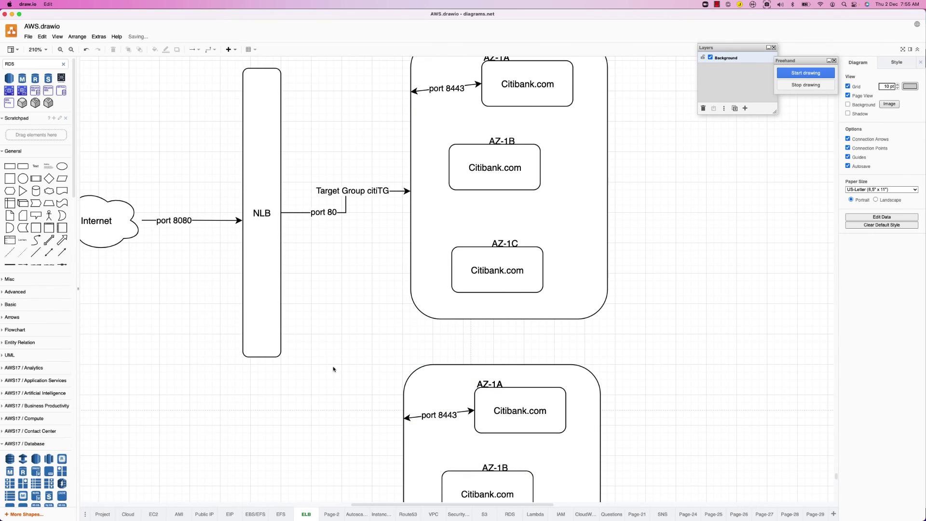
Rename the AZ-1A instance in the copied target group container to "tickets.citibank.com"
double_click(522, 411)
click(494, 411)
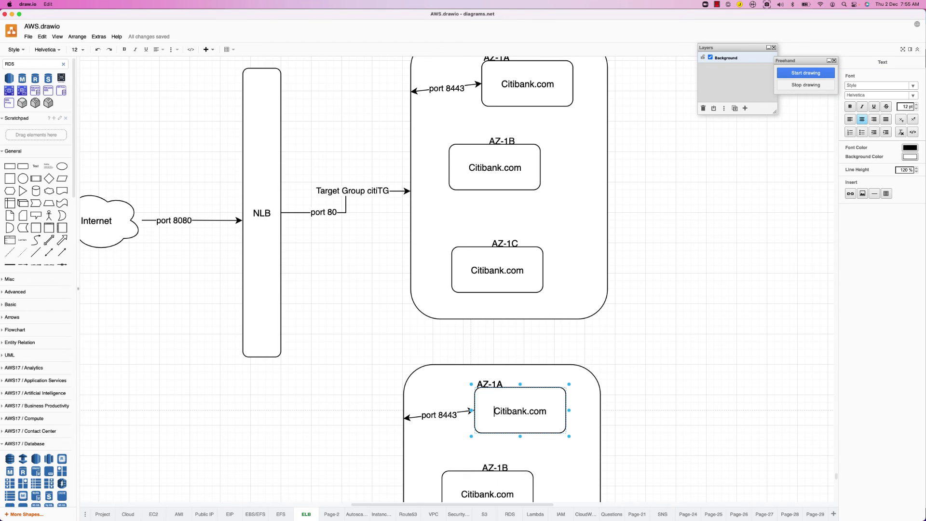
text(tickets)
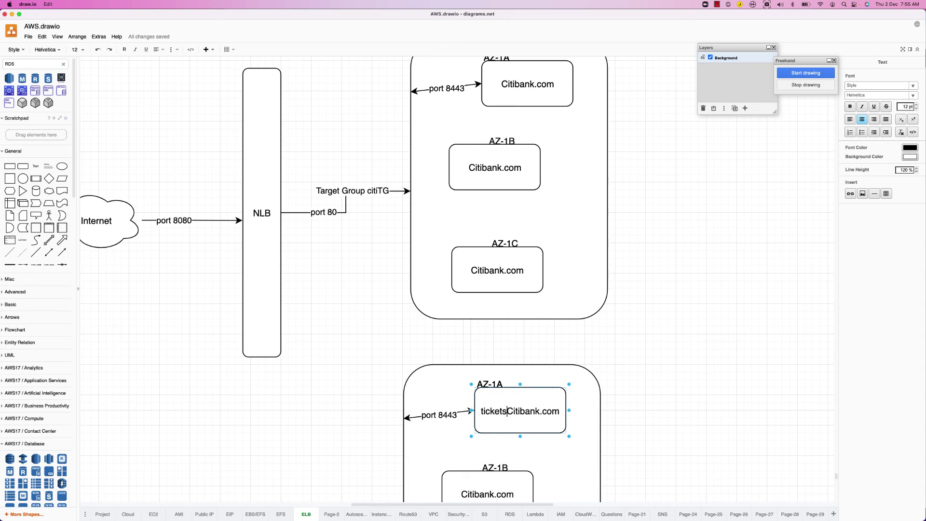
text(.)
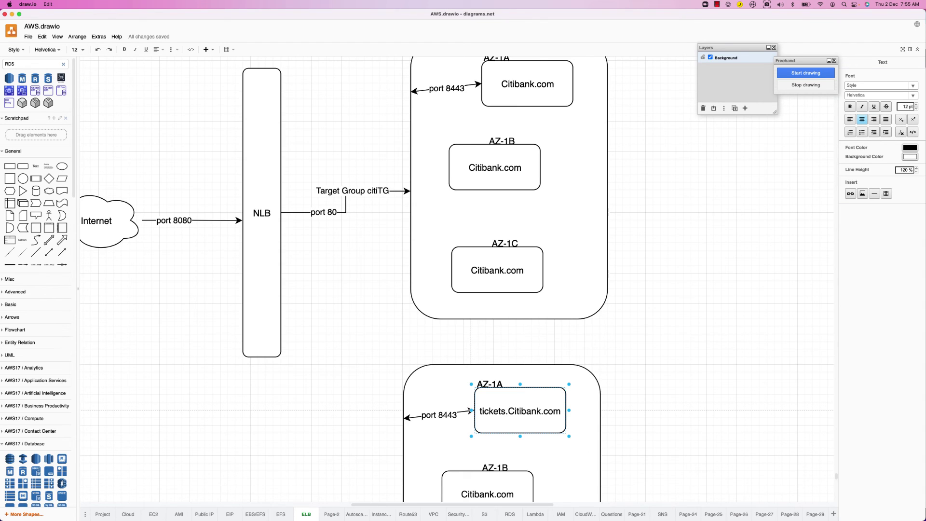
key(Delete)
text(c)
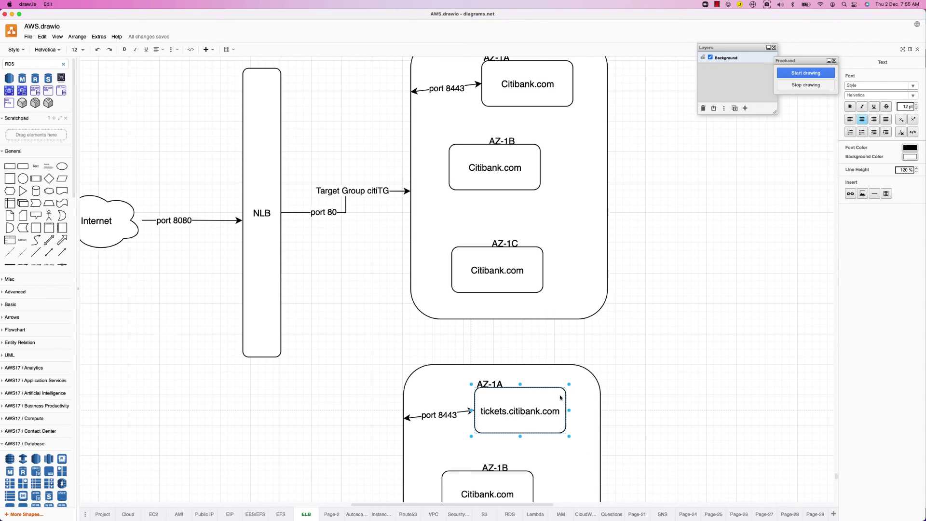
click(292, 295)
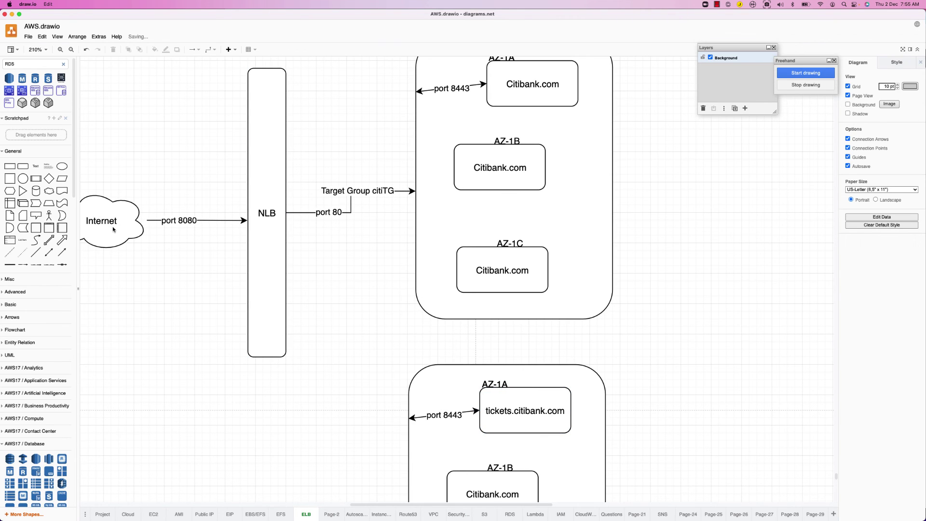
Connect the bottom of the NLB to the copied target group container with an arrow labelled "tickets-TG"
click(272, 299)
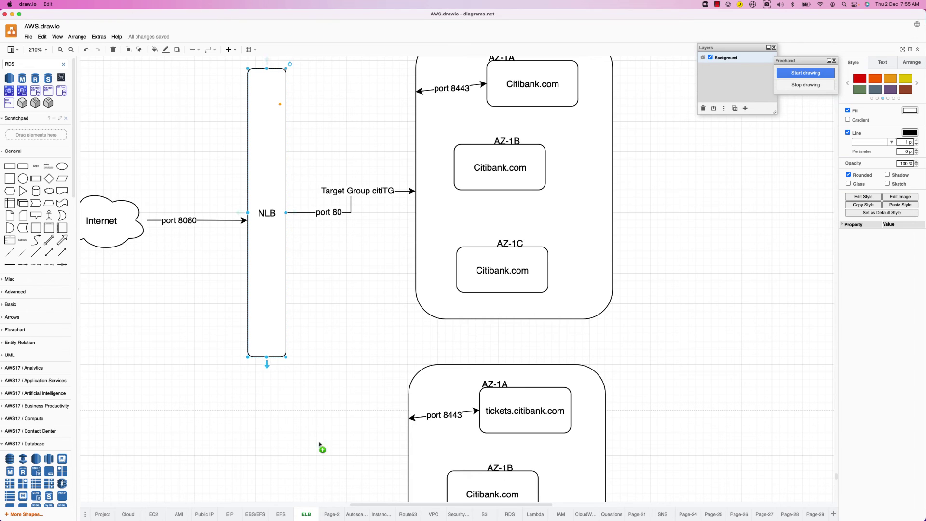
drag(320, 444, 409, 485)
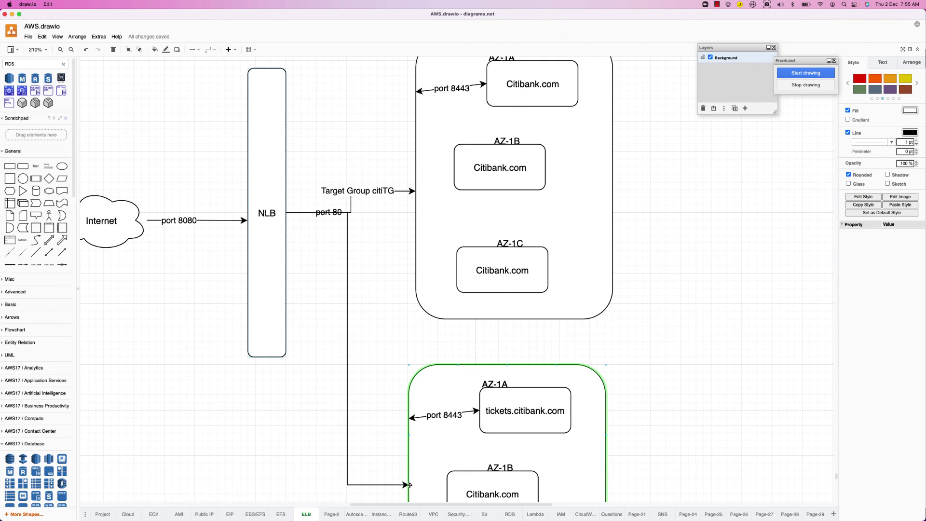
click(306, 212)
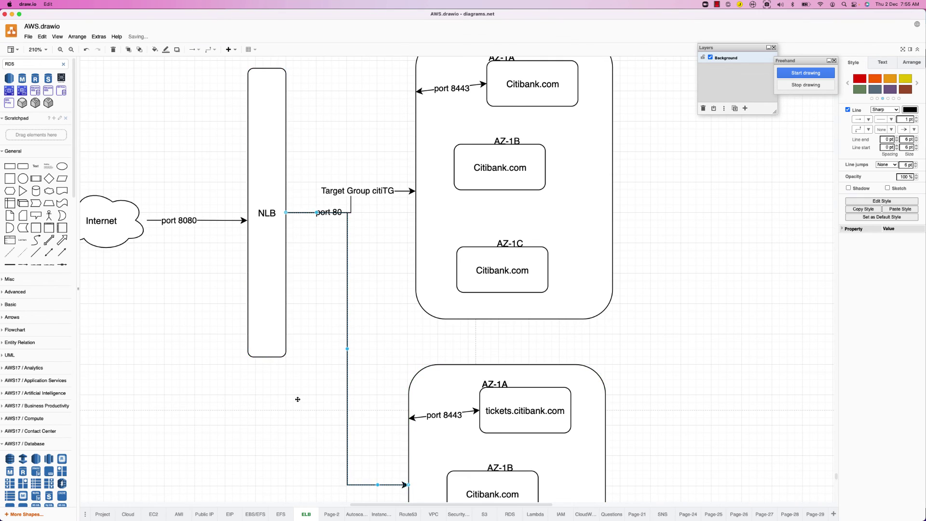
drag(299, 435, 313, 434)
double_click(312, 434)
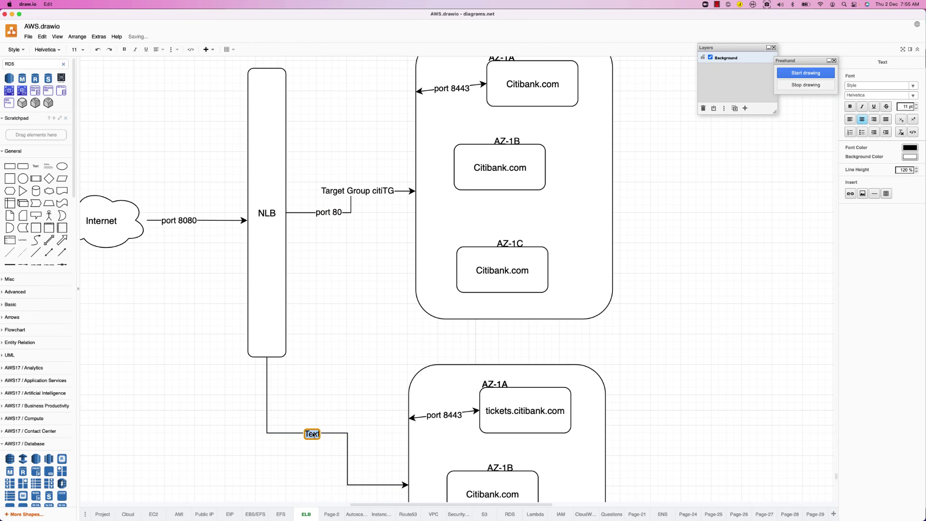
text(tickets-TG)
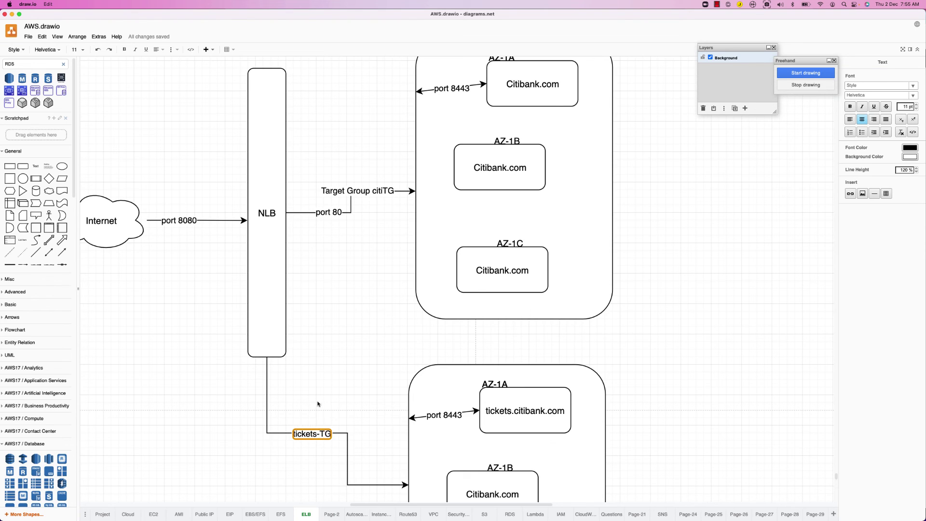
click(269, 293)
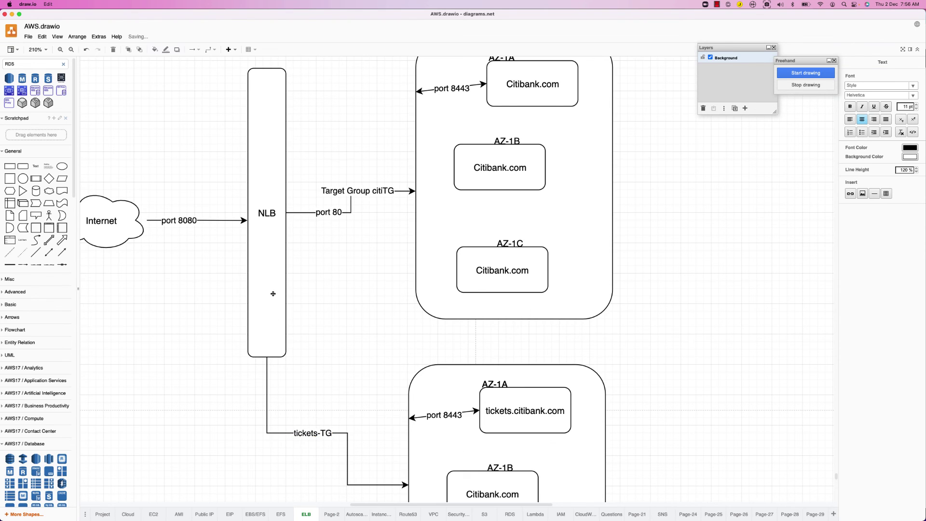
Draw a second arrow from the bottom of the Internet cloud to the lower part of the NLB
click(452, 432)
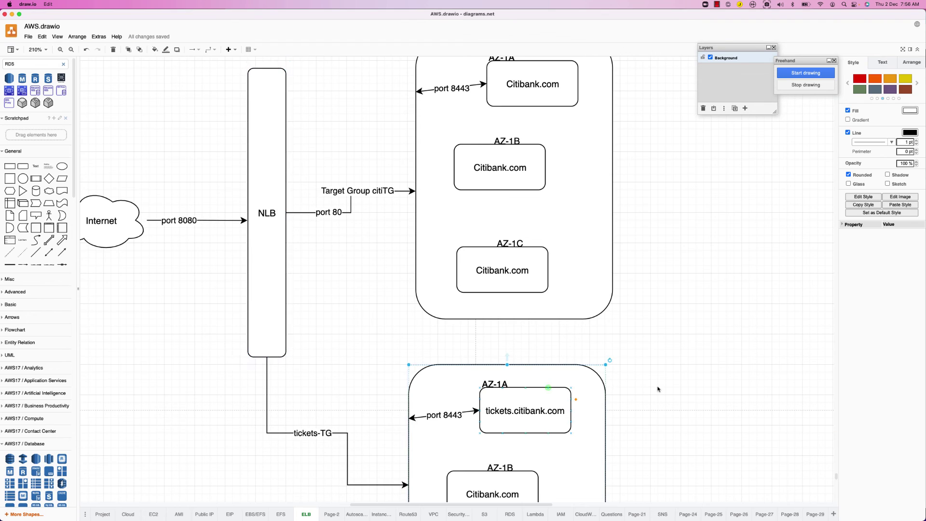
click(104, 229)
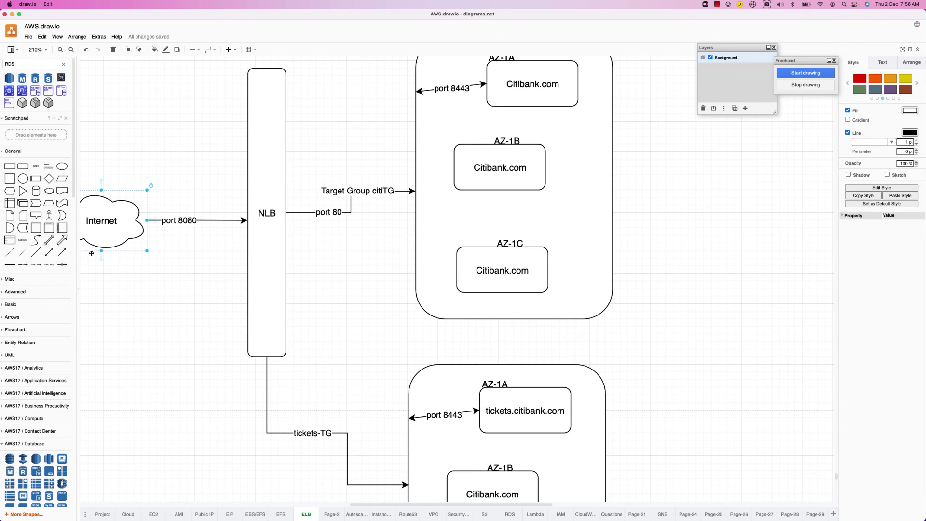
drag(241, 299, 246, 298)
click(157, 220)
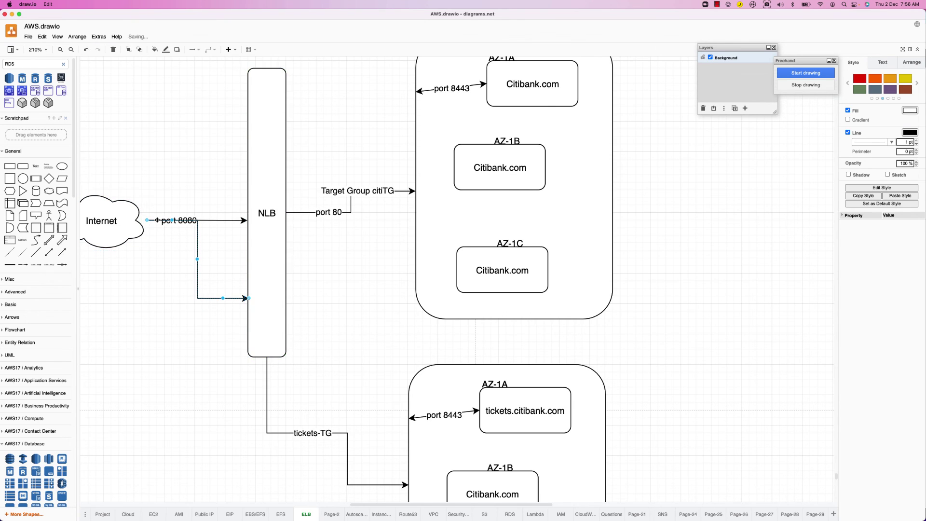
drag(153, 300, 151, 300)
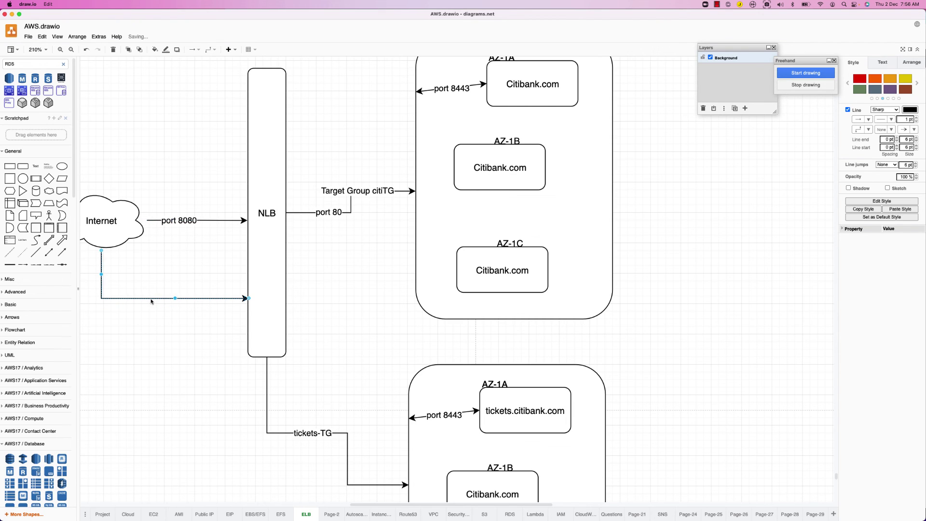
Label the new Internet-to-NLB arrow "port 8081" with "80" on a second line
double_click(151, 299)
text(po)
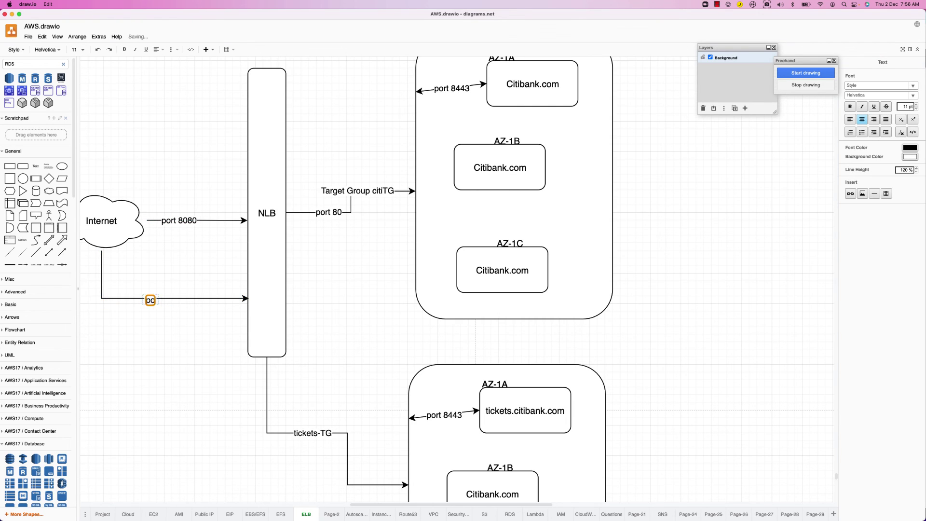
text(rt 8081)
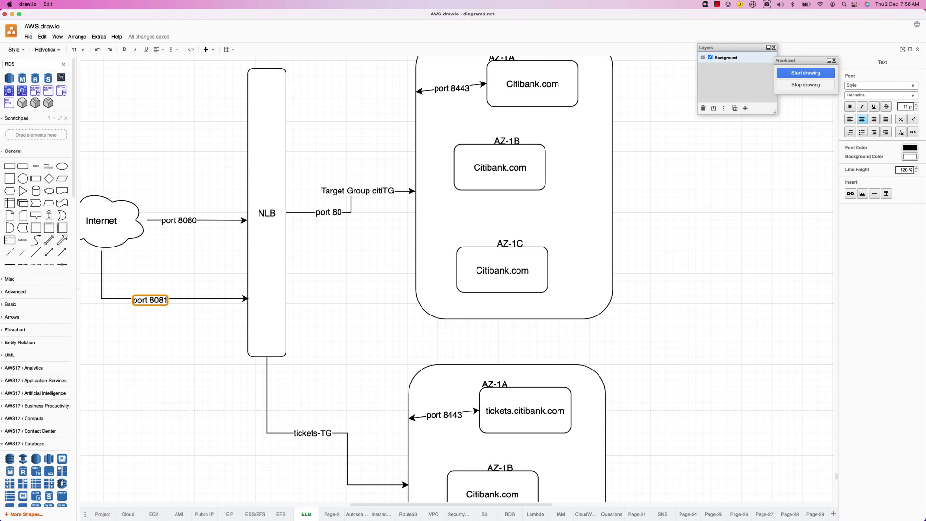
key(Return)
text(80)
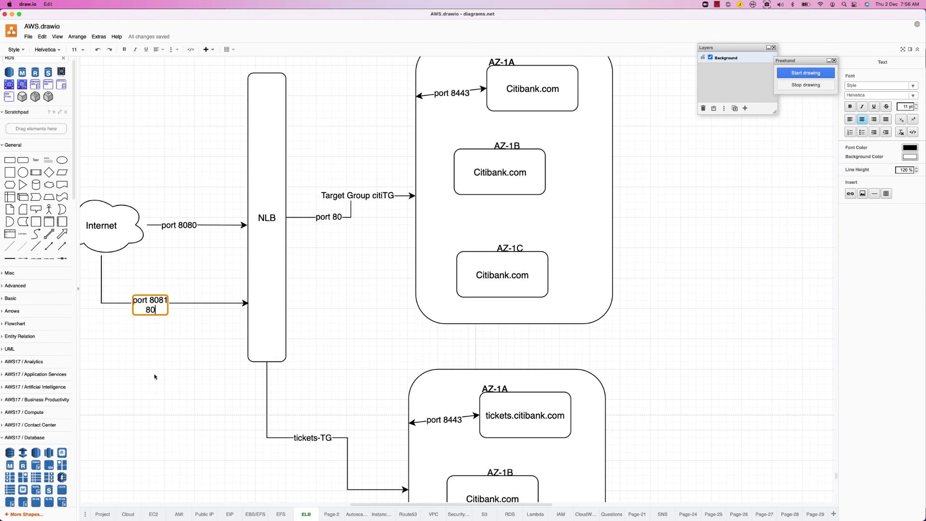
Switch to the AWS console in Chrome and add a TCP listener on port 8081 to MYNLB forwarding to CITI-TG-NLB
key(super+Tab)
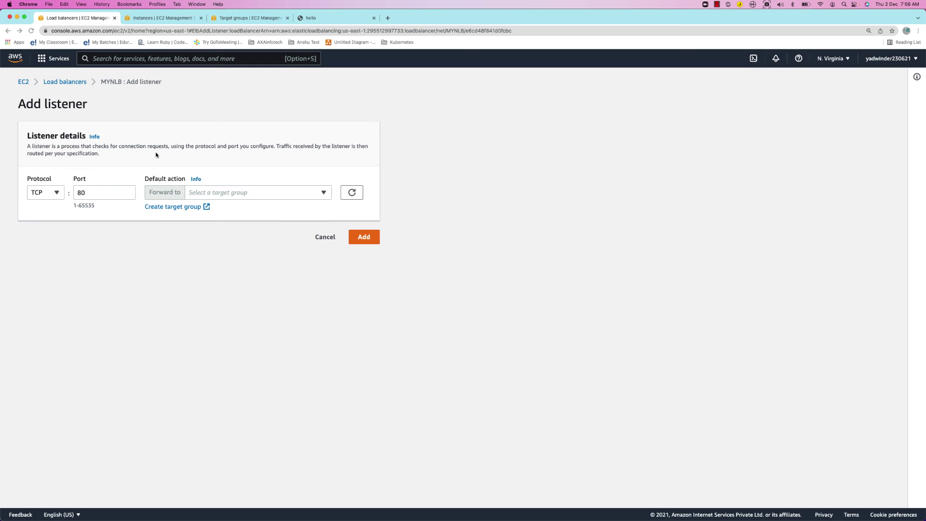
click(368, 238)
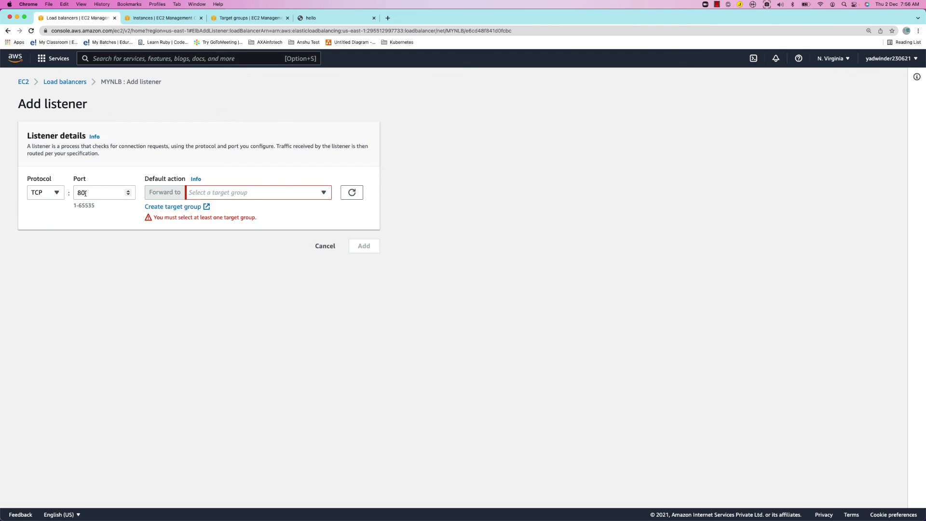
click(128, 192)
text(81)
click(238, 193)
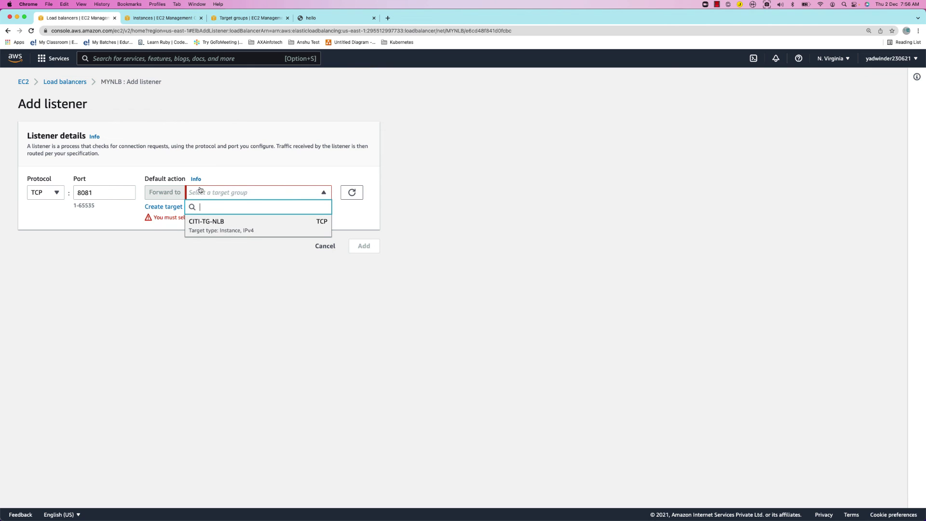
click(212, 223)
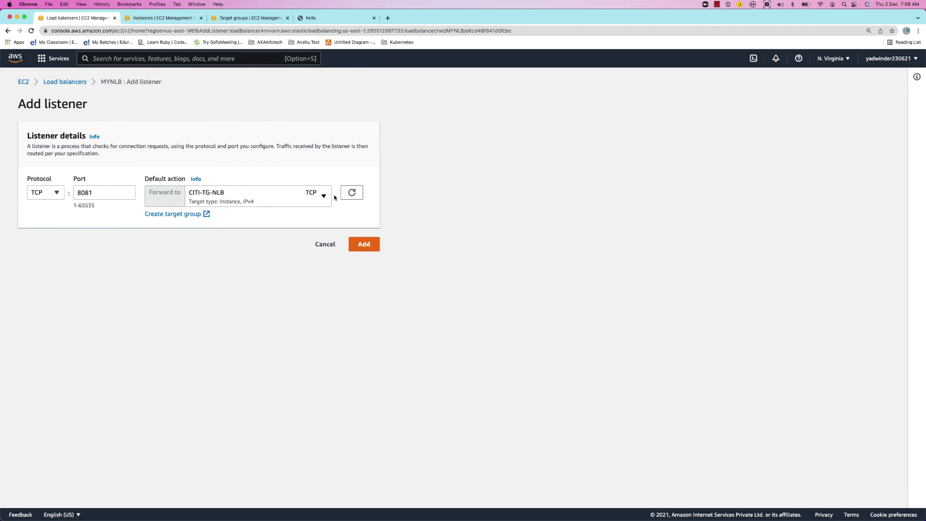
click(372, 244)
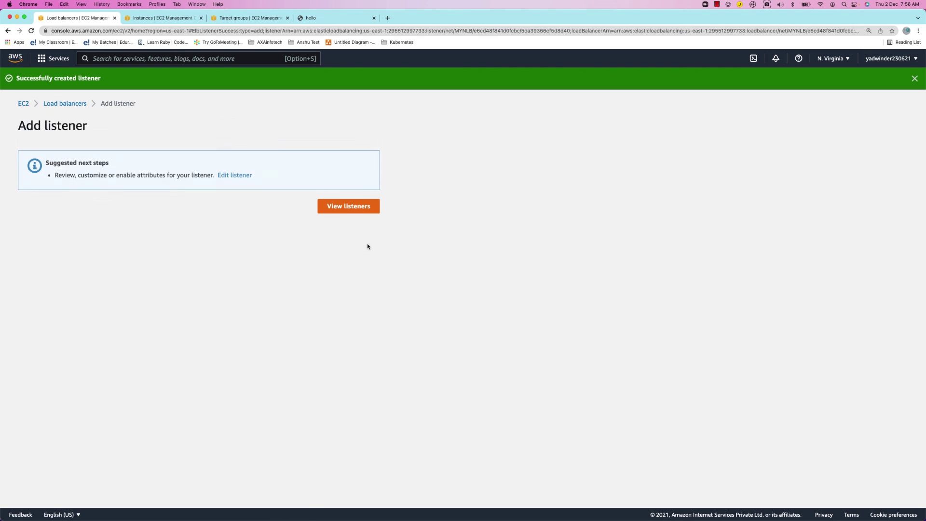
Go to MYNLB's listener list and check the ports of its TCP listeners
click(358, 203)
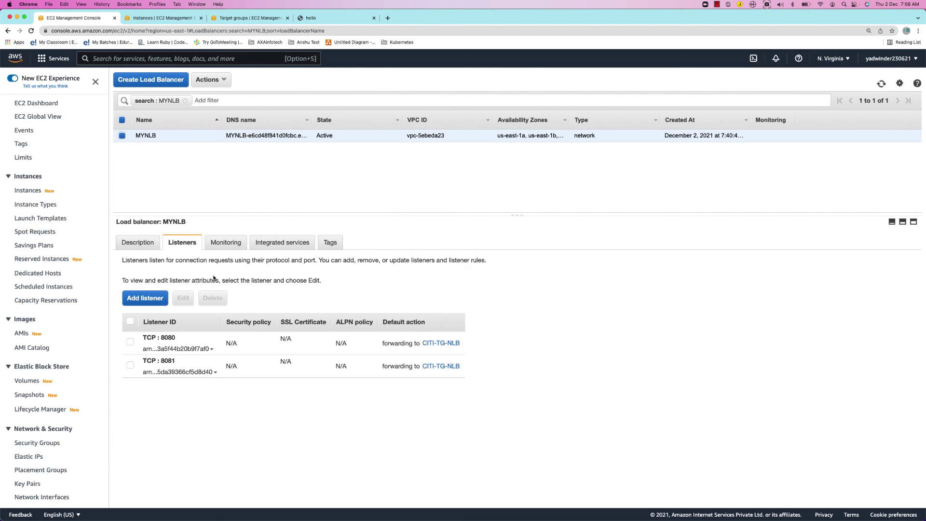
double_click(166, 337)
double_click(166, 362)
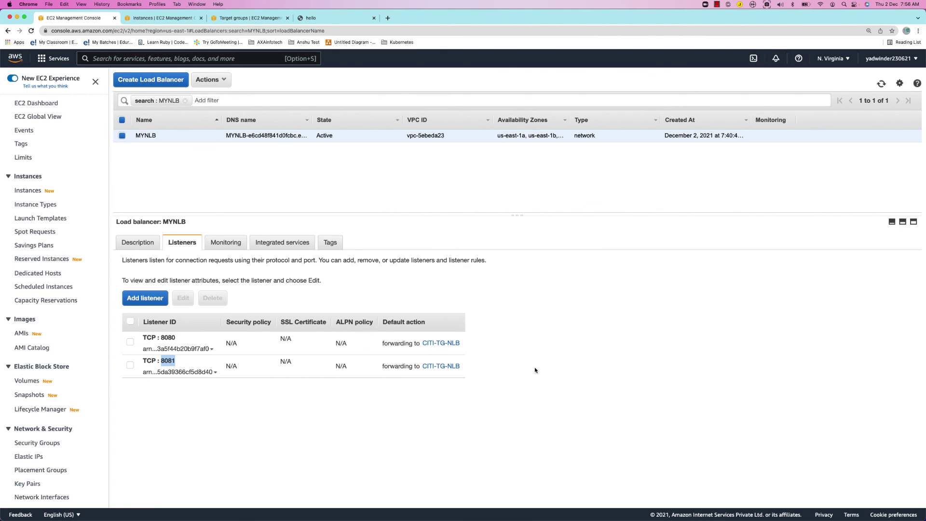
Review MYNLB's CloudWatch metrics, including the enlarged Active flow count graph, and its integrated services
click(223, 244)
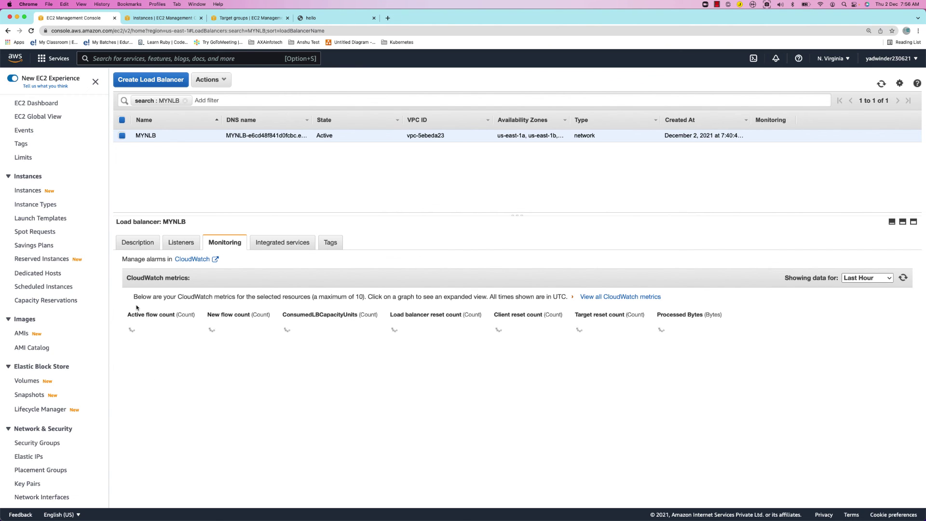
drag(133, 319, 174, 317)
drag(259, 318, 259, 318)
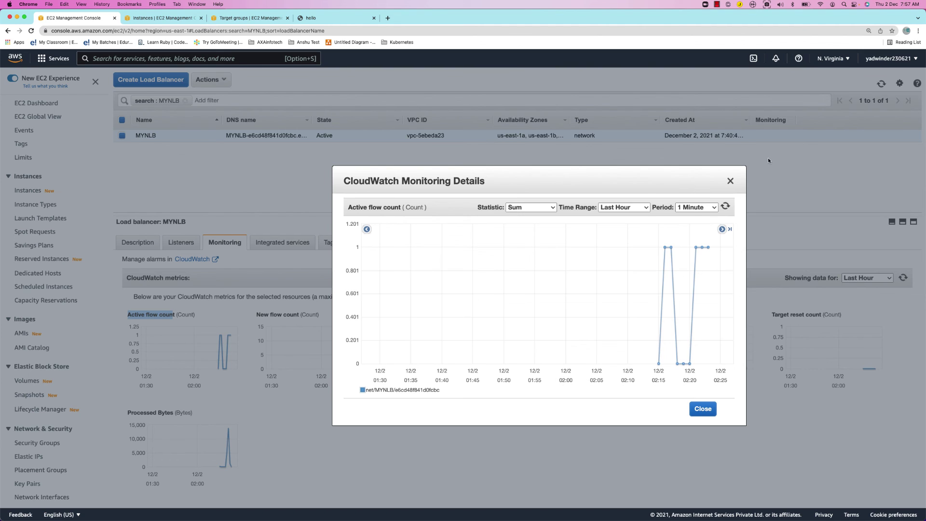
click(131, 412)
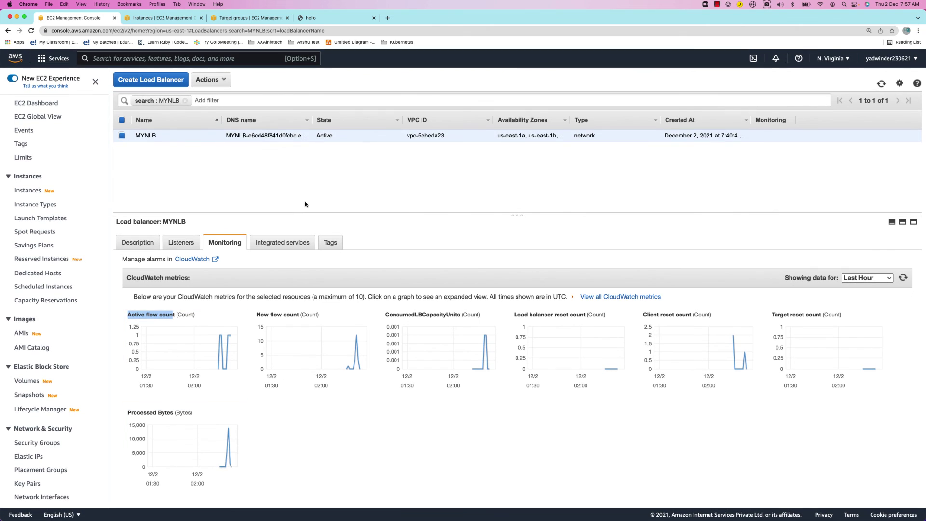
click(271, 244)
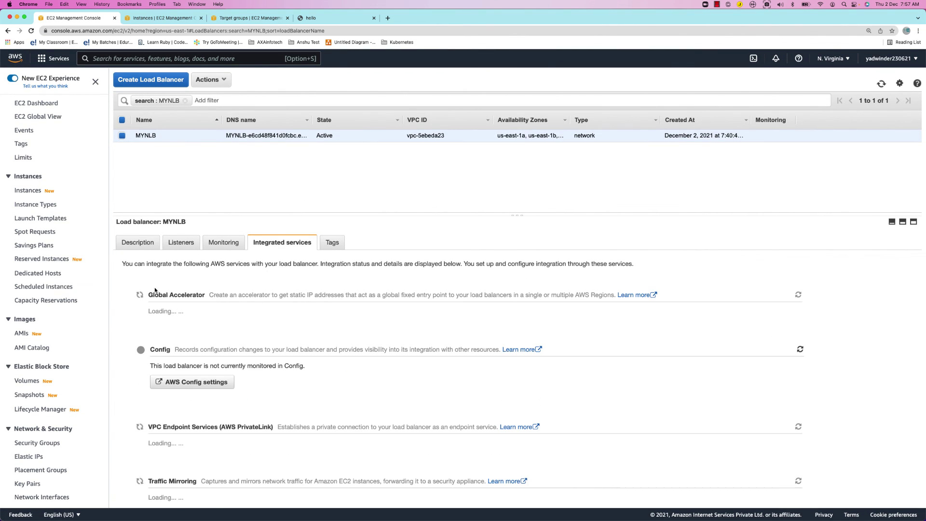
scroll(182, 427, down, 2)
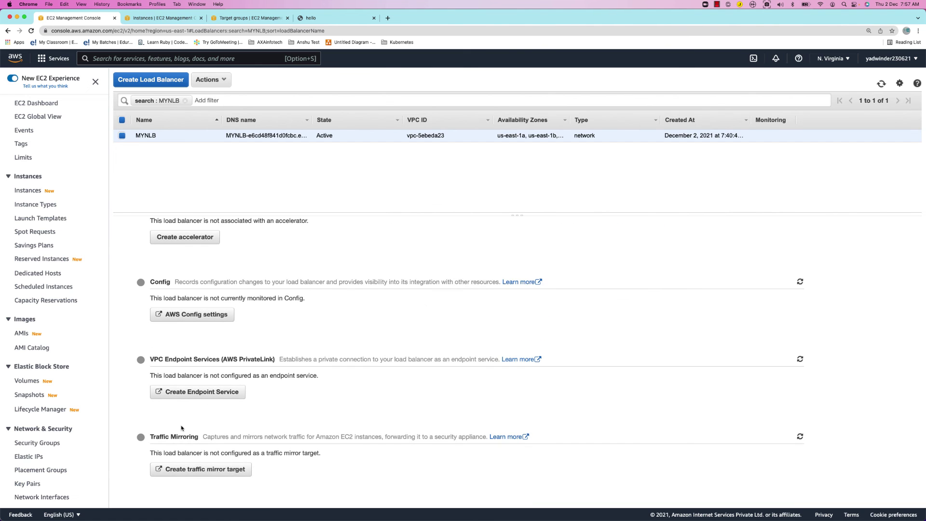
Add a tag with key ENV and value Prod to the MYNLB load balancer
scroll(182, 428, up, 3)
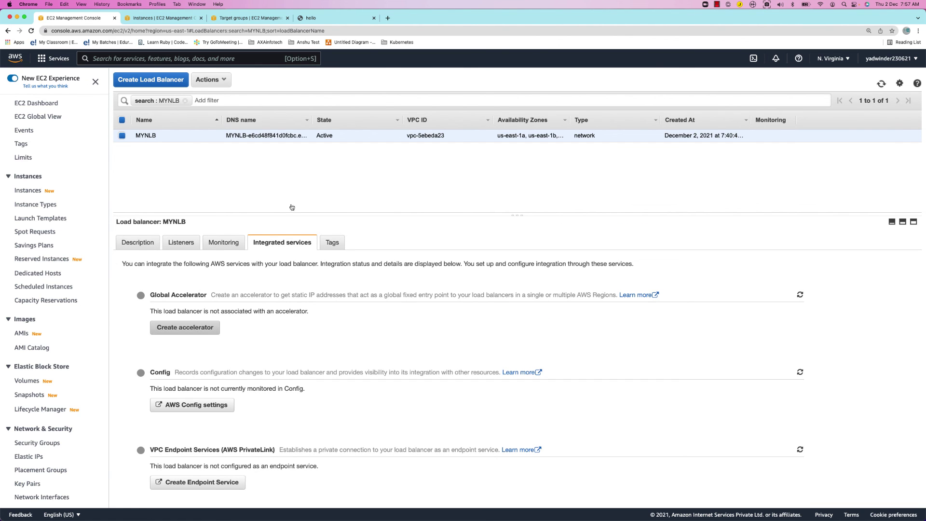
click(133, 243)
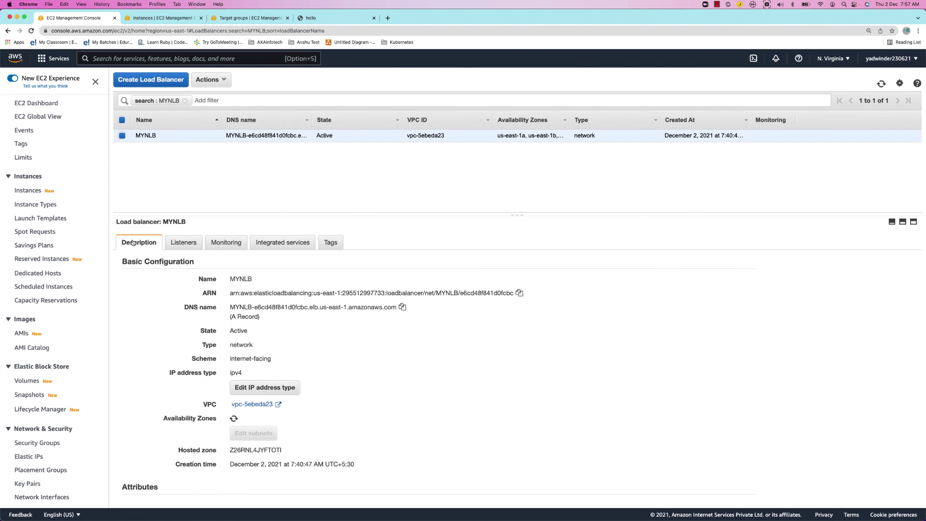
click(337, 247)
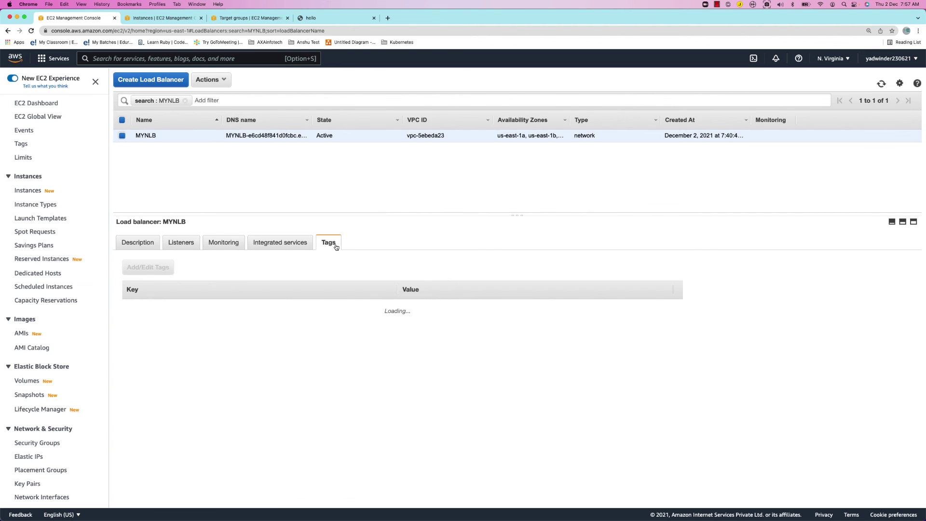
click(143, 268)
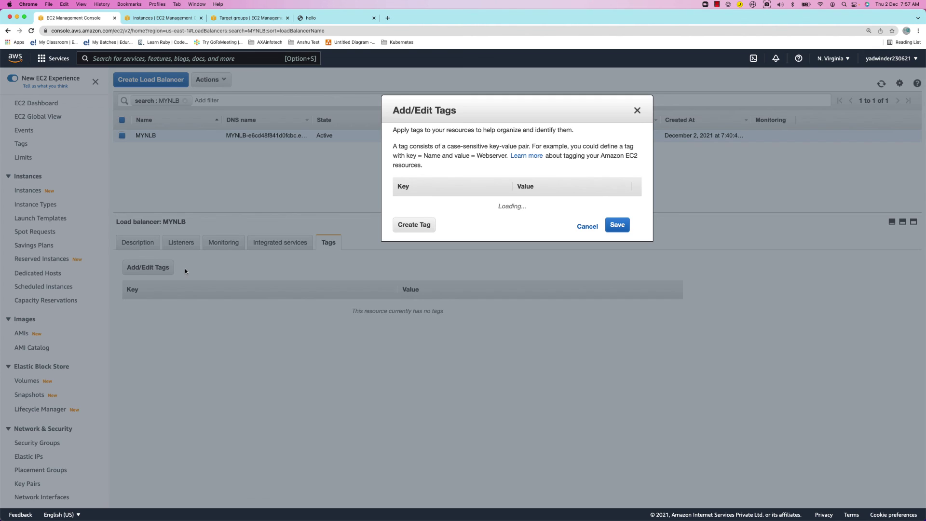
text(ENV)
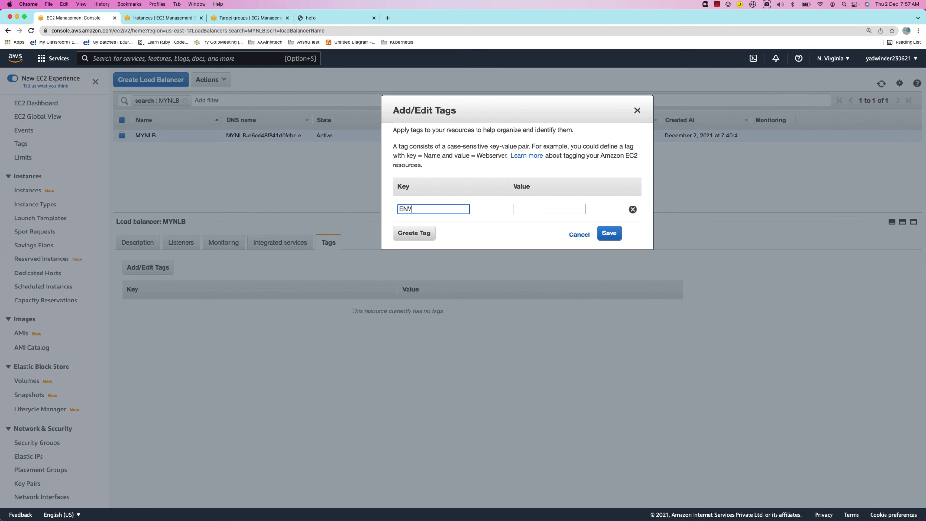
key(Tab)
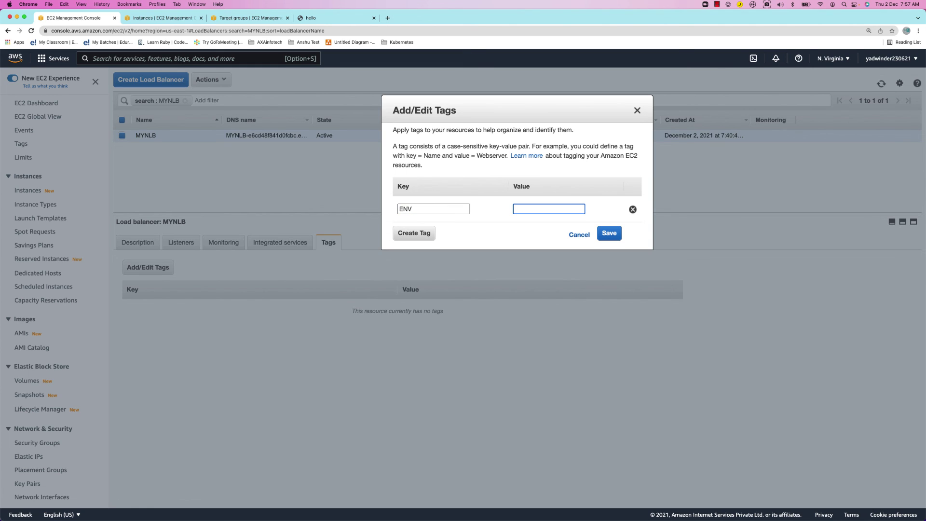
text(Prod)
click(609, 233)
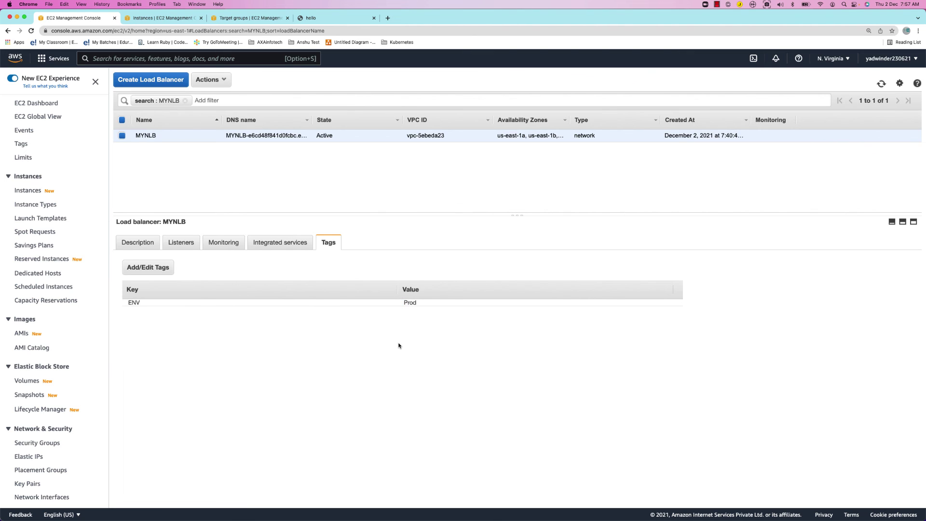
Check the EC2 instance list and review CITI-TG-NLB's registered targets, monitoring and health check settings
click(28, 191)
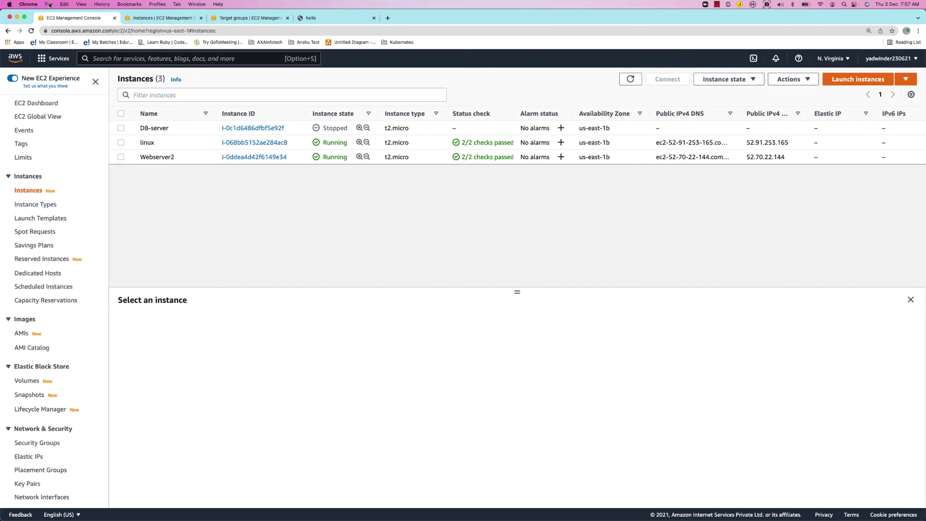
click(266, 19)
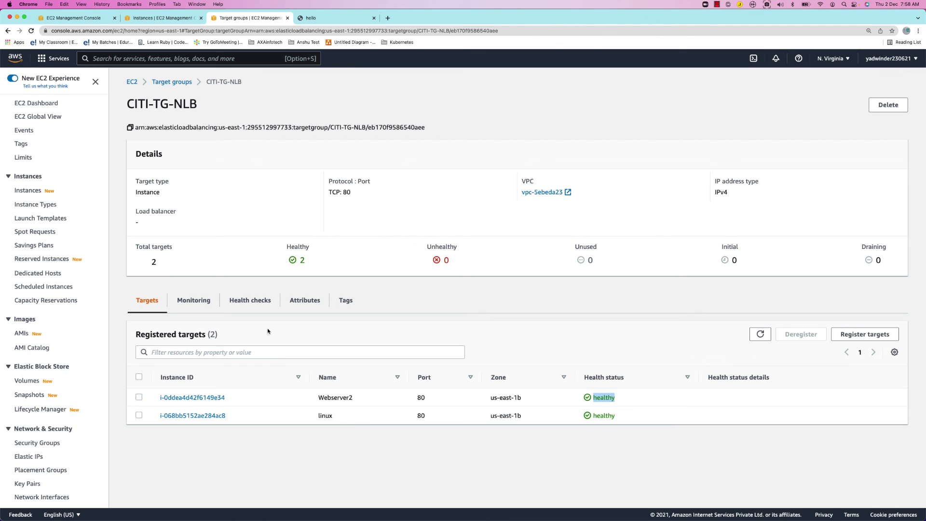
click(193, 301)
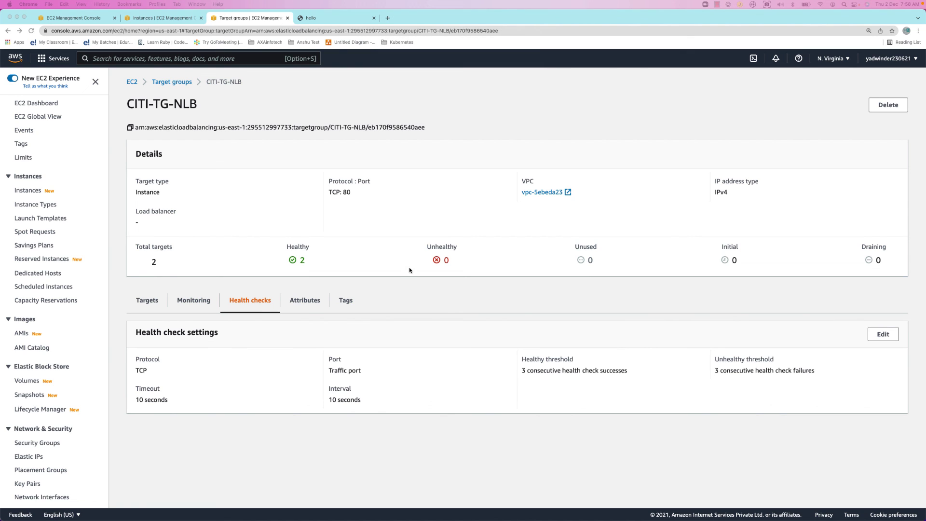
click(384, 431)
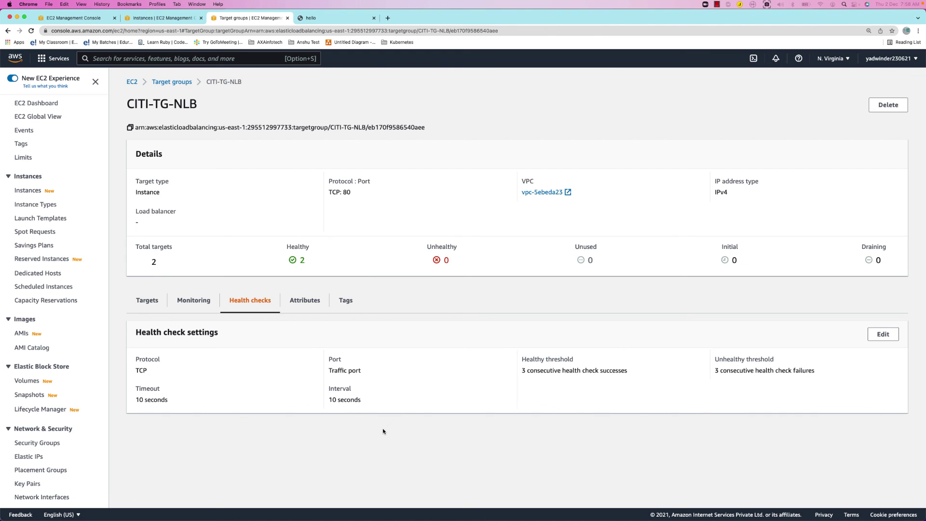
Open CITI-TG-NLB's attributes for editing, try a deregistration delay of 299 seconds and set it back to 300
click(312, 304)
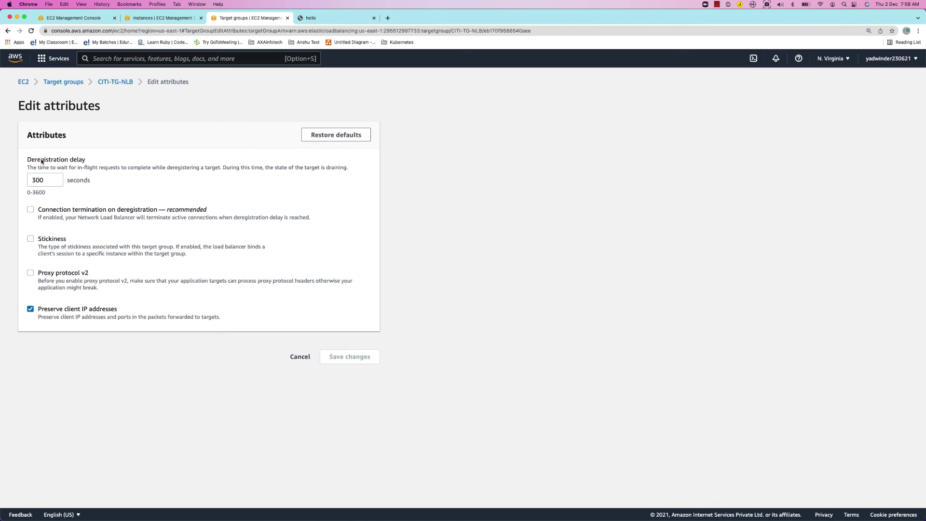
drag(31, 167, 219, 168)
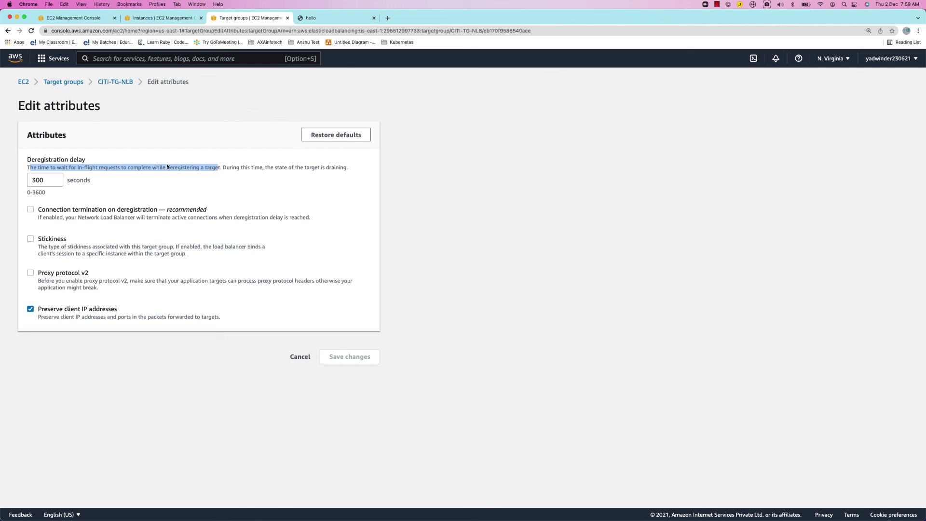
click(159, 184)
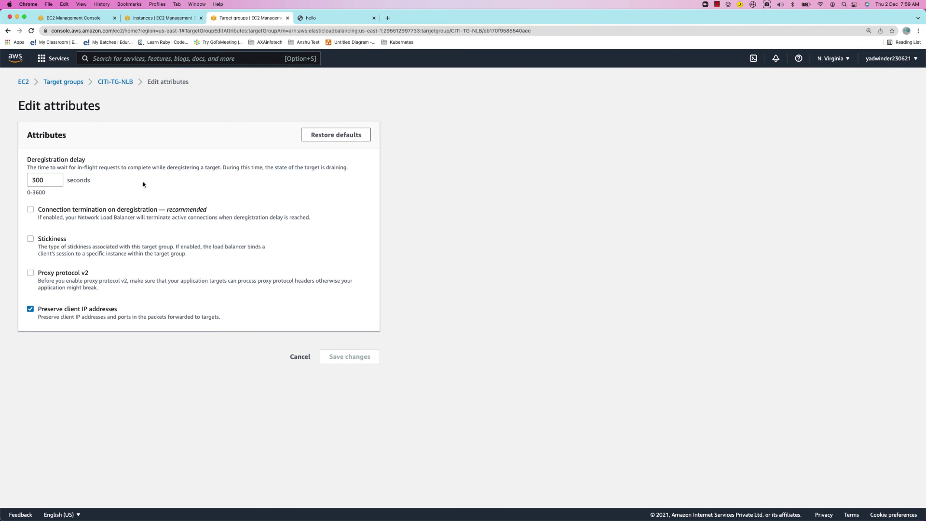
click(45, 180)
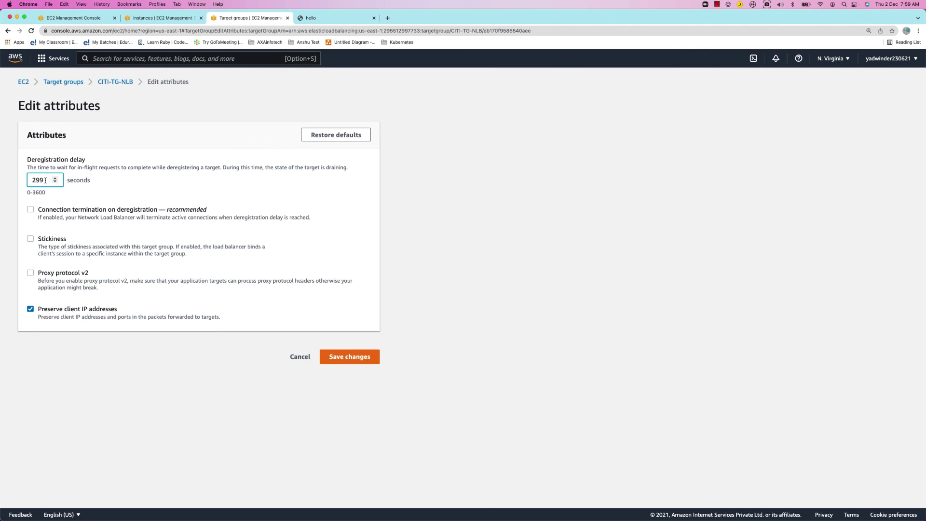
key(Down)
click(55, 179)
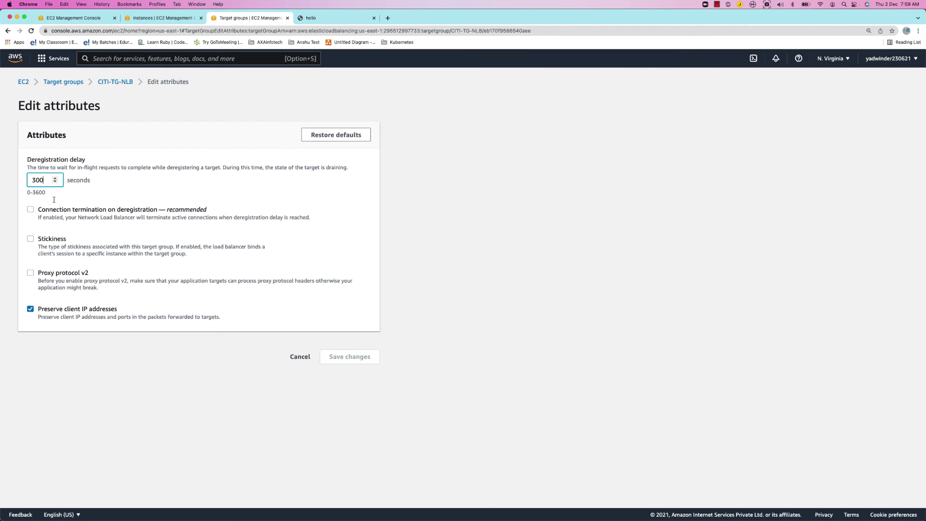
Try enabling connection termination on deregistration, stickiness and proxy protocol v2, and discard the attribute edits
click(31, 210)
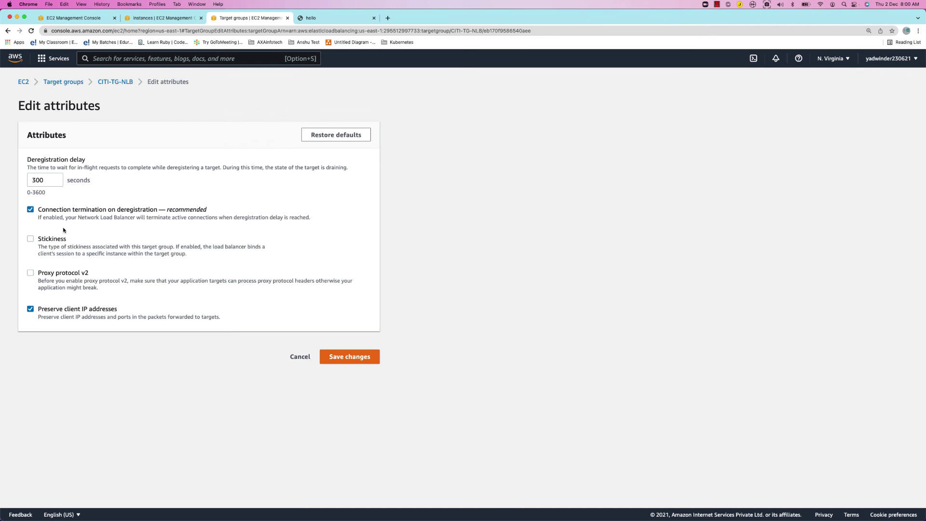
click(32, 241)
click(30, 273)
click(30, 273)
click(30, 239)
click(298, 357)
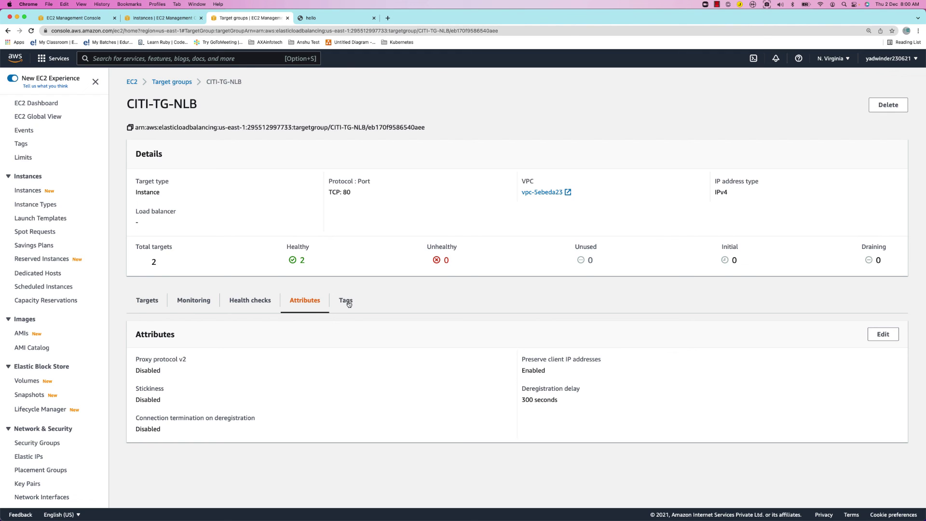
Check the tags of CITI-TG-NLB and return to the list of target groups
click(347, 301)
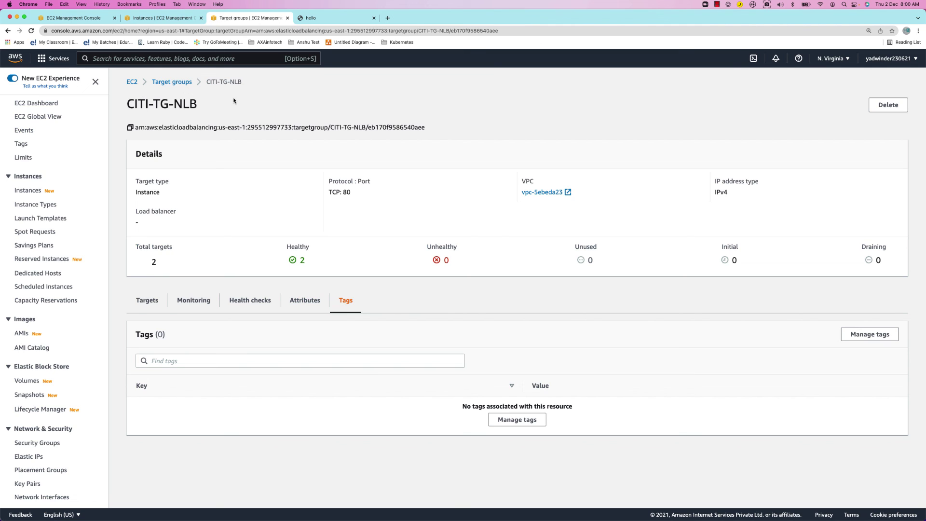
click(166, 83)
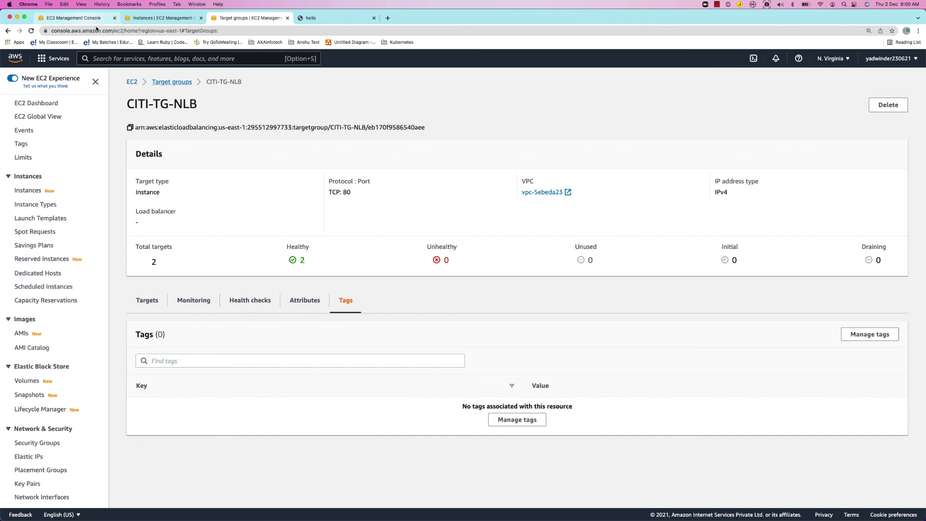
Go back to the first EC2 console tab and open the list of load balancers
key(super+1)
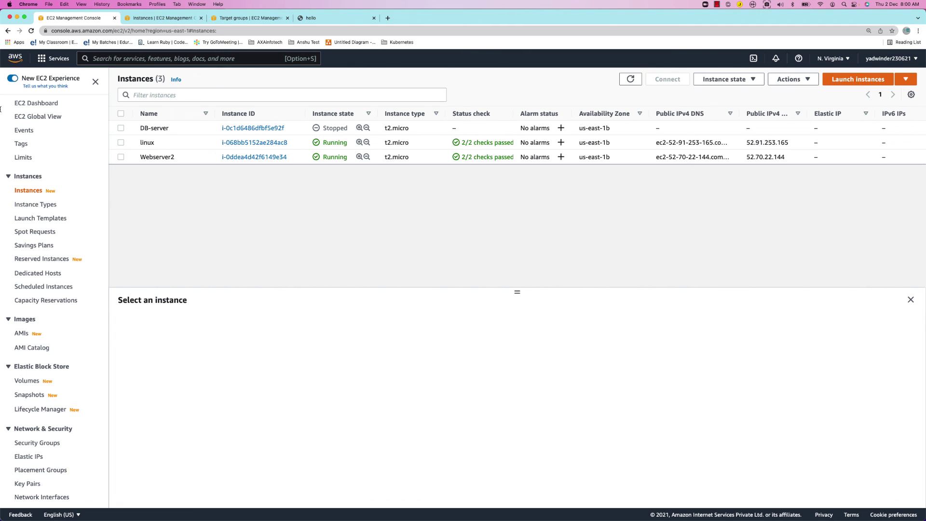
scroll(72, 373, down, 4)
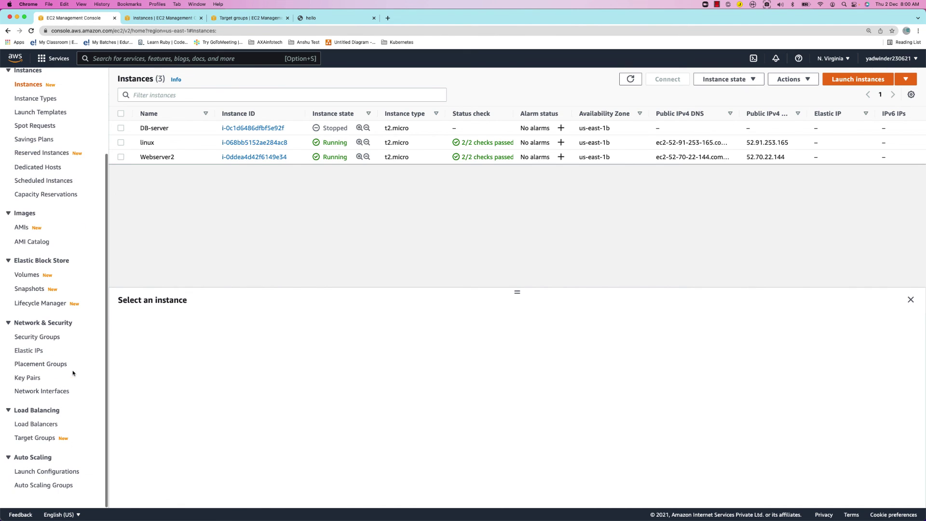
click(45, 425)
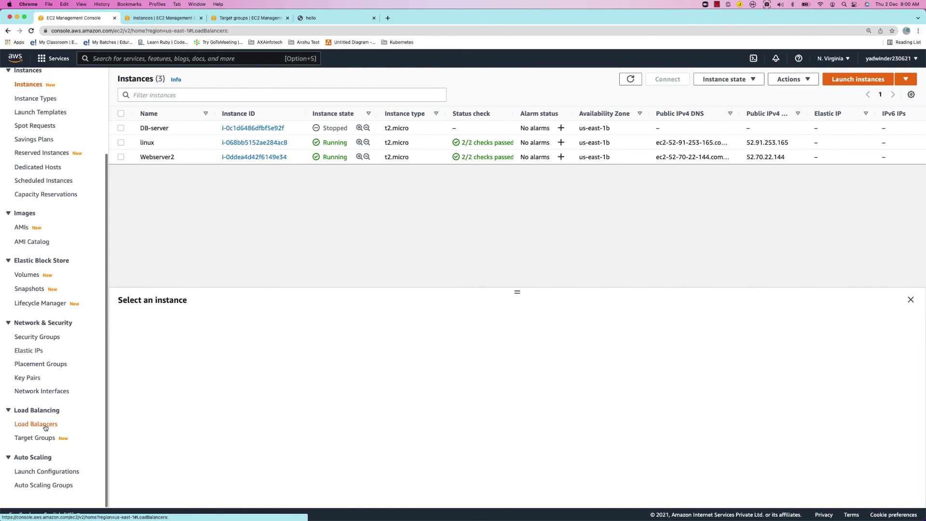